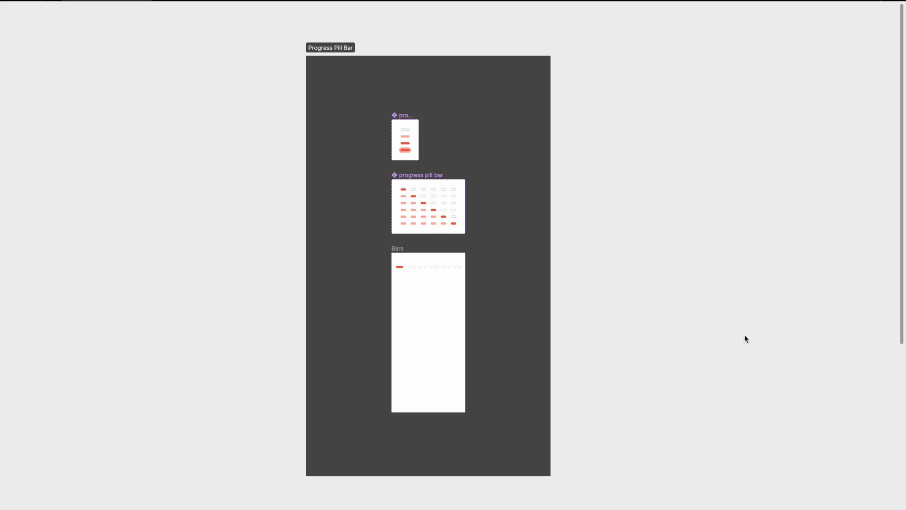
- Examine the progress pills states, the progress pill bar variants and the bar placed in the Bars frame
{"action": "scroll", "coordinate": [413, 156], "scroll_direction": "up", "scroll_amount": 5}
{"action": "scroll", "coordinate": [412, 159], "scroll_direction": "right", "scroll_amount": 2}
{"action": "scroll", "coordinate": [412, 159], "scroll_direction": "up", "scroll_amount": 1}
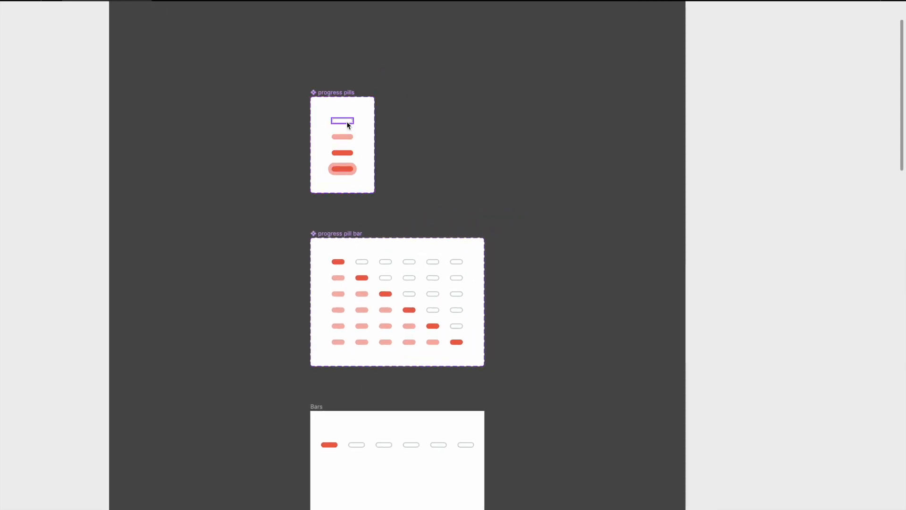
{"action": "scroll", "coordinate": [347, 125], "scroll_direction": "up", "scroll_amount": 4}
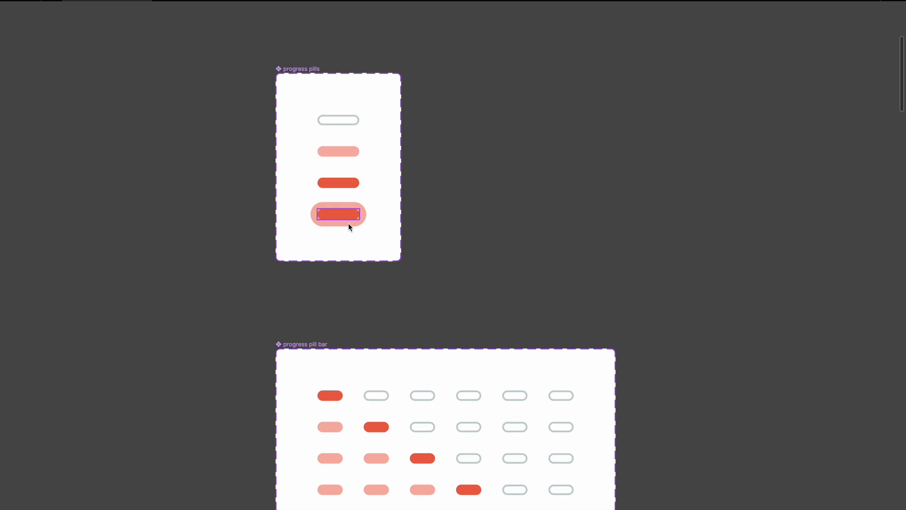
{"action": "scroll", "coordinate": [348, 223], "scroll_direction": "down", "scroll_amount": 1}
{"action": "scroll", "coordinate": [381, 255], "scroll_direction": "down", "scroll_amount": 4}
{"action": "scroll", "coordinate": [381, 254], "scroll_direction": "down", "scroll_amount": 1}
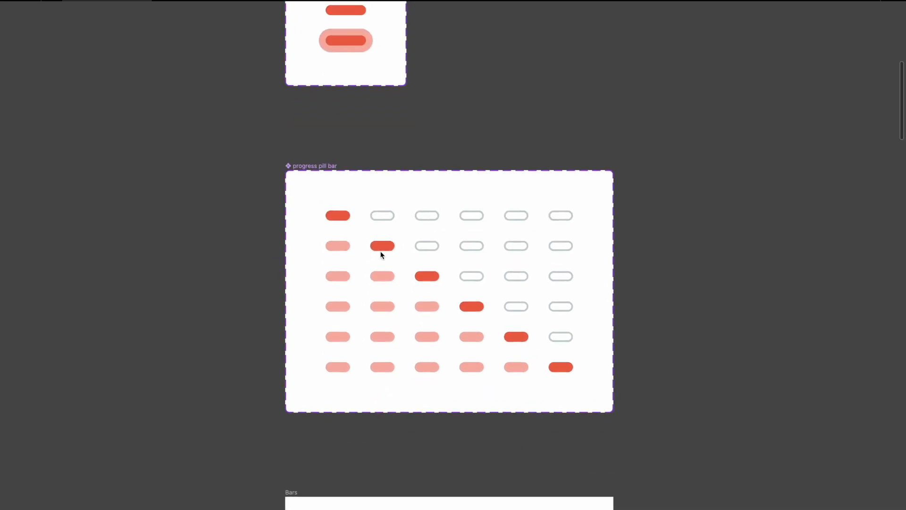
{"action": "scroll", "coordinate": [384, 240], "scroll_direction": "down", "scroll_amount": 1}
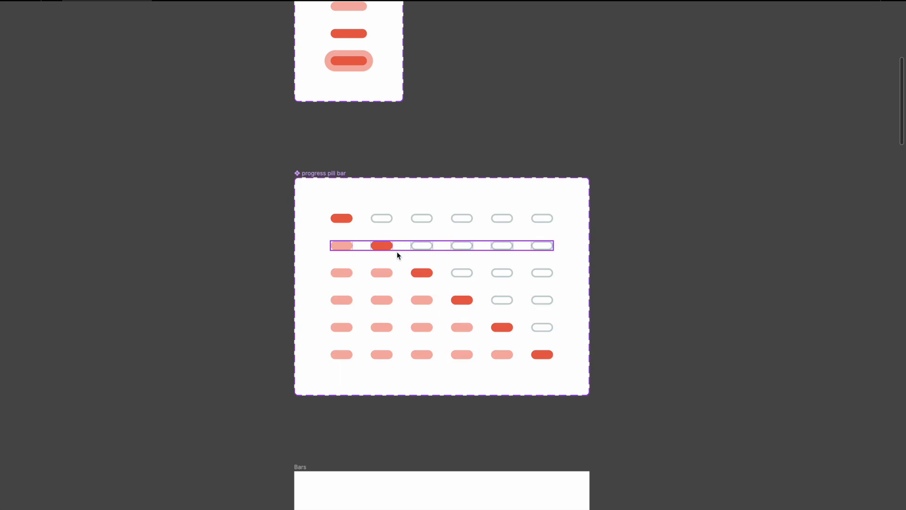
{"action": "scroll", "coordinate": [546, 359], "scroll_direction": "down", "scroll_amount": 8}
{"action": "scroll", "coordinate": [546, 359], "scroll_direction": "right", "scroll_amount": 2}
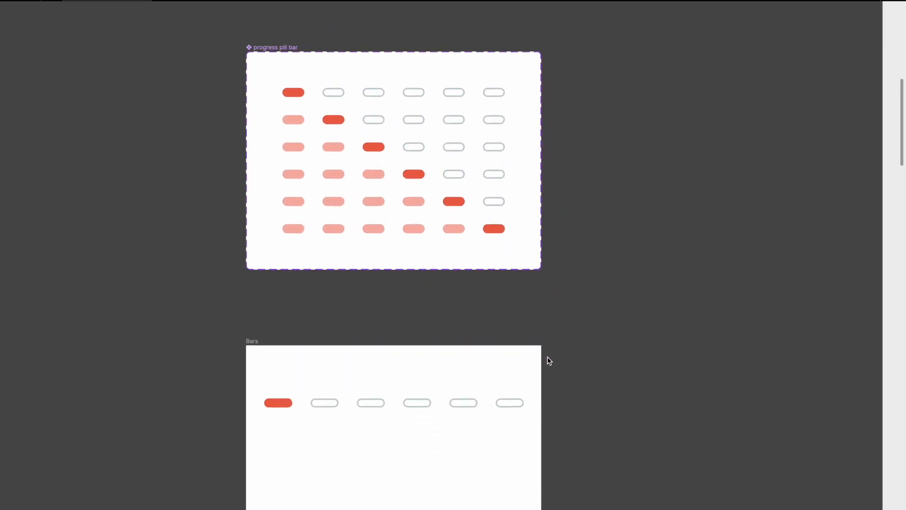
{"action": "scroll", "coordinate": [383, 237], "scroll_direction": "down", "scroll_amount": 3}
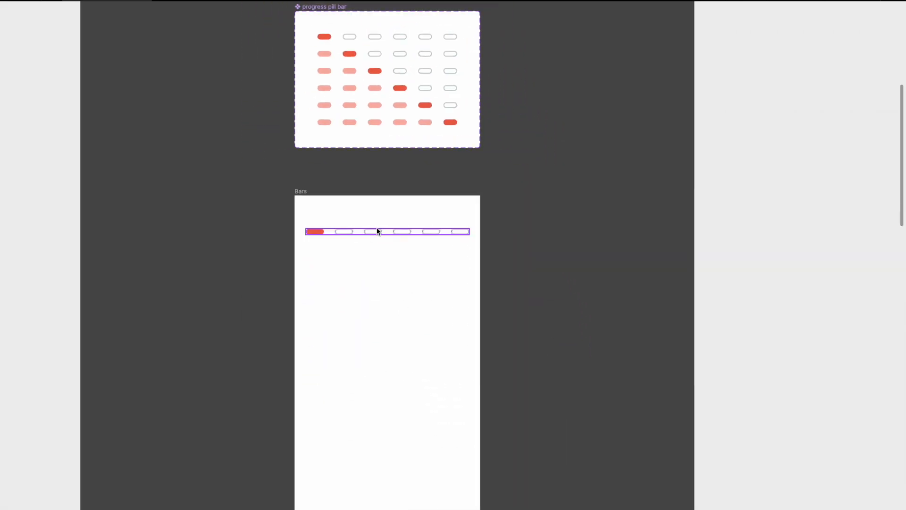
{"action": "scroll", "coordinate": [376, 231], "scroll_direction": "down", "scroll_amount": 4}
{"action": "scroll", "coordinate": [377, 228], "scroll_direction": "up", "scroll_amount": 1}
{"action": "scroll", "coordinate": [377, 227], "scroll_direction": "left", "scroll_amount": 1}
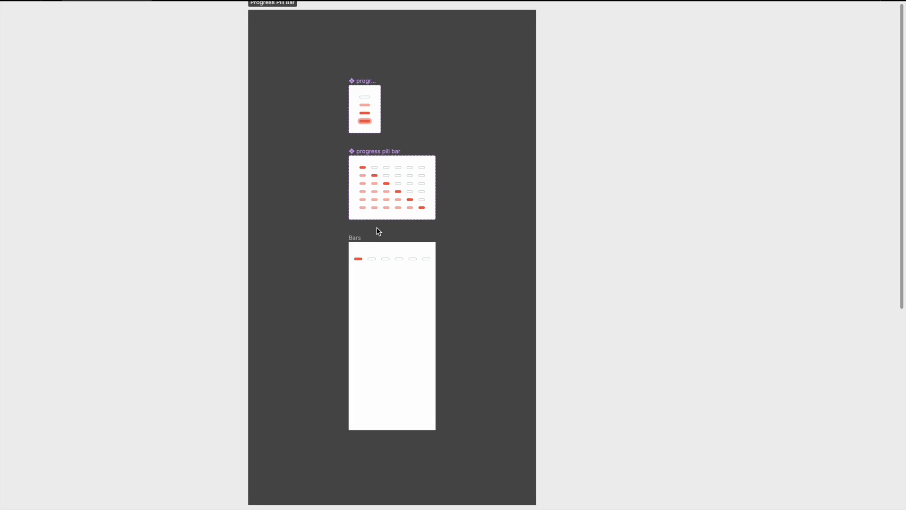
{"action": "scroll", "coordinate": [378, 231], "scroll_direction": "down", "scroll_amount": 3}
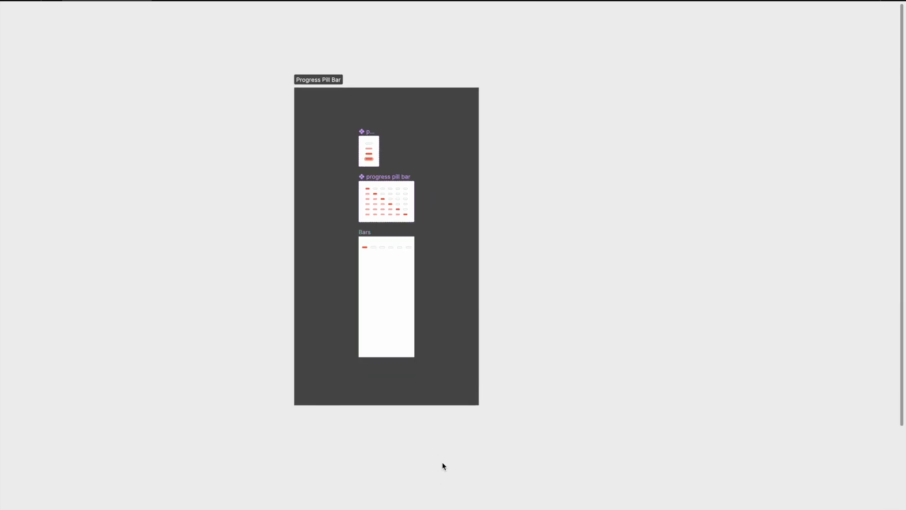
- Show the hidden editor interface and bring the empty canvas below the Progress Pill Bar section into view
{"action": "key", "text": "super+period"}
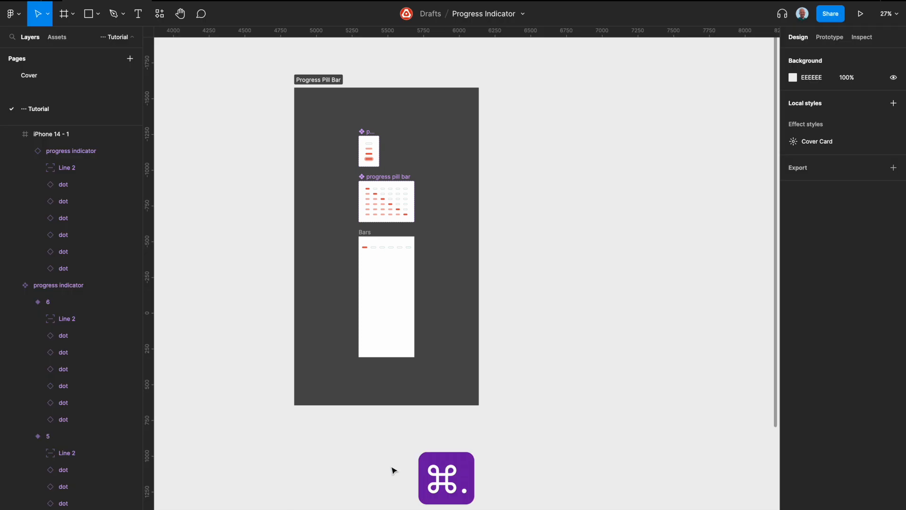
{"action": "scroll", "coordinate": [393, 469], "scroll_direction": "left", "scroll_amount": 1}
{"action": "scroll", "coordinate": [393, 469], "scroll_direction": "down", "scroll_amount": 1}
{"action": "scroll", "coordinate": [477, 455], "scroll_direction": "up", "scroll_amount": 3}
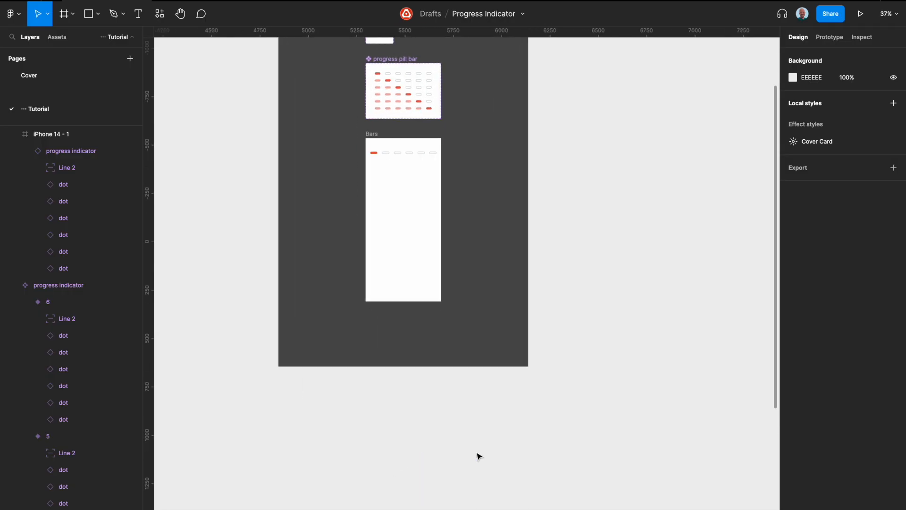
{"action": "scroll", "coordinate": [410, 489], "scroll_direction": "up", "scroll_amount": 3}
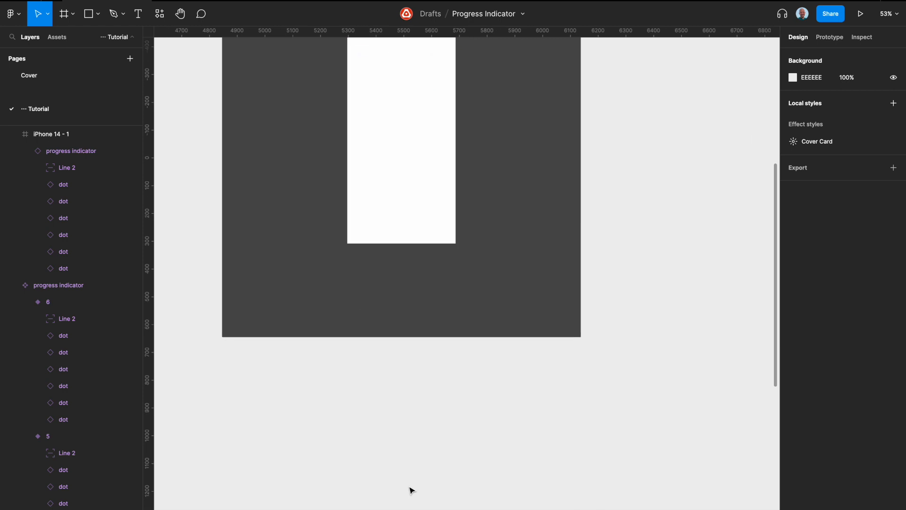
{"action": "key", "text": "f"}
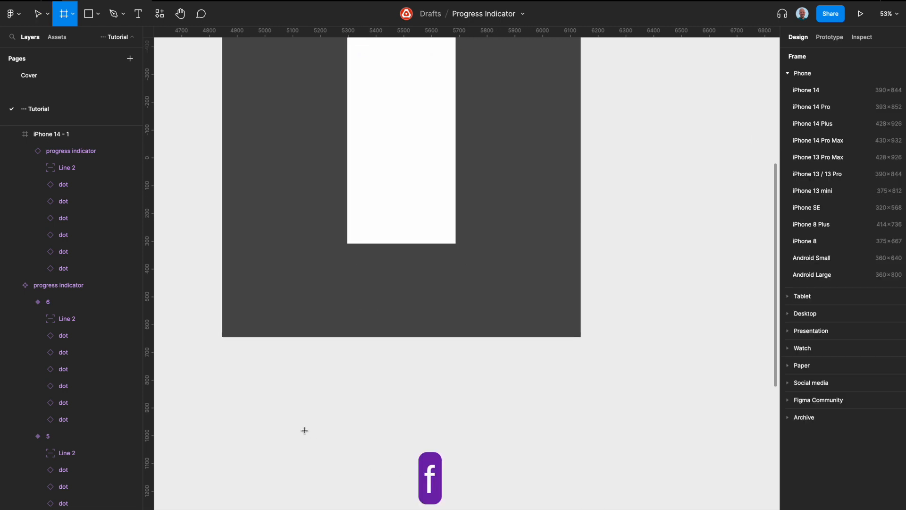
{"action": "scroll", "coordinate": [305, 431], "scroll_direction": "down", "scroll_amount": 4}
{"action": "left_click_drag", "start_coordinate": [305, 430], "coordinate": [310, 435]}
{"action": "key", "text": "BackSpace"}
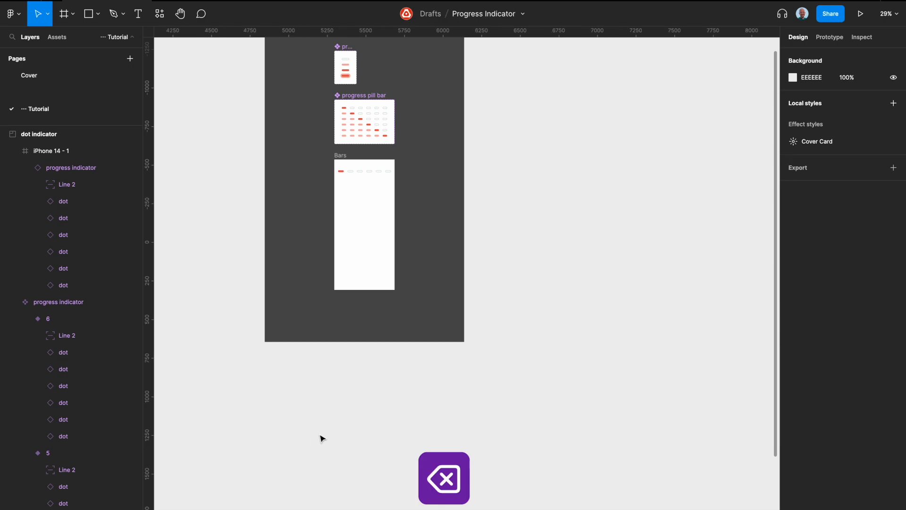
- Draw a section about 1292 × 1590 on the empty canvas below the Progress Pill Bar section
{"action": "key", "text": "shift+s"}
{"action": "scroll", "coordinate": [316, 410], "scroll_direction": "down", "scroll_amount": 3}
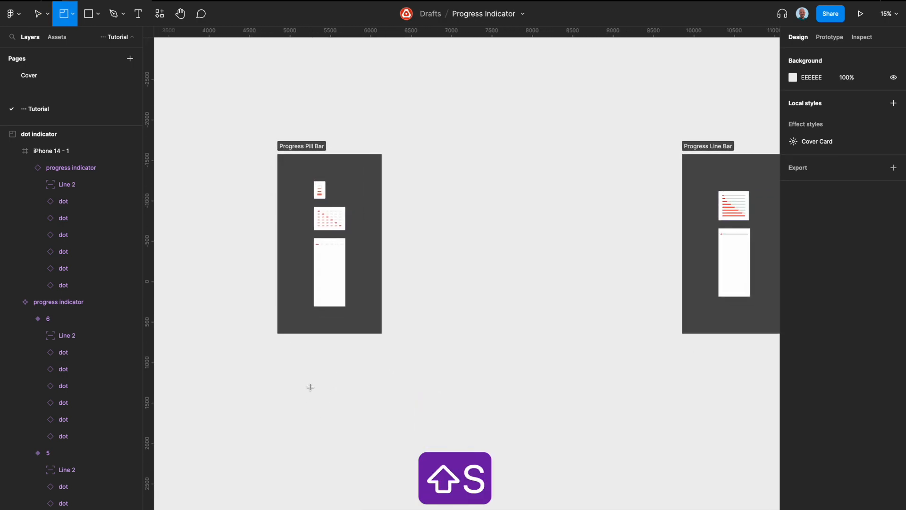
{"action": "left_click_drag", "start_coordinate": [275, 374], "coordinate": [382, 503]}
- Rename the new section as "Pill bar practice"
{"action": "scroll", "coordinate": [290, 407], "scroll_direction": "up", "scroll_amount": 3}
{"action": "double_click", "coordinate": [280, 338]}
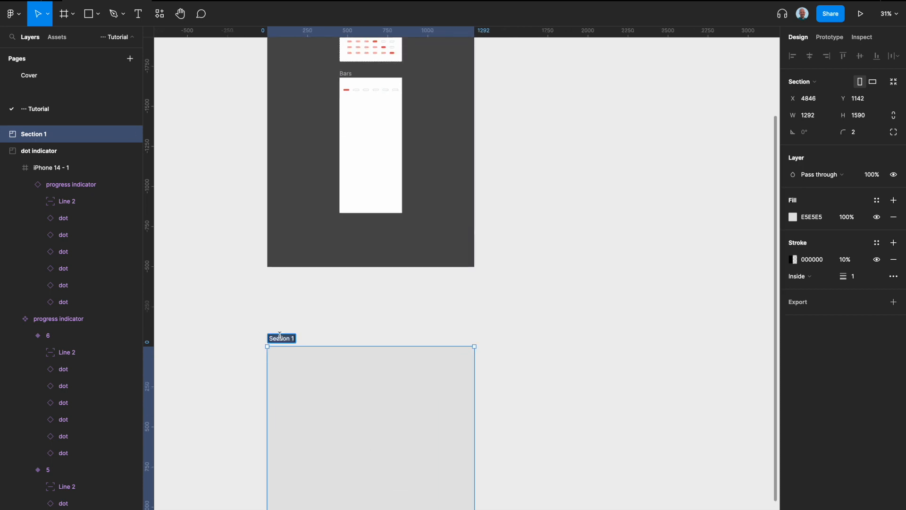
{"action": "type", "text": "Pill"}
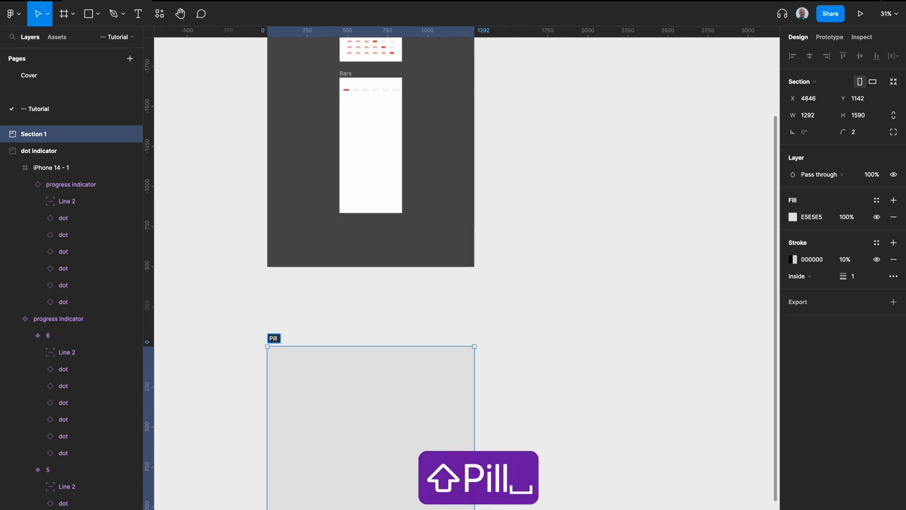
{"action": "type", "text": " bar pra"}
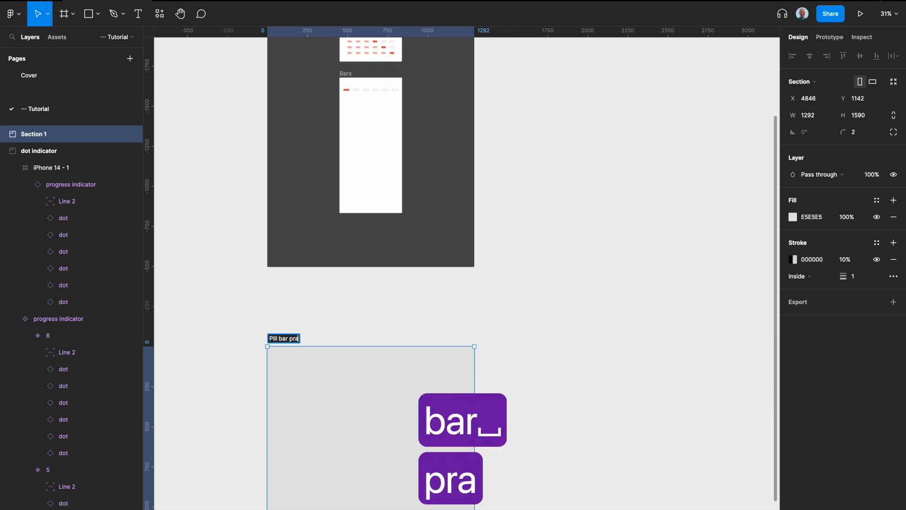
{"action": "type", "text": "ctice"}
{"action": "key", "text": "Return"}
- Draw a small frame about 96 × 37 near the upper left of the Pill bar practice section and name it "Pill"
{"action": "scroll", "coordinate": [324, 376], "scroll_direction": "down", "scroll_amount": 5}
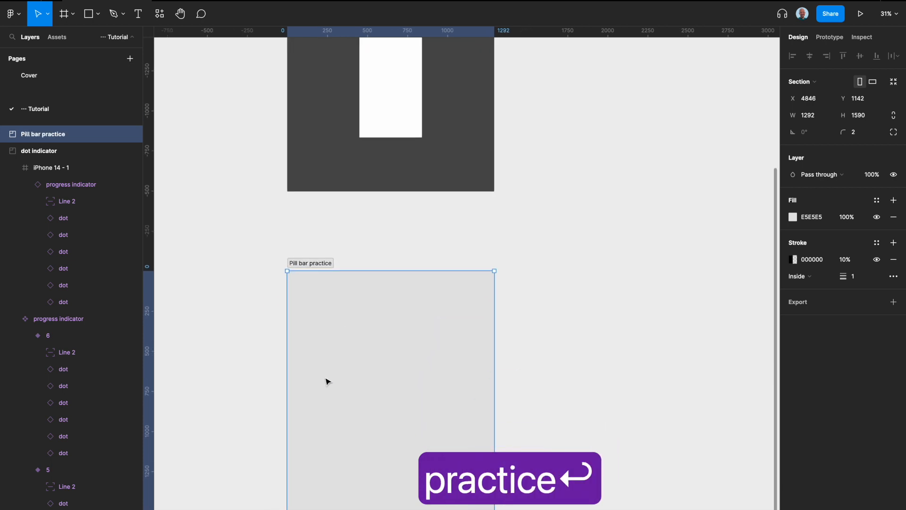
{"action": "scroll", "coordinate": [382, 265], "scroll_direction": "up", "scroll_amount": 3}
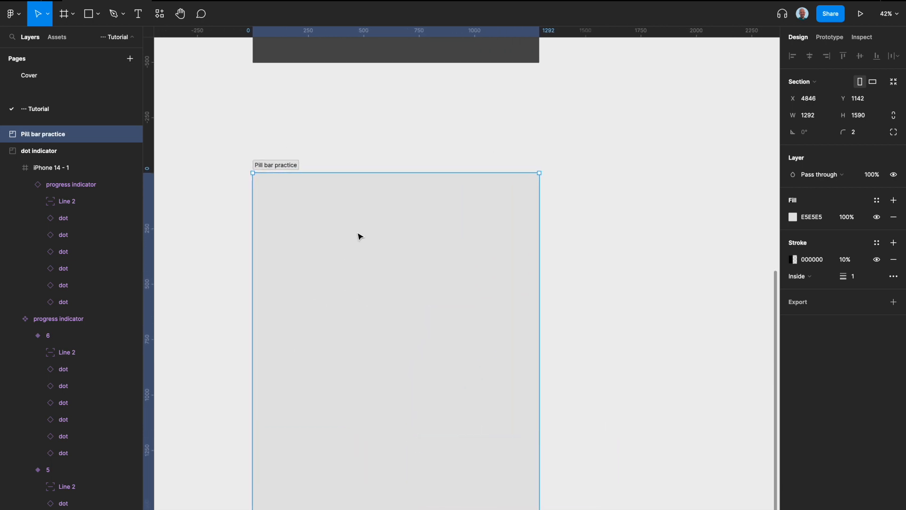
{"action": "scroll", "coordinate": [360, 236], "scroll_direction": "up", "scroll_amount": 1}
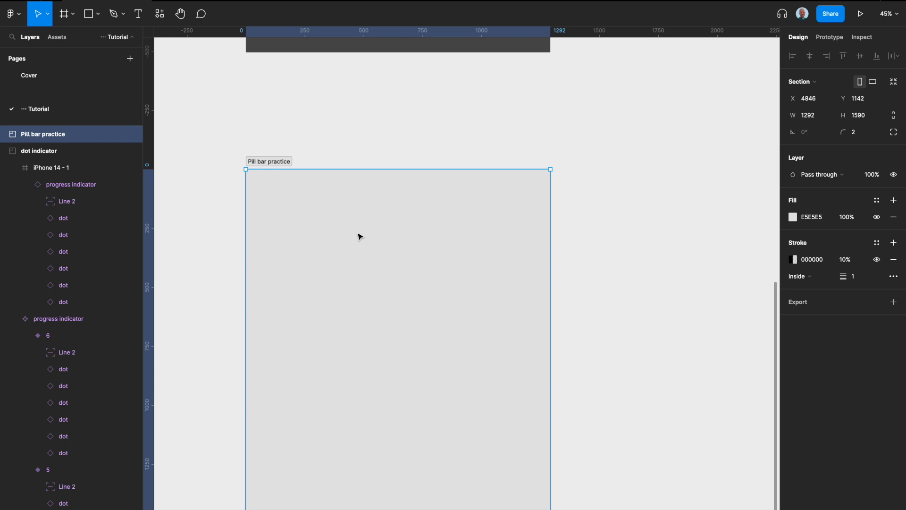
{"action": "scroll", "coordinate": [316, 224], "scroll_direction": "up", "scroll_amount": 4}
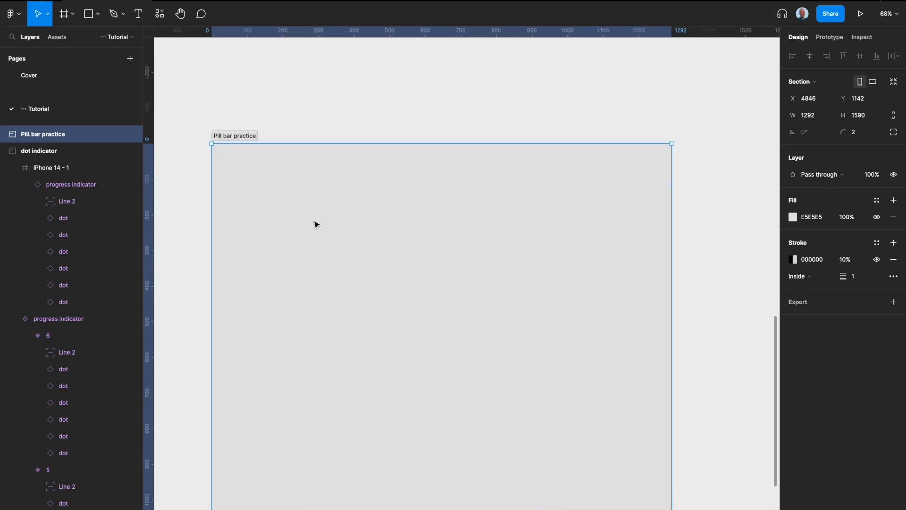
{"action": "scroll", "coordinate": [317, 225], "scroll_direction": "up", "scroll_amount": 2}
{"action": "scroll", "coordinate": [317, 225], "scroll_direction": "down", "scroll_amount": 2}
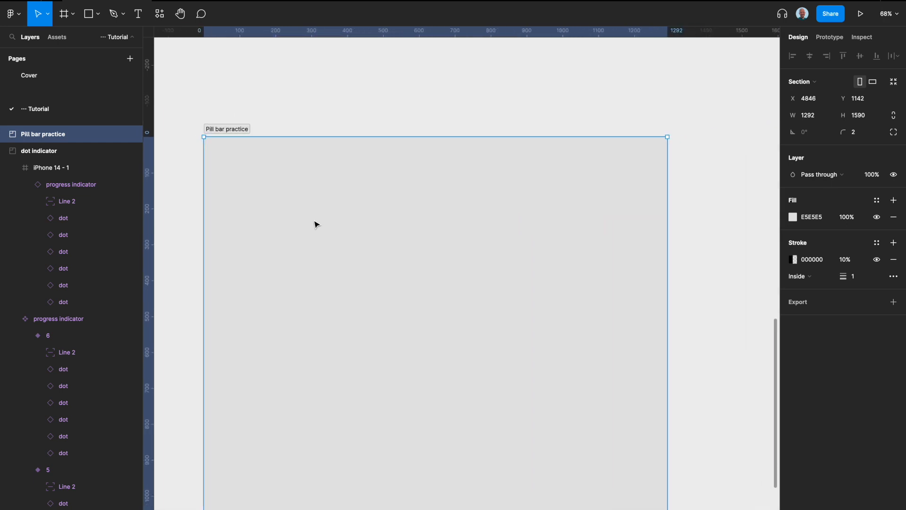
{"action": "key", "text": "f"}
{"action": "left_click_drag", "start_coordinate": [280, 179], "coordinate": [316, 195]}
{"action": "double_click", "coordinate": [298, 174]}
{"action": "type", "text": "Pill"}
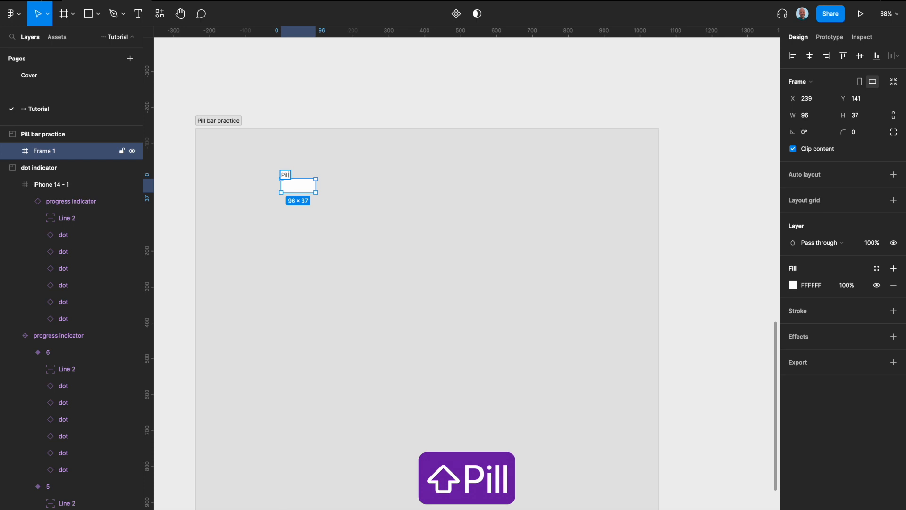
{"action": "key", "text": "Return"}
- Set the Pill frame's corner radius to 100
{"action": "left_click", "coordinate": [862, 138]}
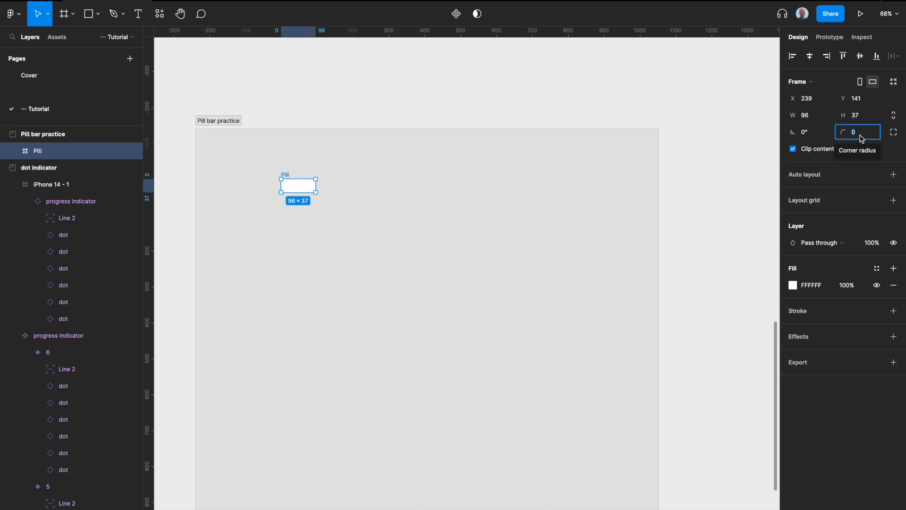
{"action": "type", "text": "100"}
{"action": "key", "text": "Return"}
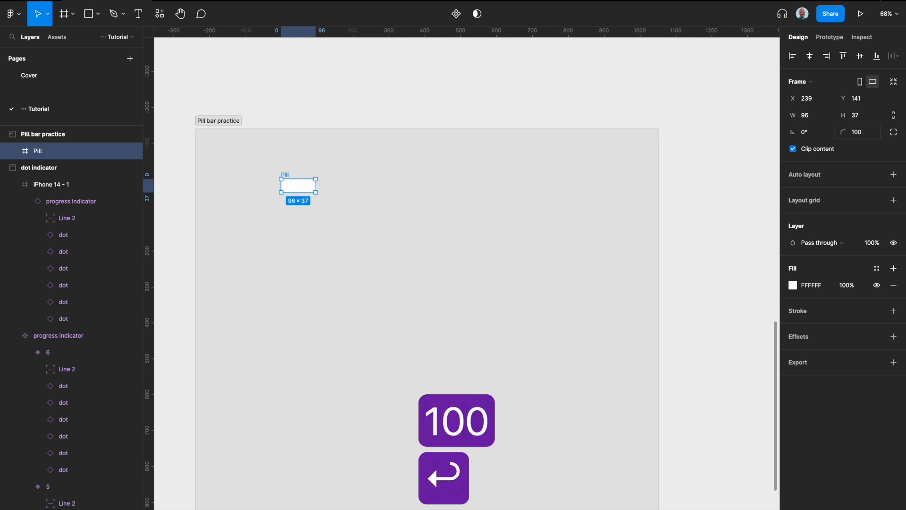
{"action": "left_click", "coordinate": [354, 218]}
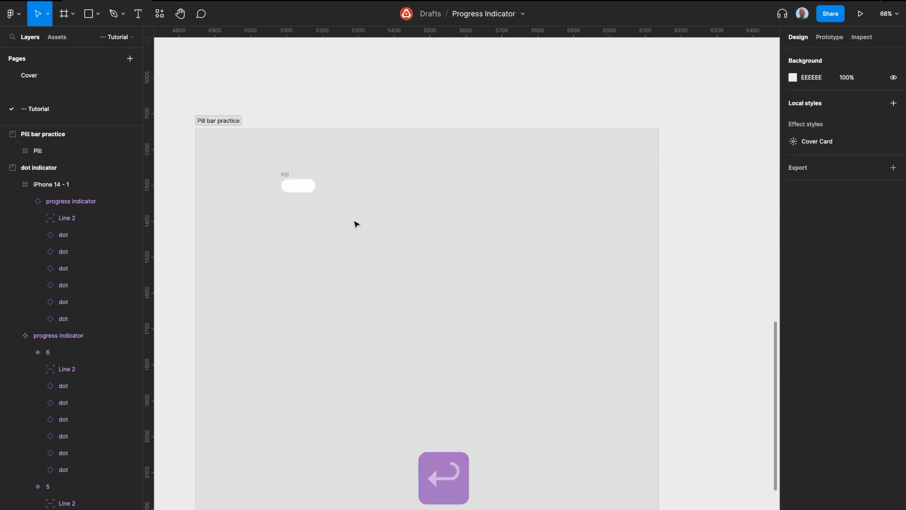
- Check the size of the disabled variant in the finished progress pills component as a reference for the Pill frame
{"action": "scroll", "coordinate": [270, 170], "scroll_direction": "up", "scroll_amount": 3}
{"action": "left_click", "coordinate": [296, 186]}
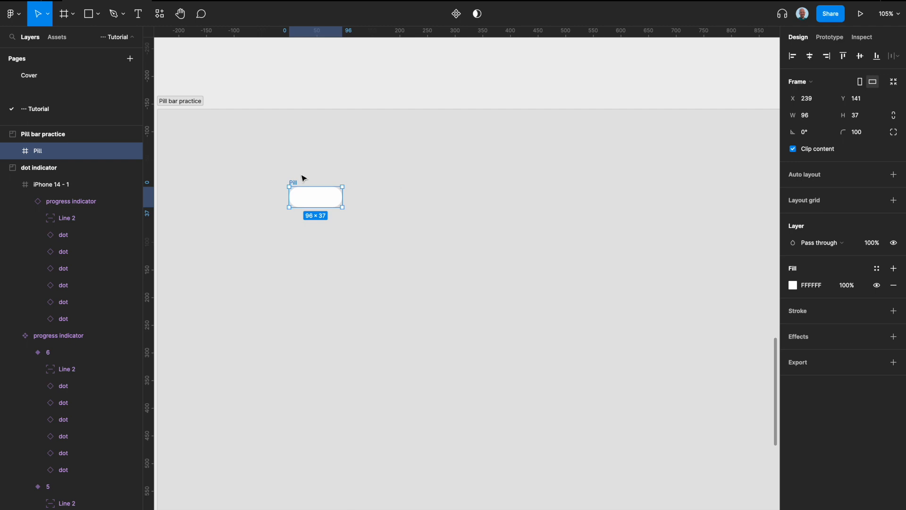
{"action": "scroll", "coordinate": [303, 179], "scroll_direction": "down", "scroll_amount": 4}
{"action": "scroll", "coordinate": [303, 178], "scroll_direction": "up", "scroll_amount": 12}
{"action": "scroll", "coordinate": [382, 277], "scroll_direction": "up", "scroll_amount": 4}
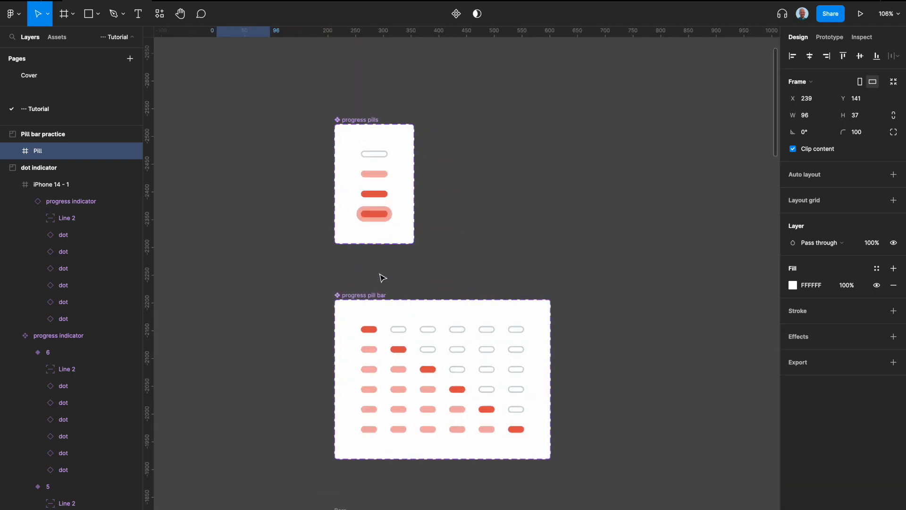
{"action": "left_click", "coordinate": [375, 152]}
{"action": "left_click", "coordinate": [386, 155]}
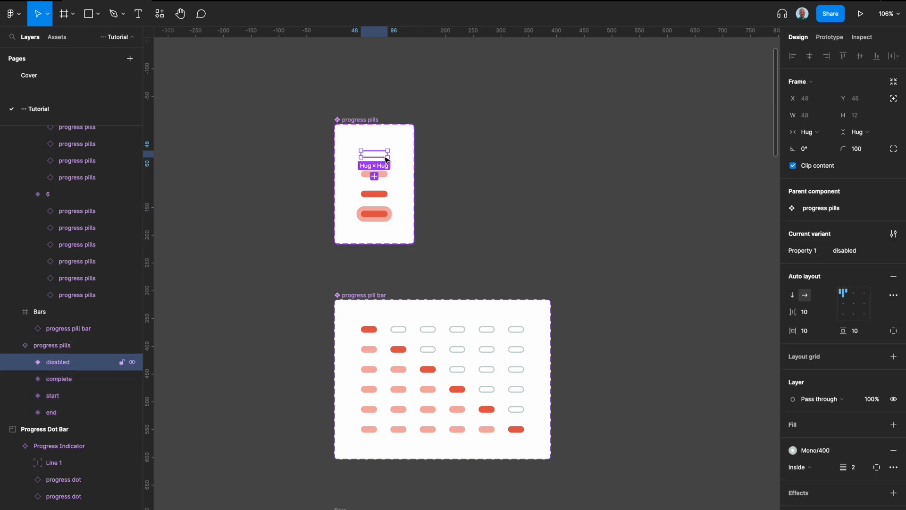
{"action": "scroll", "coordinate": [386, 160], "scroll_direction": "down", "scroll_amount": 3}
{"action": "scroll", "coordinate": [385, 158], "scroll_direction": "down", "scroll_amount": 6}
{"action": "scroll", "coordinate": [384, 151], "scroll_direction": "up", "scroll_amount": 3}
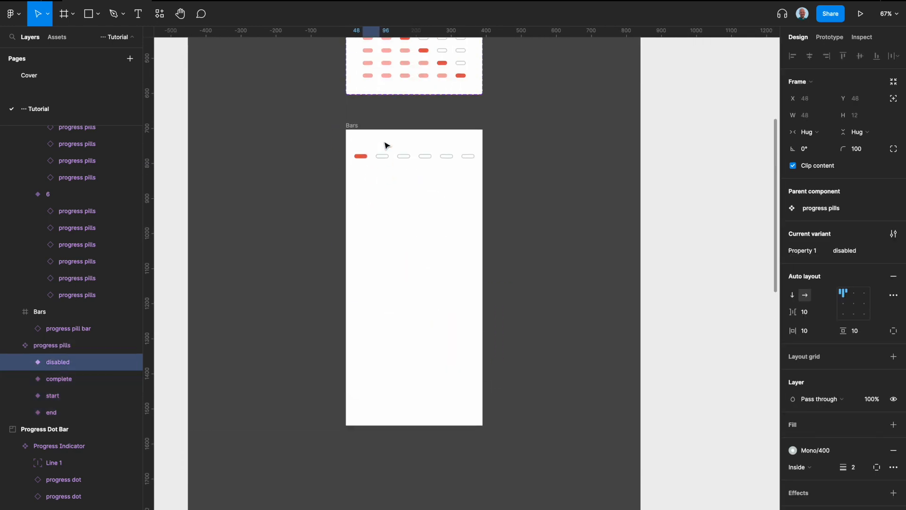
{"action": "scroll", "coordinate": [377, 232], "scroll_direction": "up", "scroll_amount": 5}
{"action": "scroll", "coordinate": [373, 217], "scroll_direction": "down", "scroll_amount": 3}
{"action": "scroll", "coordinate": [364, 215], "scroll_direction": "down", "scroll_amount": 8}
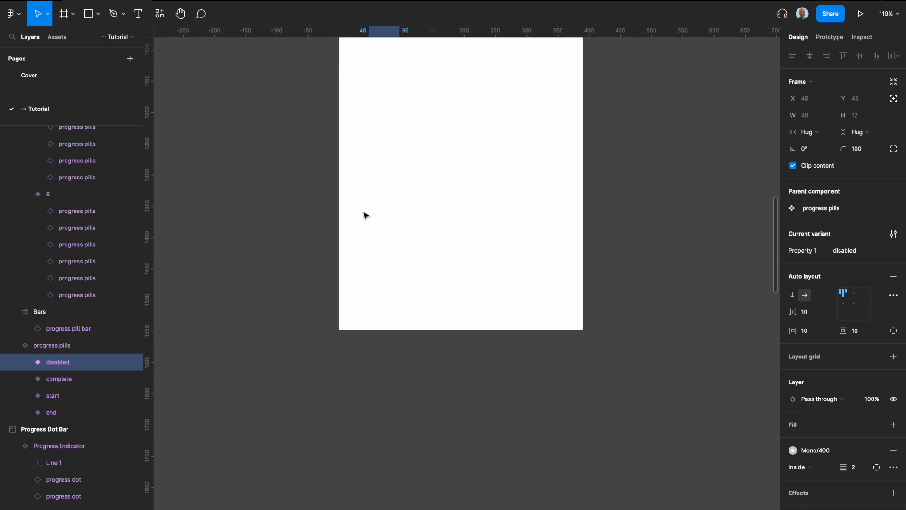
- Resize the Pill frame in the practice section to a width of 48 and a height of 12
{"action": "scroll", "coordinate": [367, 215], "scroll_direction": "down", "scroll_amount": 10}
{"action": "scroll", "coordinate": [331, 216], "scroll_direction": "left", "scroll_amount": 2}
{"action": "left_click", "coordinate": [259, 228]}
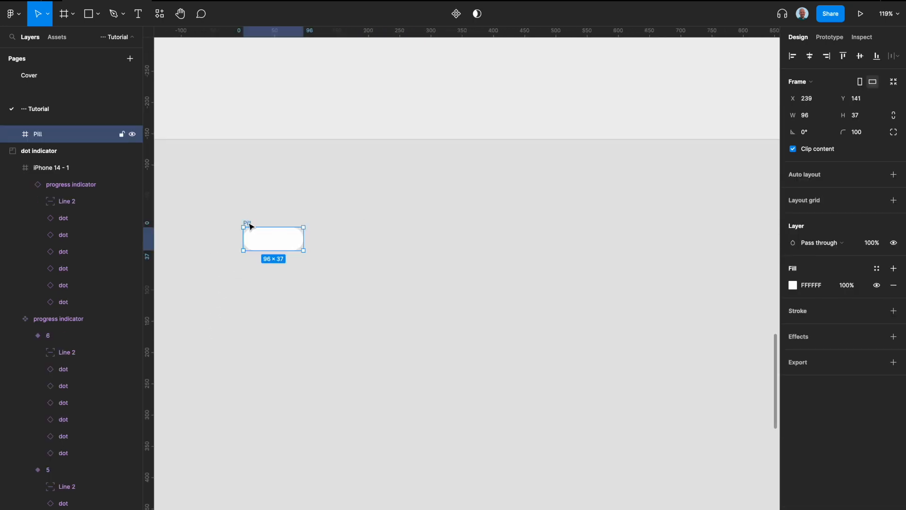
{"action": "left_click", "coordinate": [816, 118]}
{"action": "type", "text": "48"}
{"action": "key", "text": "Tab"}
{"action": "type", "text": "12"}
{"action": "key", "text": "Return"}
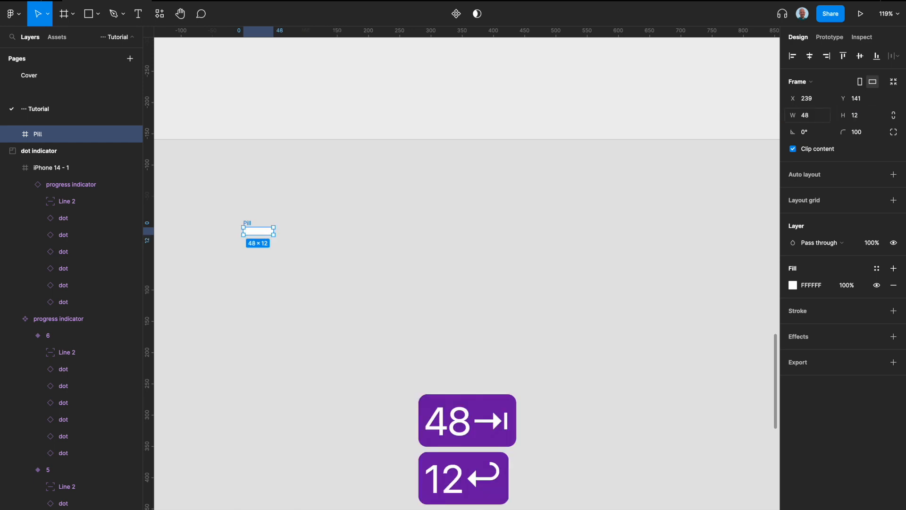
- Fill the Pill frame with the Primary/Magnet color style
{"action": "scroll", "coordinate": [487, 130], "scroll_direction": "down", "scroll_amount": 2}
{"action": "scroll", "coordinate": [330, 187], "scroll_direction": "up", "scroll_amount": 5}
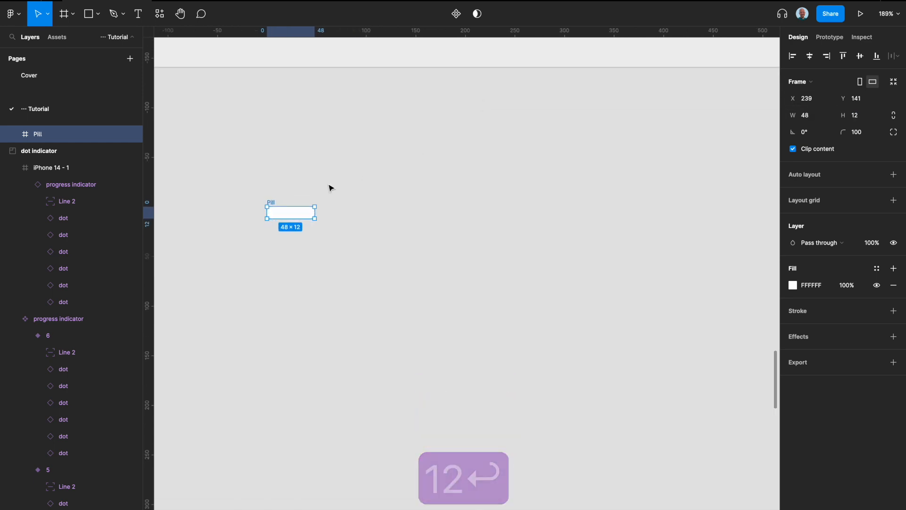
{"action": "scroll", "coordinate": [352, 195], "scroll_direction": "up", "scroll_amount": 2}
{"action": "scroll", "coordinate": [364, 199], "scroll_direction": "left", "scroll_amount": 1}
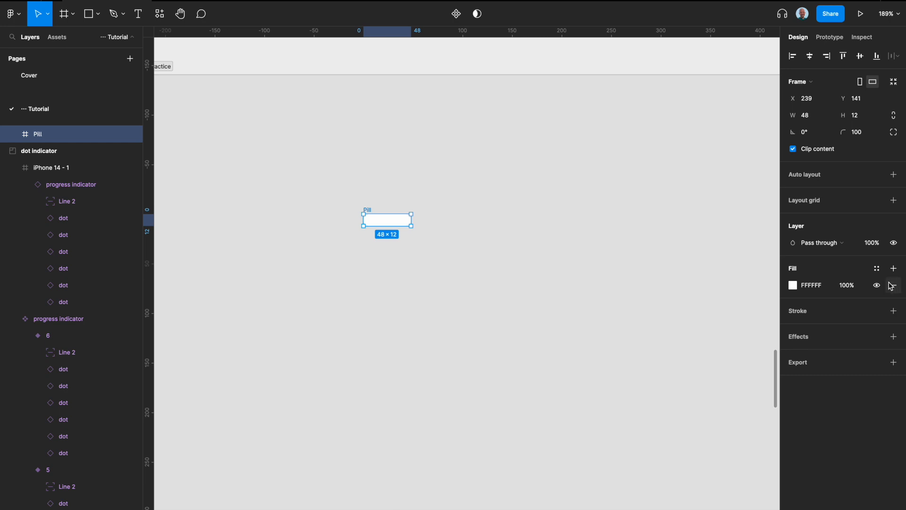
{"action": "left_click", "coordinate": [877, 270]}
{"action": "left_click", "coordinate": [830, 405]}
{"action": "left_click", "coordinate": [894, 294]}
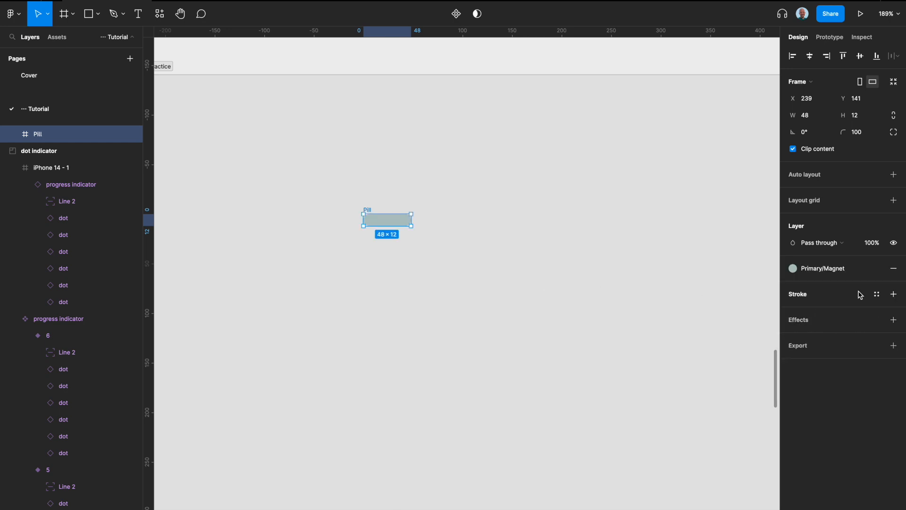
{"action": "left_click", "coordinate": [874, 294]}
{"action": "left_click", "coordinate": [821, 431]}
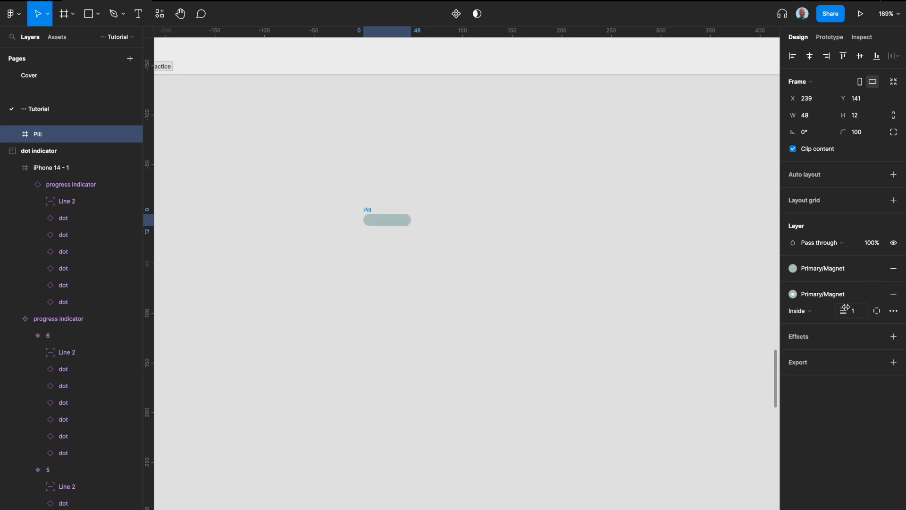
{"action": "left_click", "coordinate": [798, 311]}
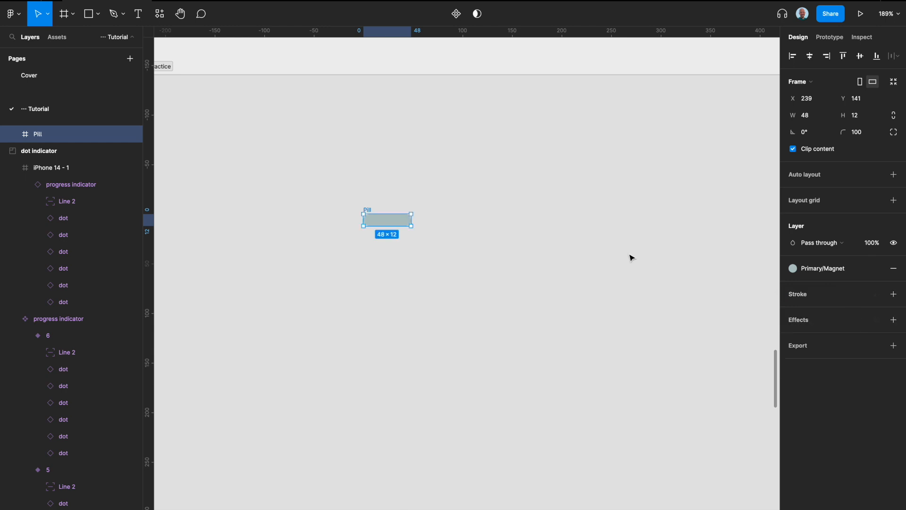
- Give the Pill frame an inside stroke in the Primary/Magnet color style with a width of 2, and remove its fill
{"action": "left_click", "coordinate": [877, 294]}
{"action": "left_click", "coordinate": [819, 432]}
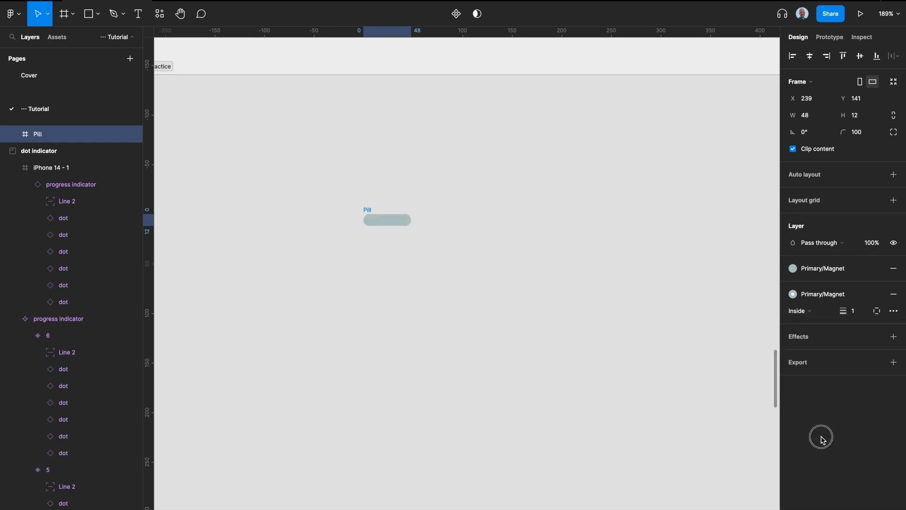
{"action": "left_click", "coordinate": [892, 268]}
{"action": "left_click", "coordinate": [859, 311]}
{"action": "type", "text": "2"}
{"action": "key", "text": "Return"}
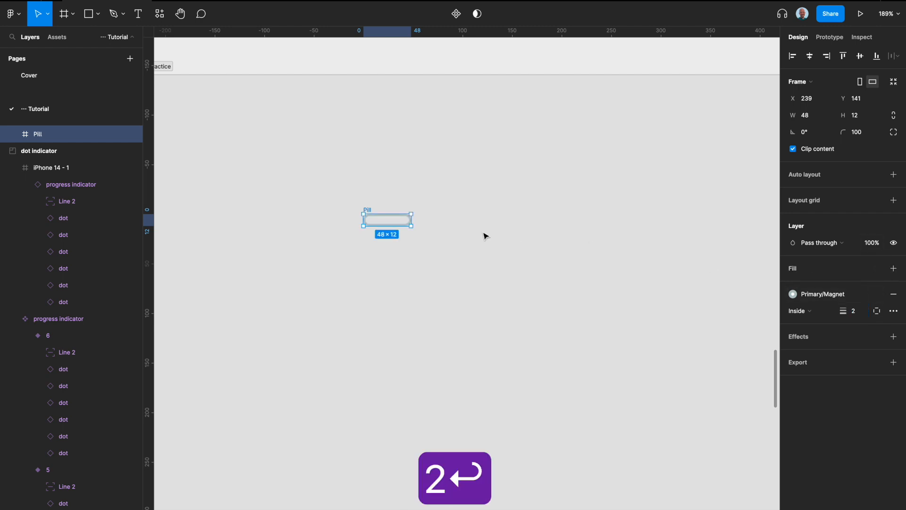
- Convert the Pill frame into a component and add a second variant named "2"
{"action": "key", "text": "alt+super+k"}
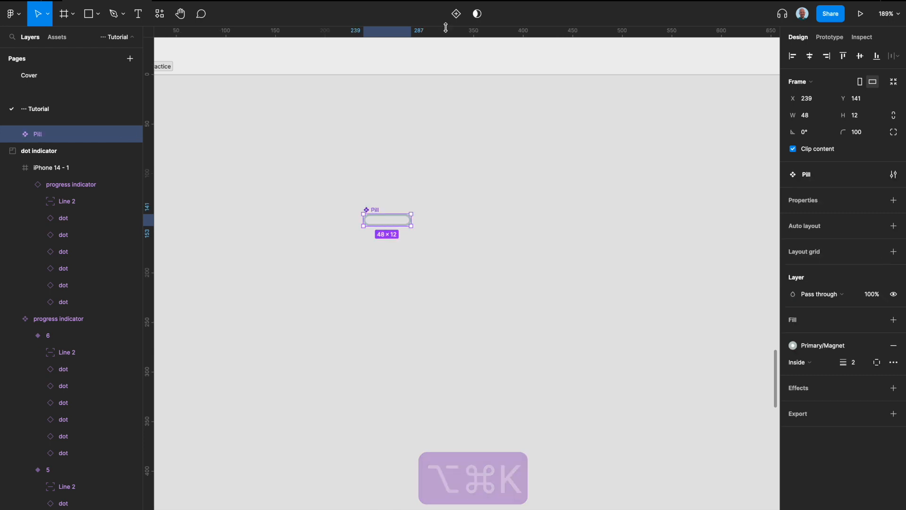
{"action": "left_click", "coordinate": [456, 13]}
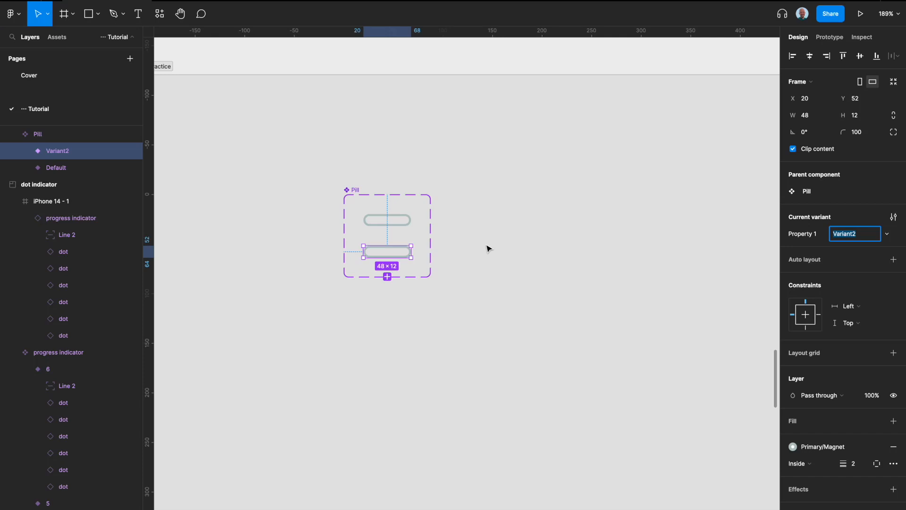
{"action": "type", "text": "2"}
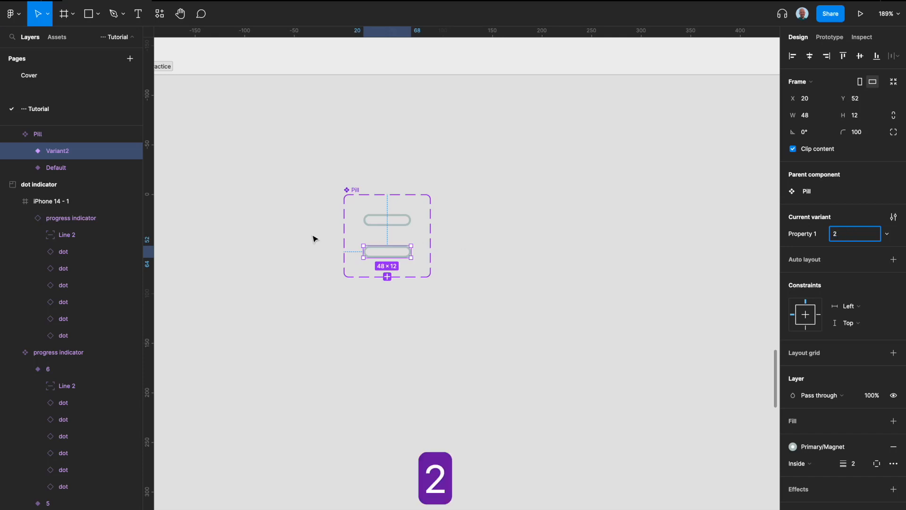
- Rename the default Pill variant "disabled" and the second variant "complete"
{"action": "left_click", "coordinate": [383, 221]}
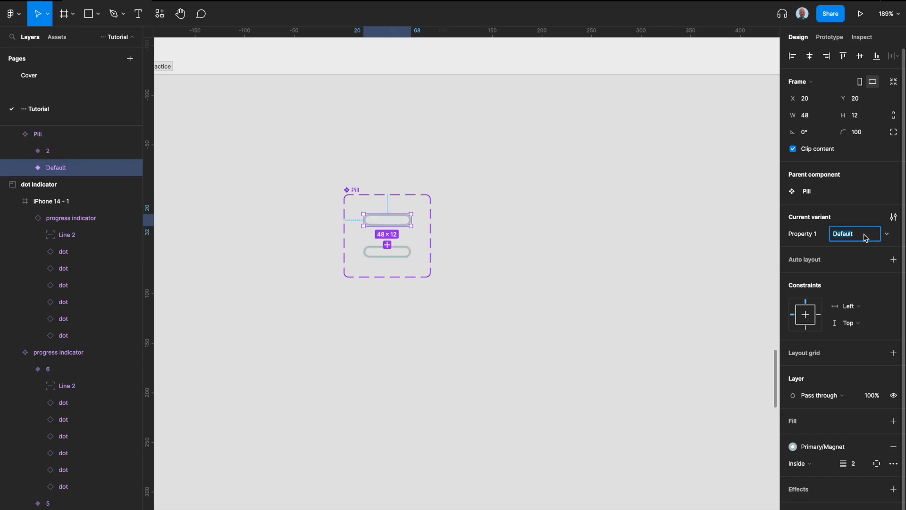
{"action": "type", "text": "disabled"}
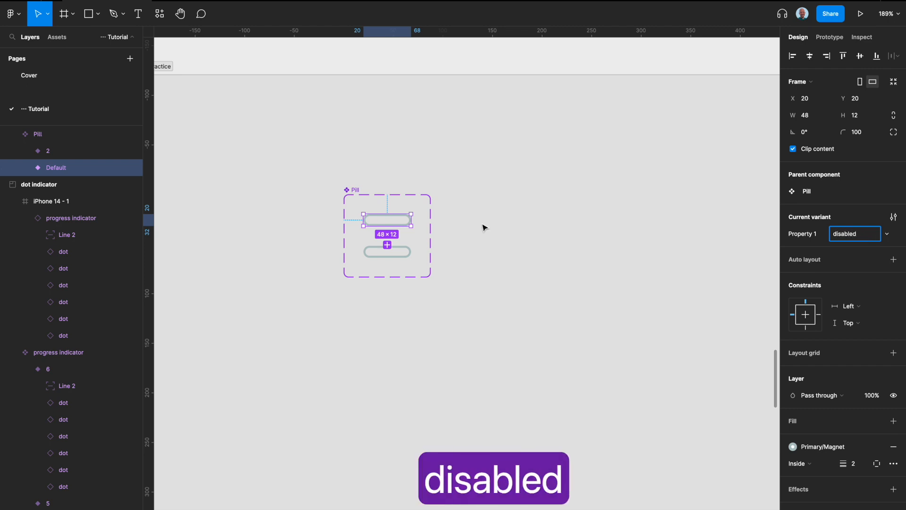
{"action": "left_click", "coordinate": [404, 251]}
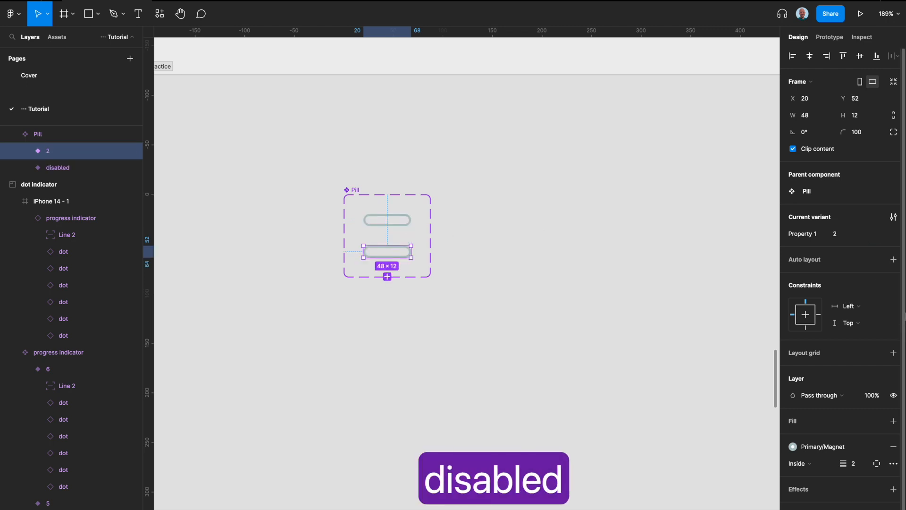
{"action": "left_click", "coordinate": [837, 236]}
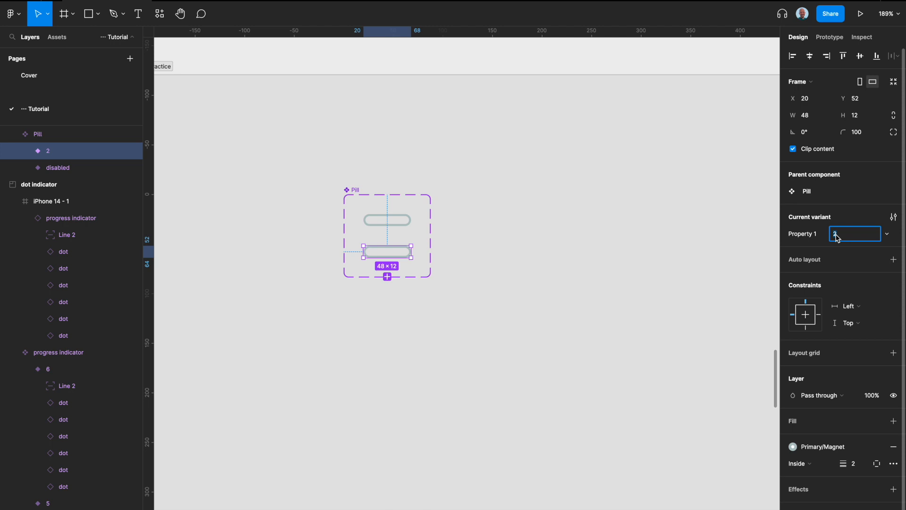
{"action": "type", "text": "complete"}
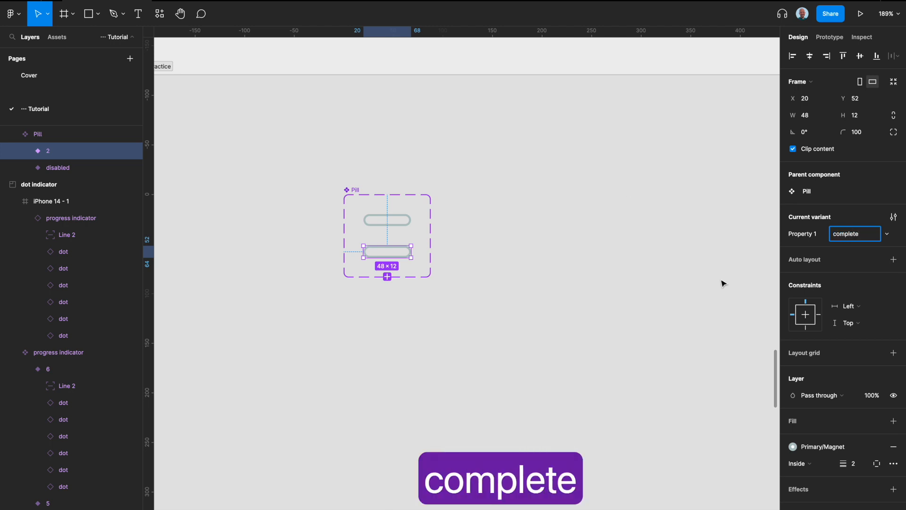
- Remove the complete variant's stroke and fill it with the Light/Atomic color style
{"action": "left_click", "coordinate": [895, 448]}
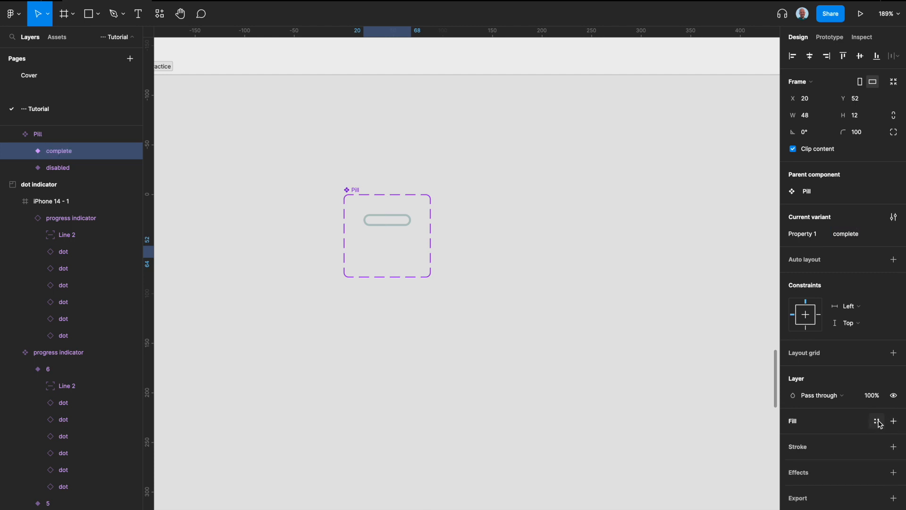
{"action": "left_click", "coordinate": [877, 421]}
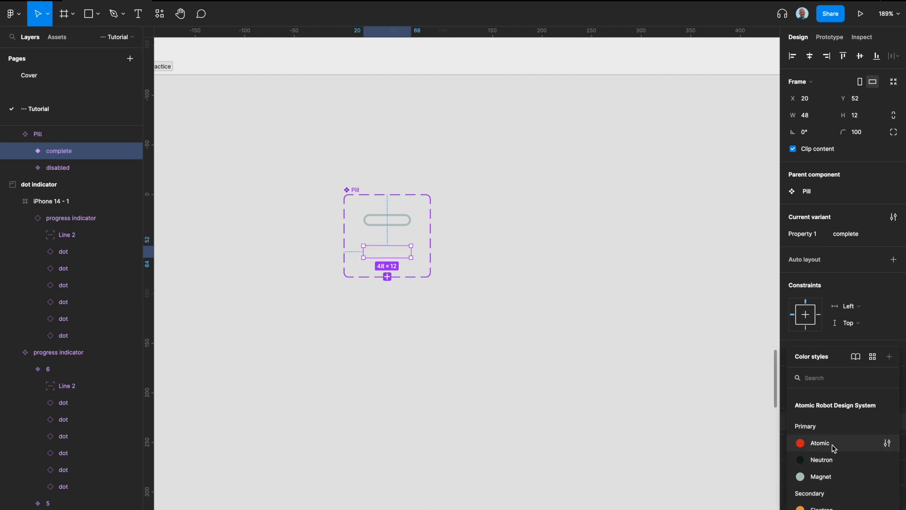
{"action": "scroll", "coordinate": [833, 448], "scroll_direction": "down", "scroll_amount": 5}
{"action": "scroll", "coordinate": [831, 430], "scroll_direction": "up", "scroll_amount": 2}
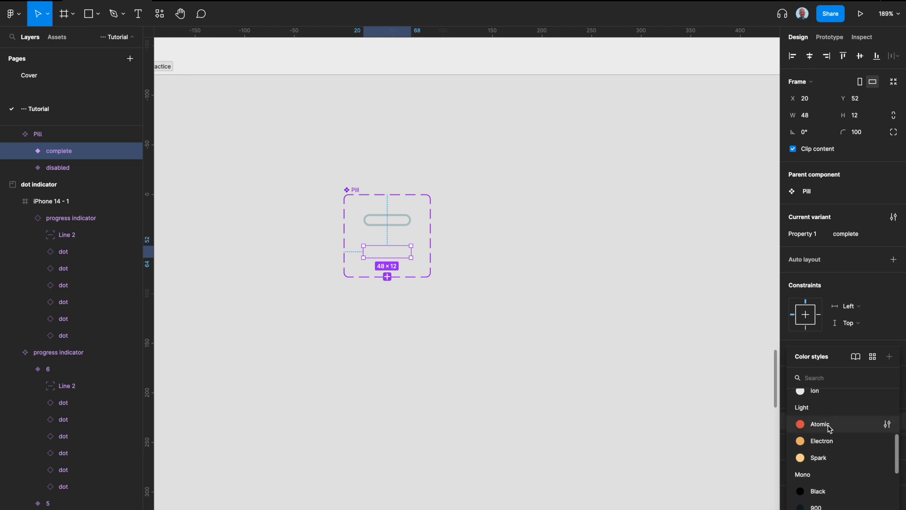
{"action": "left_click", "coordinate": [831, 427]}
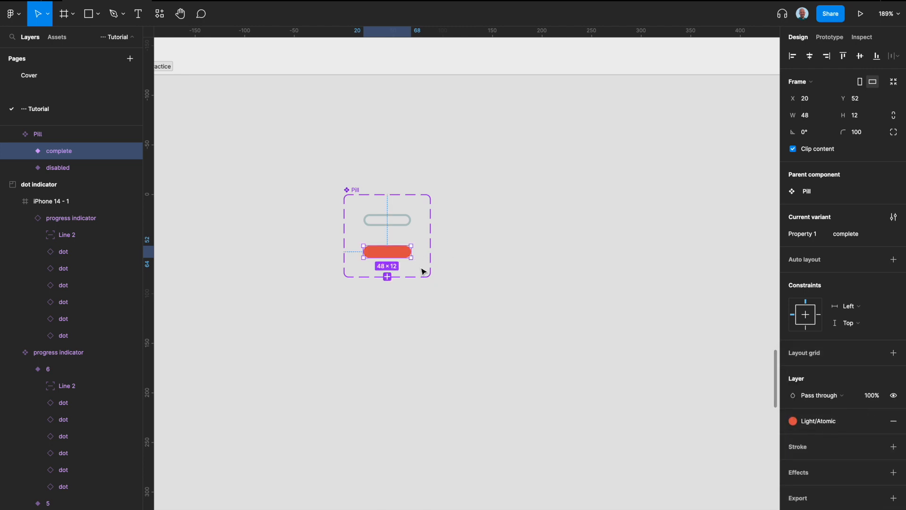
- Add a third variant to the Pill component below the complete variant
{"action": "left_click", "coordinate": [387, 277]}
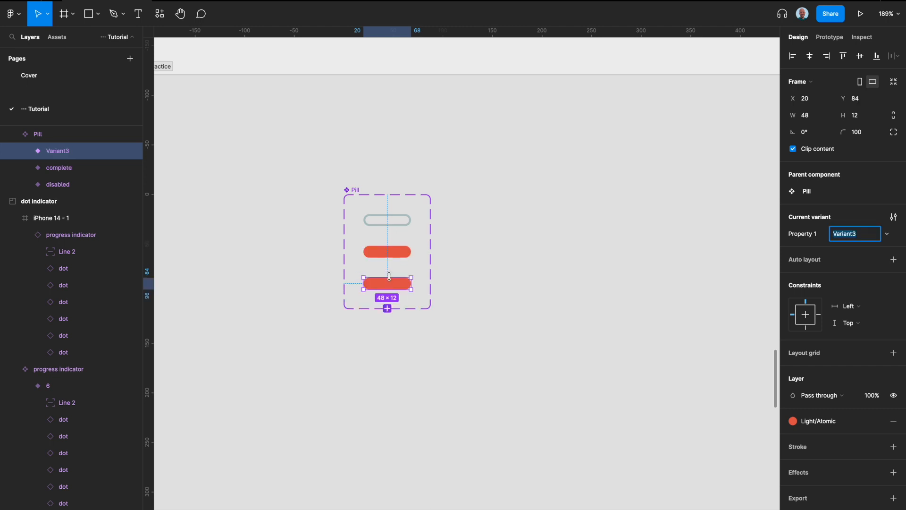
{"action": "scroll", "coordinate": [478, 219], "scroll_direction": "down", "scroll_amount": 10}
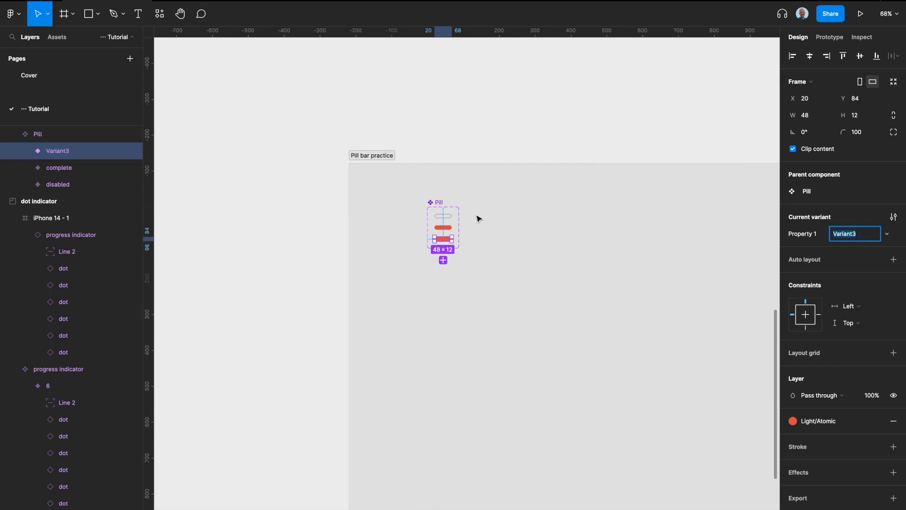
{"action": "scroll", "coordinate": [478, 218], "scroll_direction": "up", "scroll_amount": 15}
{"action": "scroll", "coordinate": [478, 218], "scroll_direction": "down", "scroll_amount": 10}
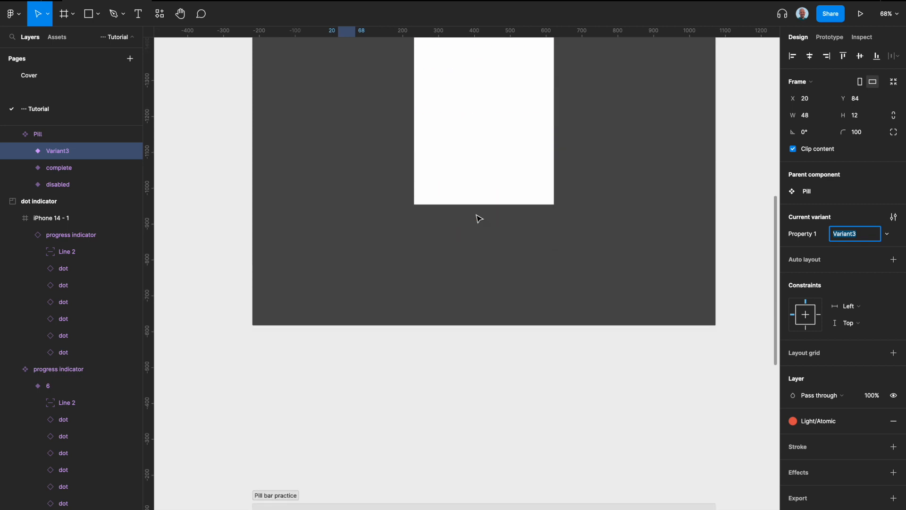
{"action": "scroll", "coordinate": [371, 325], "scroll_direction": "up", "scroll_amount": 5}
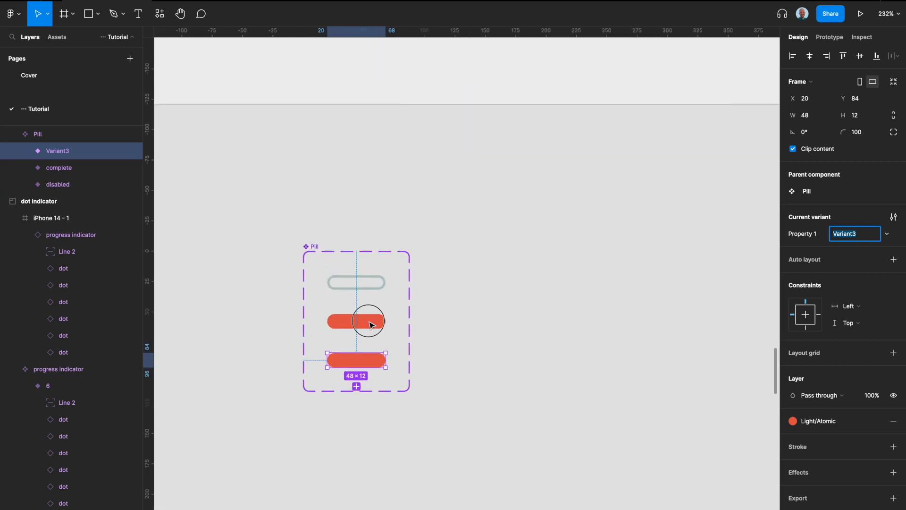
- Detach the color style from the complete variant's fill and lighten the color to the pale red EAAEA2
{"action": "left_click", "coordinate": [367, 321]}
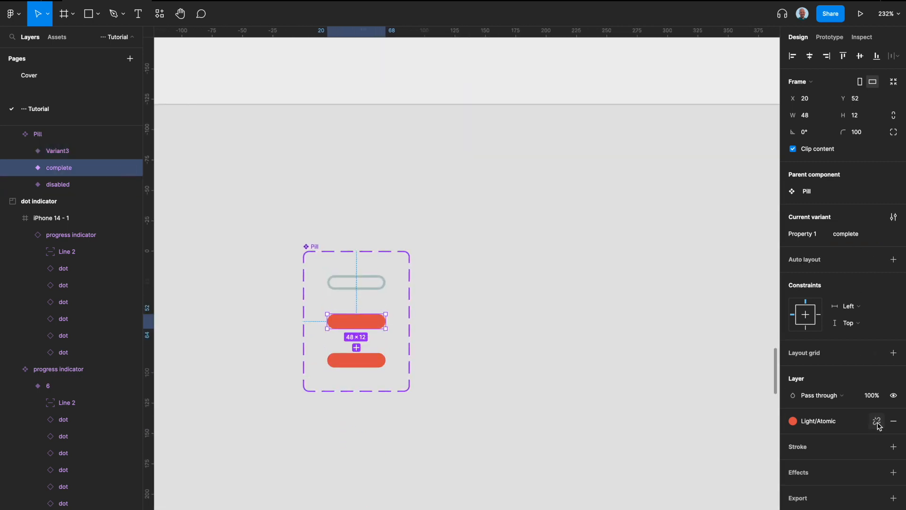
{"action": "left_click", "coordinate": [877, 421]}
{"action": "left_click", "coordinate": [793, 438]}
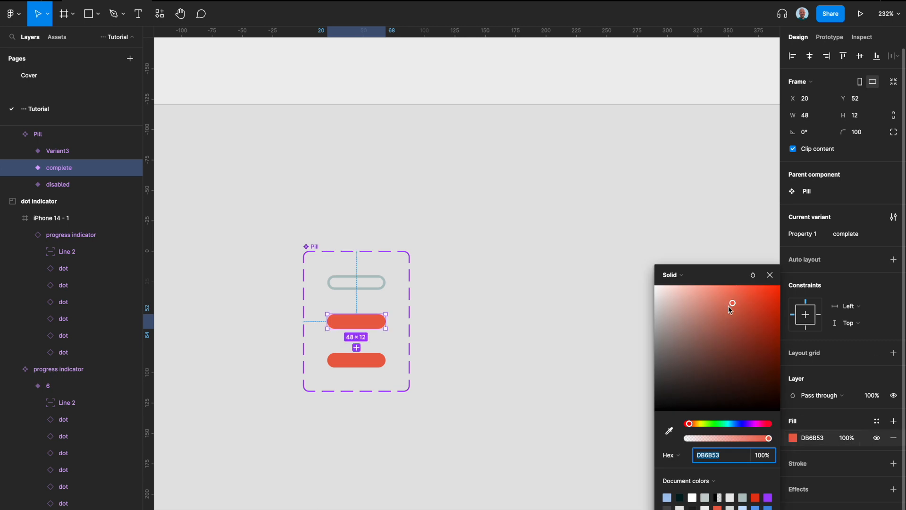
{"action": "left_click_drag", "start_coordinate": [731, 301], "coordinate": [694, 296]}
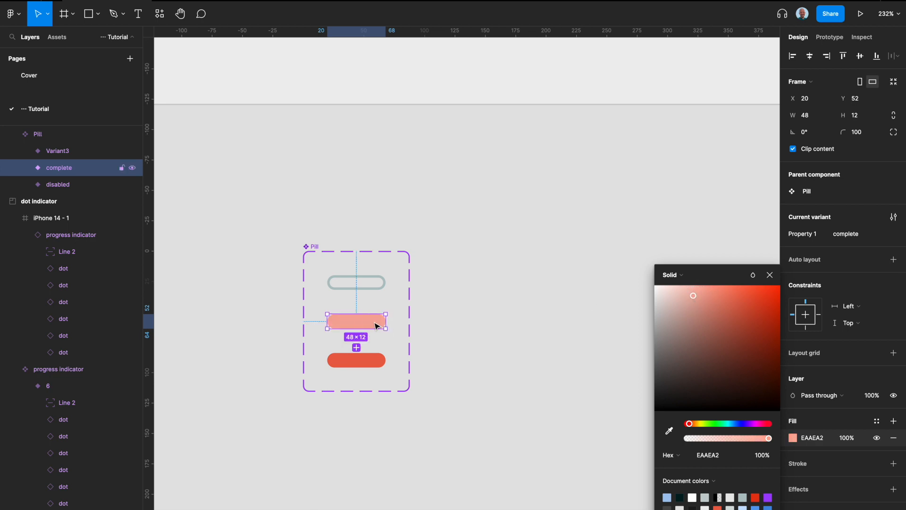
{"action": "left_click", "coordinate": [770, 275]}
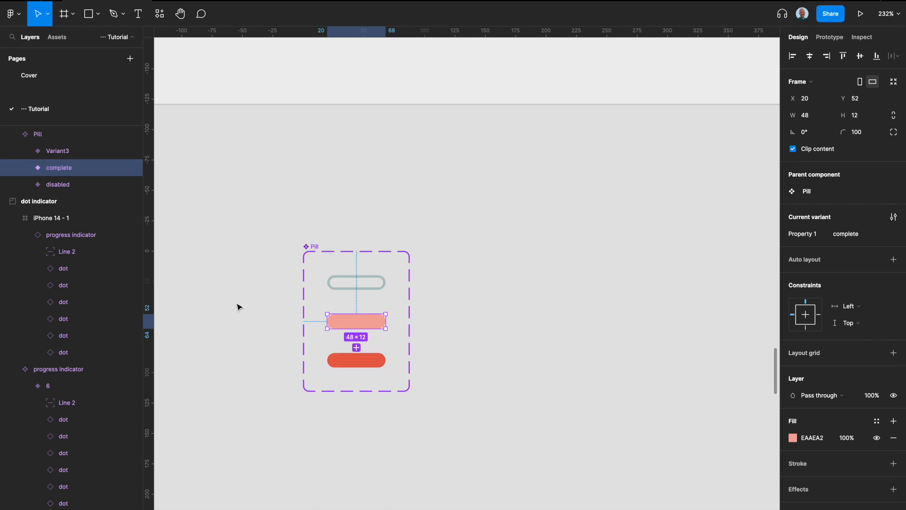
- Rename the third Pill variant "start"
{"action": "left_click", "coordinate": [367, 361]}
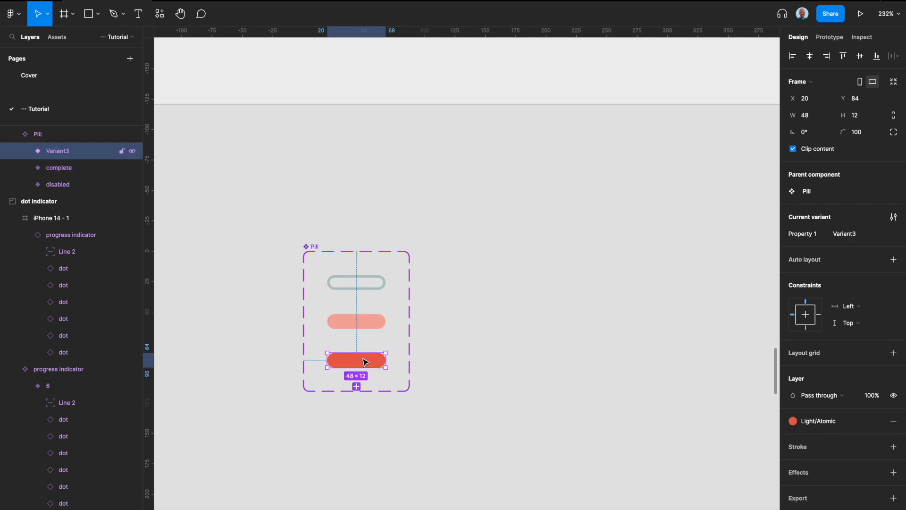
{"action": "left_click", "coordinate": [857, 239]}
{"action": "type", "text": "start"}
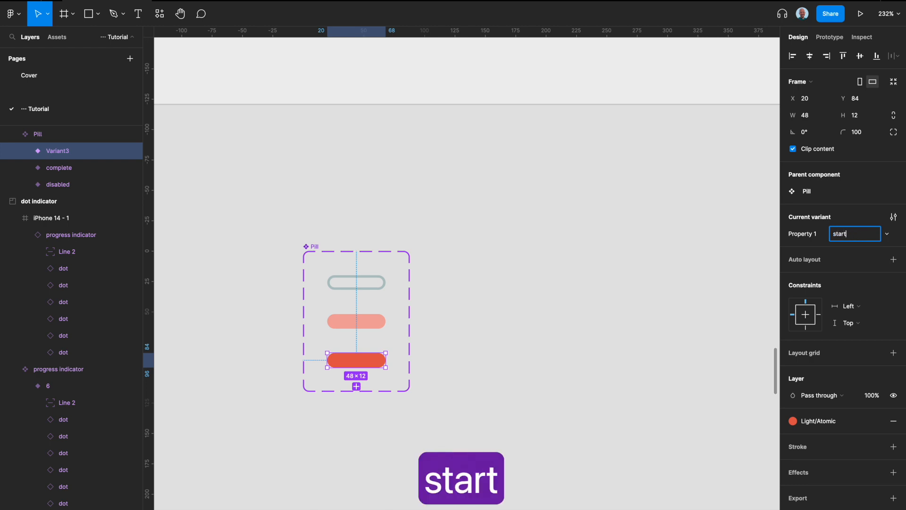
{"action": "key", "text": "Return"}
- Add a fourth Pill variant named "end" and give it a stroke in the Light/Atomic color style
{"action": "scroll", "coordinate": [552, 305], "scroll_direction": "down", "scroll_amount": 3}
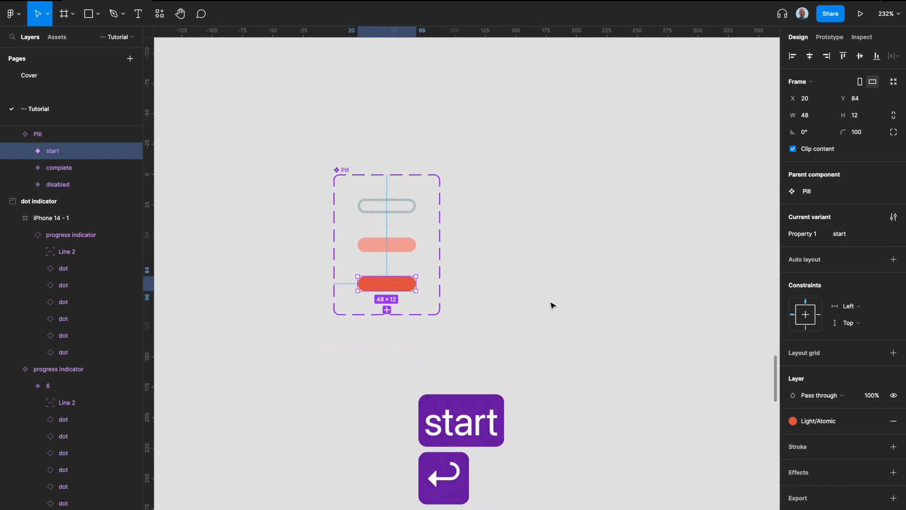
{"action": "left_click", "coordinate": [387, 271]}
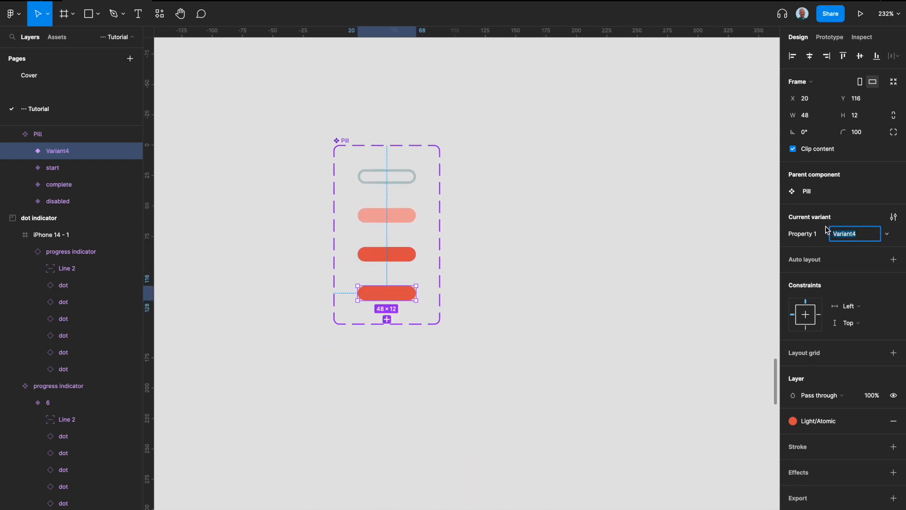
{"action": "type", "text": "end"}
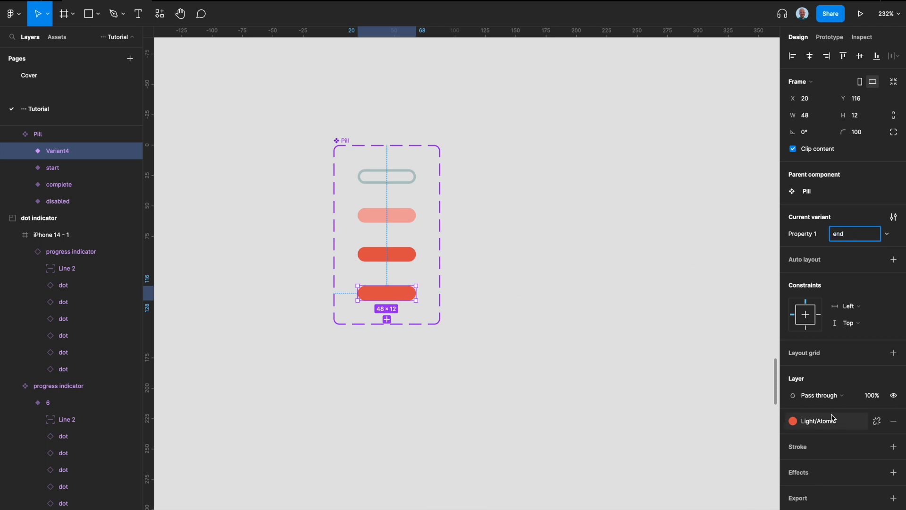
{"action": "left_click", "coordinate": [877, 449]}
{"action": "scroll", "coordinate": [831, 451], "scroll_direction": "down", "scroll_amount": 5}
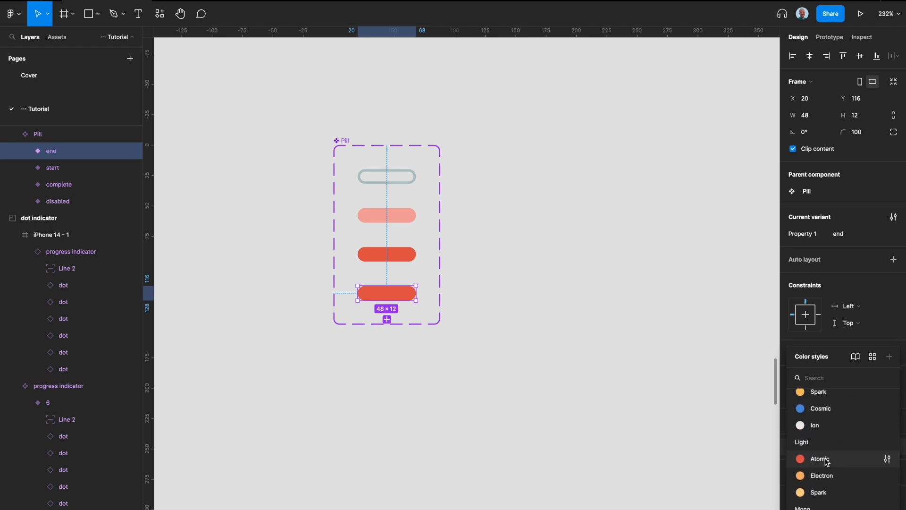
{"action": "left_click", "coordinate": [821, 459]}
- Detach the color style from the end variant's stroke and place the stroke outside with a width of 8
{"action": "left_click", "coordinate": [415, 262]}
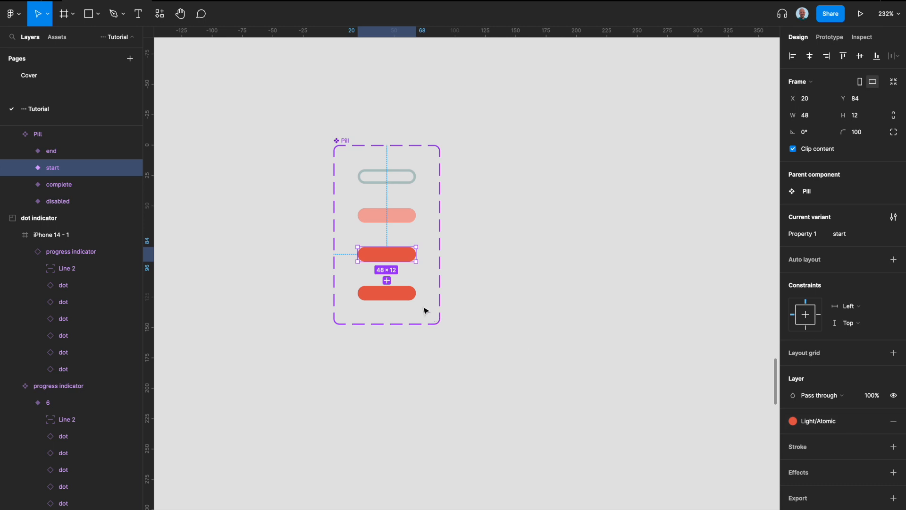
{"action": "left_click", "coordinate": [410, 297]}
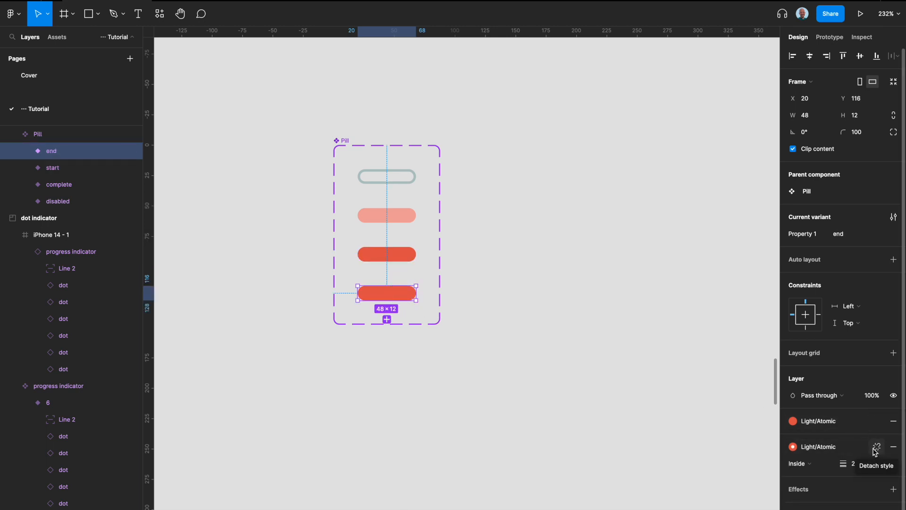
{"action": "left_click", "coordinate": [876, 448]}
{"action": "left_click", "coordinate": [832, 483]}
{"action": "left_click", "coordinate": [810, 492]}
{"action": "left_click", "coordinate": [862, 484]}
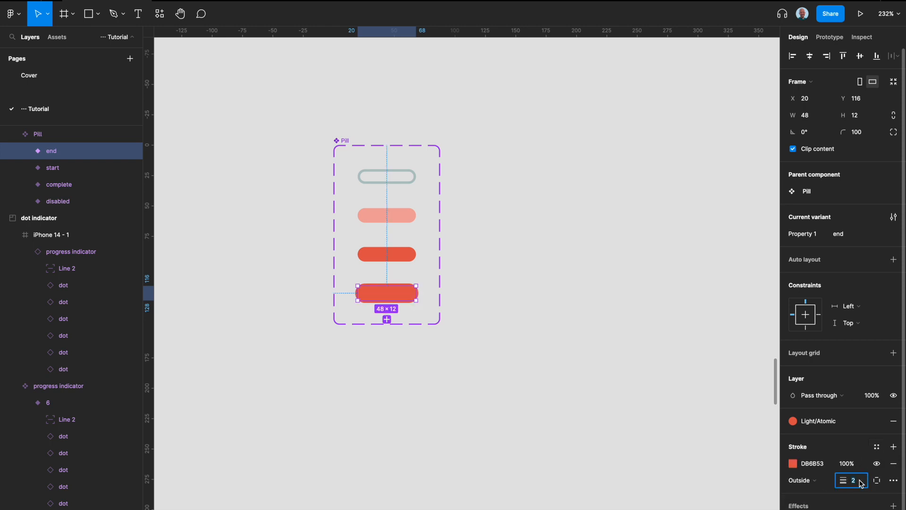
{"action": "type", "text": "8"}
{"action": "key", "text": "Return"}
- Set the opacity of the end variant's stroke to 50%
{"action": "left_click", "coordinate": [847, 465]}
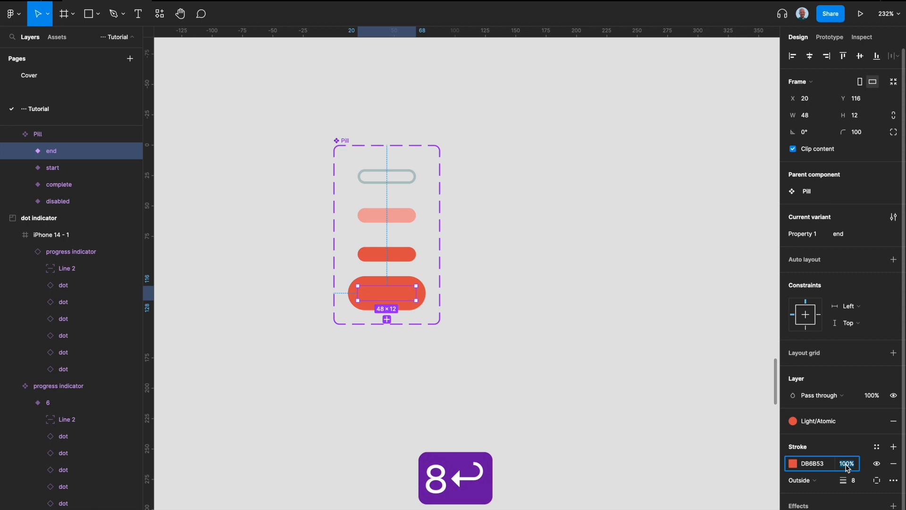
{"action": "type", "text": "50"}
{"action": "key", "text": "Return"}
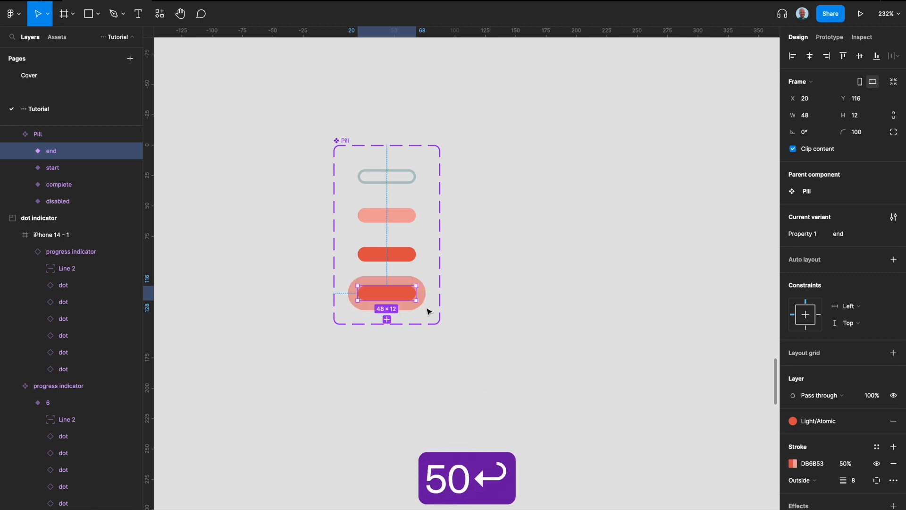
- Connect the start variant to the end variant with a Change to interaction triggered after a delay
{"action": "left_click", "coordinate": [409, 255]}
{"action": "left_click", "coordinate": [836, 41]}
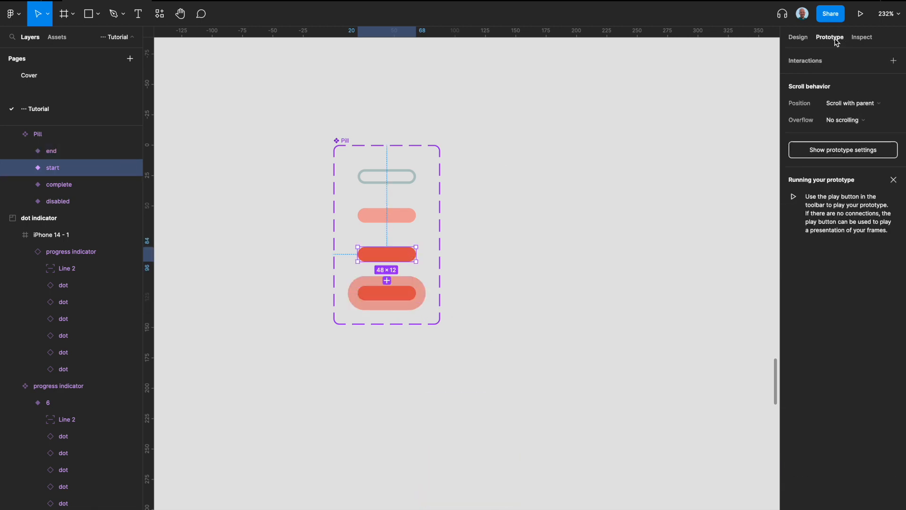
{"action": "scroll", "coordinate": [461, 272], "scroll_direction": "up", "scroll_amount": 3}
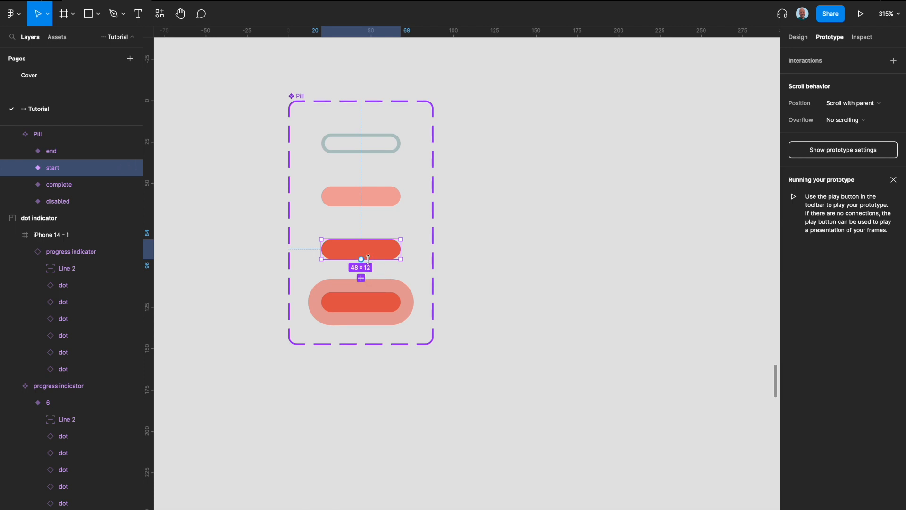
{"action": "left_click_drag", "start_coordinate": [361, 278], "coordinate": [360, 310]}
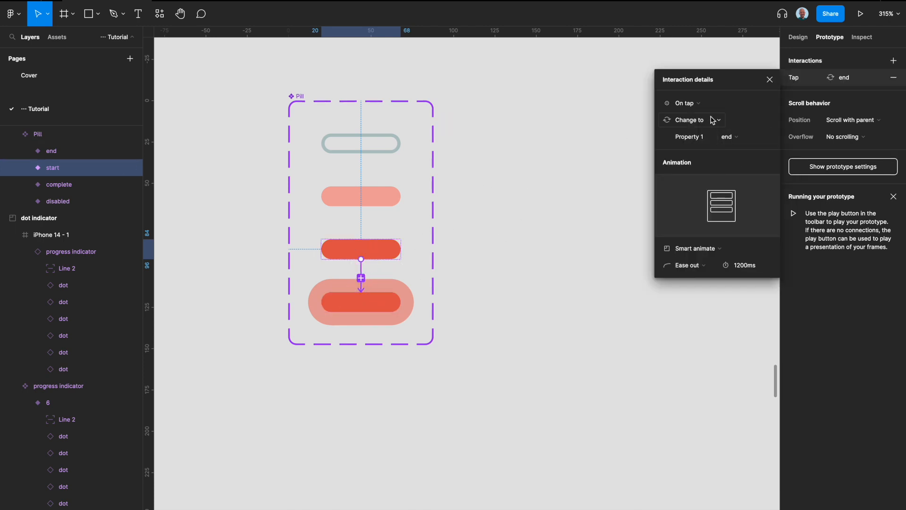
{"action": "left_click", "coordinate": [688, 104]}
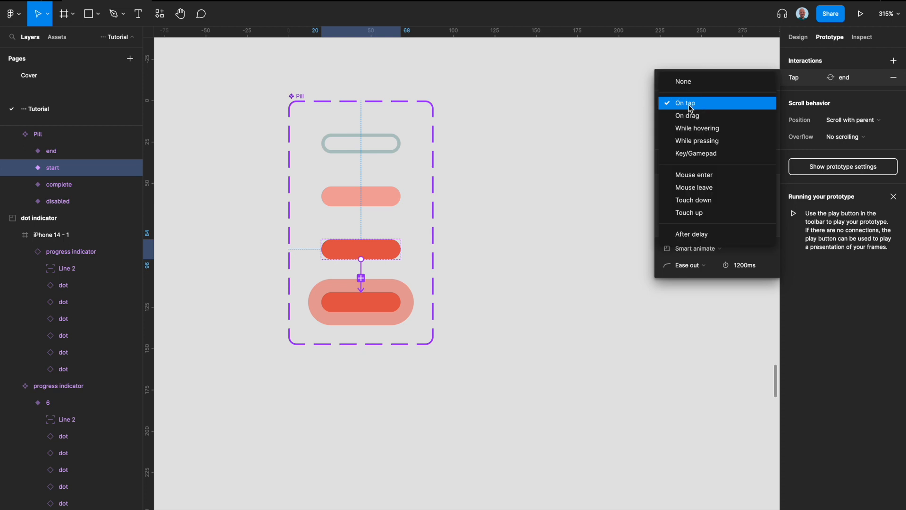
{"action": "left_click", "coordinate": [688, 235]}
- Connect the end variant back to the start variant with an After delay trigger
{"action": "left_click", "coordinate": [373, 304]}
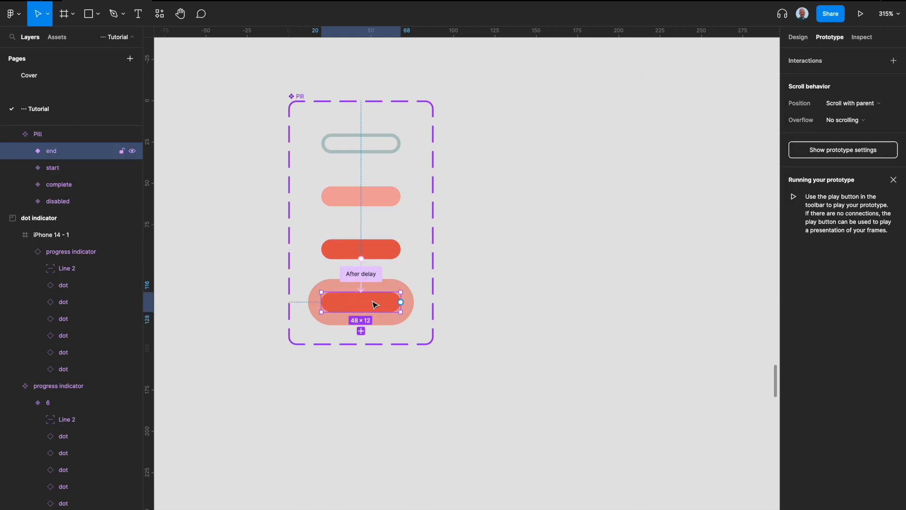
{"action": "left_click_drag", "start_coordinate": [401, 302], "coordinate": [384, 249]}
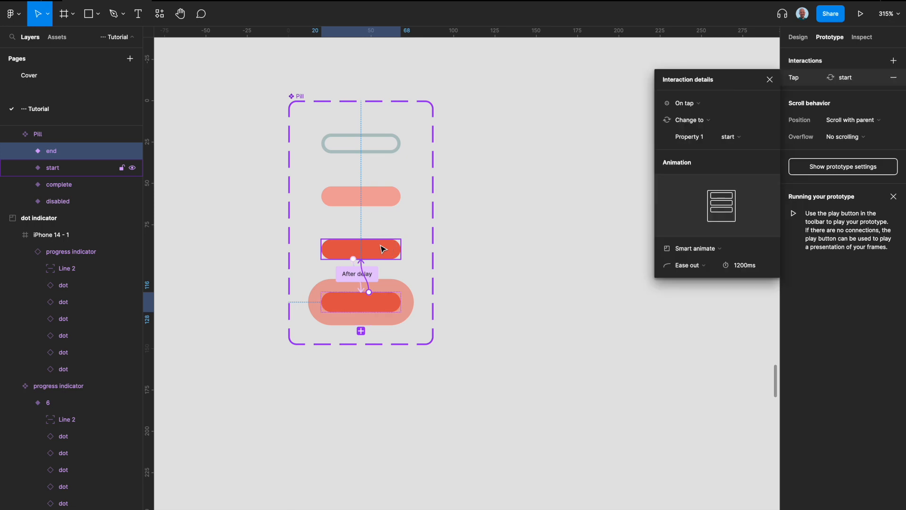
{"action": "left_click", "coordinate": [699, 106]}
{"action": "left_click", "coordinate": [692, 234]}
- Set the delay of both the start and end variants' interactions to 50 ms
{"action": "left_click", "coordinate": [384, 251], "text": "shift"}
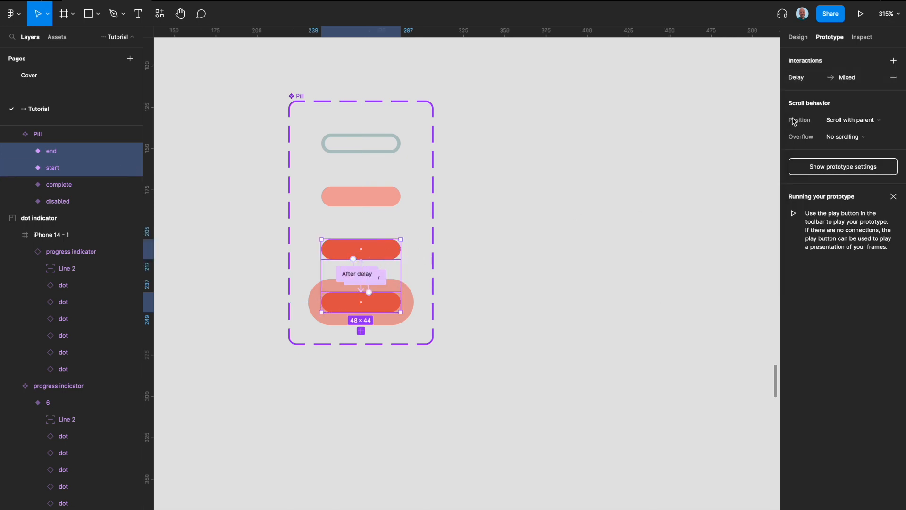
{"action": "left_click", "coordinate": [801, 79]}
{"action": "left_click", "coordinate": [743, 104]}
{"action": "type", "text": "50"}
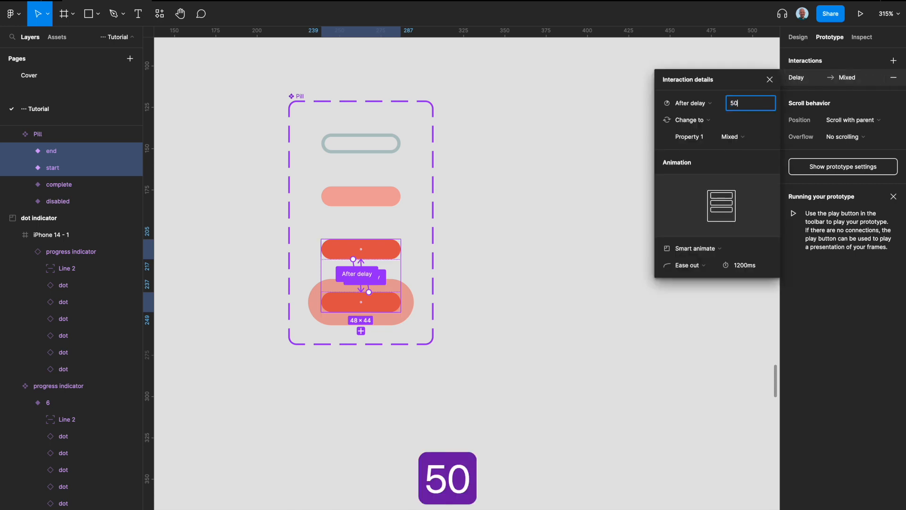
{"action": "key", "text": "Return"}
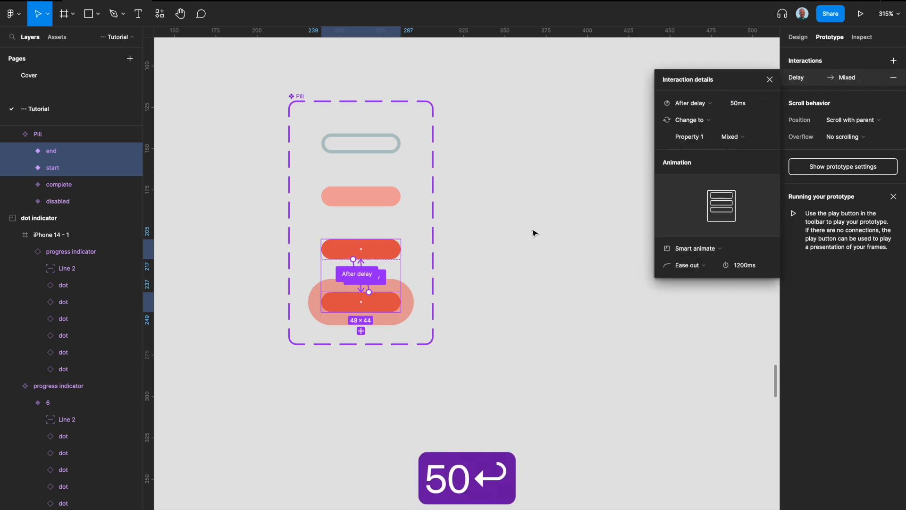
{"action": "left_click", "coordinate": [472, 247]}
- Place an instance of the start variant below the Pill component set, at X 239 and Y 358
{"action": "scroll", "coordinate": [370, 194], "scroll_direction": "down", "scroll_amount": 5}
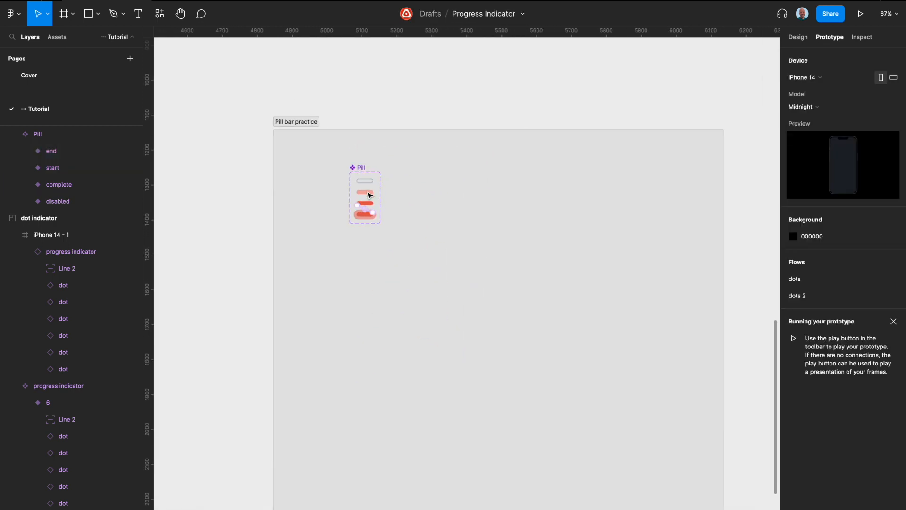
{"action": "scroll", "coordinate": [369, 229], "scroll_direction": "up", "scroll_amount": 3}
{"action": "right_click", "coordinate": [371, 222]}
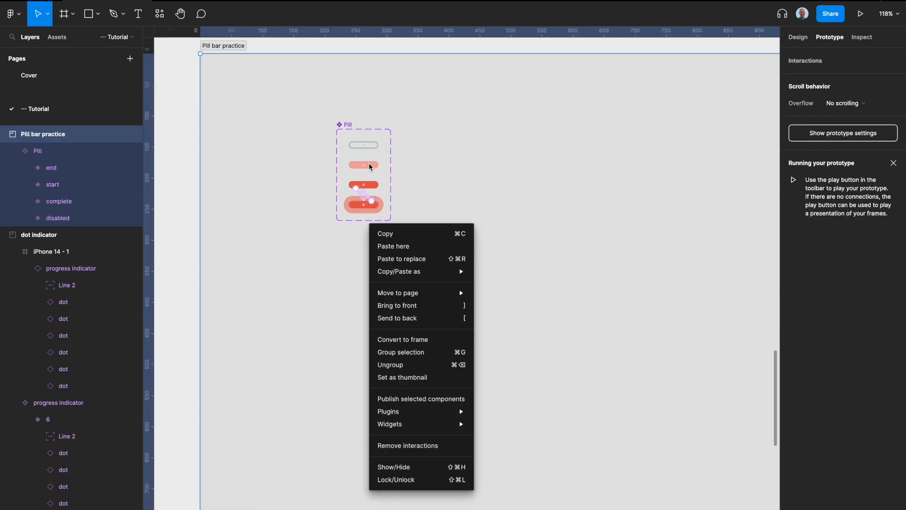
{"action": "key", "text": "Escape"}
{"action": "scroll", "coordinate": [384, 183], "scroll_direction": "up", "scroll_amount": 2}
{"action": "left_click", "coordinate": [372, 189]}
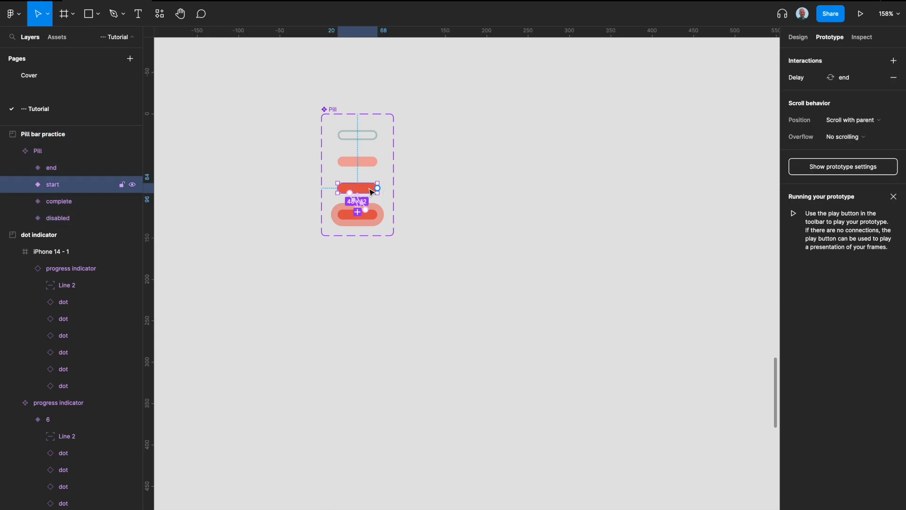
{"action": "left_click", "coordinate": [798, 37]}
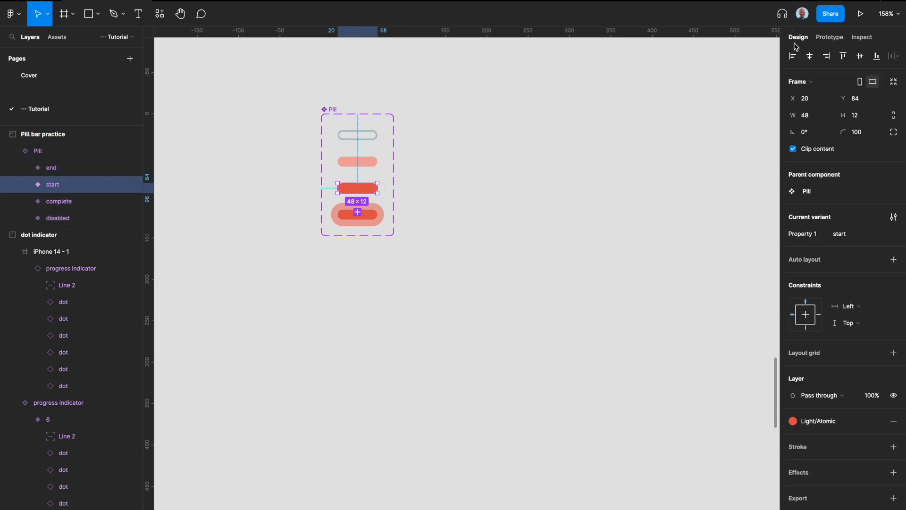
{"action": "left_click_drag", "start_coordinate": [364, 191], "coordinate": [364, 317]}
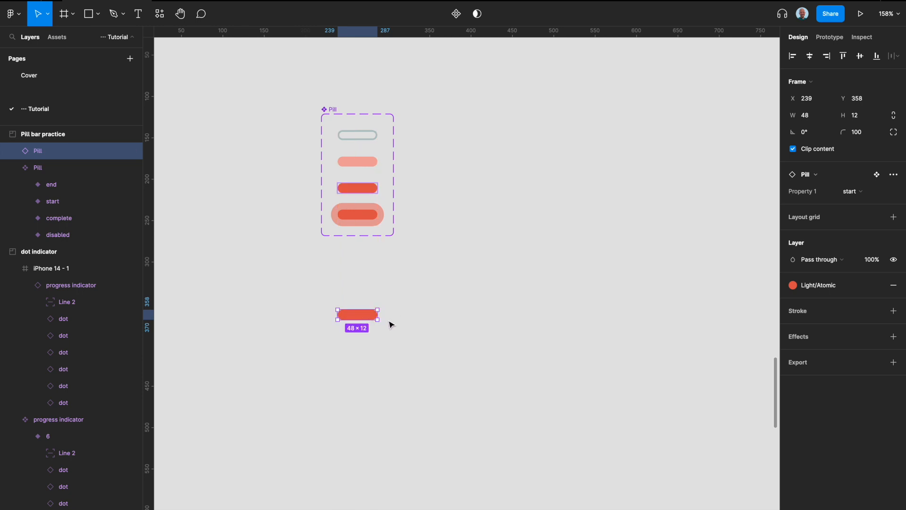
- Duplicate the pill instance with a 20 px gap to its right and switch the copy to the disabled variant
{"action": "key", "text": "super+d"}
{"action": "left_click_drag", "start_coordinate": [364, 315], "coordinate": [420, 315]}
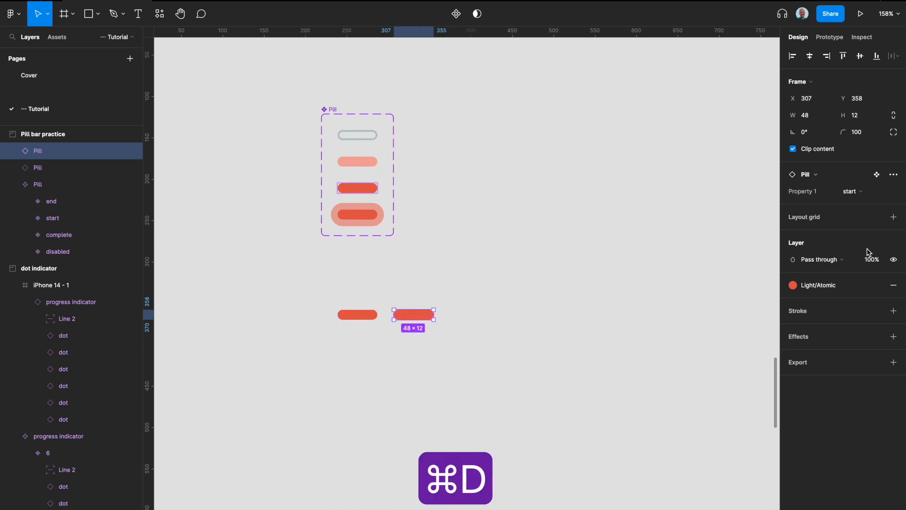
{"action": "left_click", "coordinate": [853, 192]}
{"action": "left_click", "coordinate": [870, 171]}
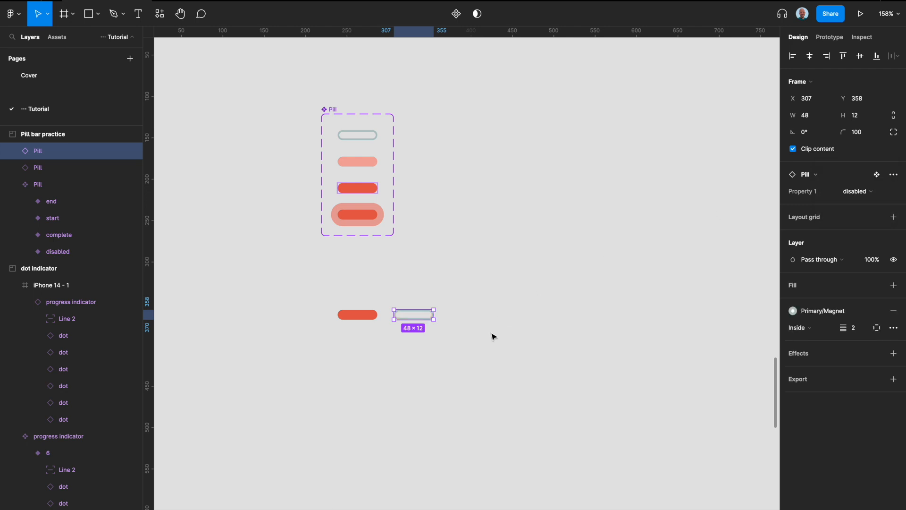
- Add four more copies of the disabled pill at the same spacing to extend the row
{"action": "key", "text": "super+d"}
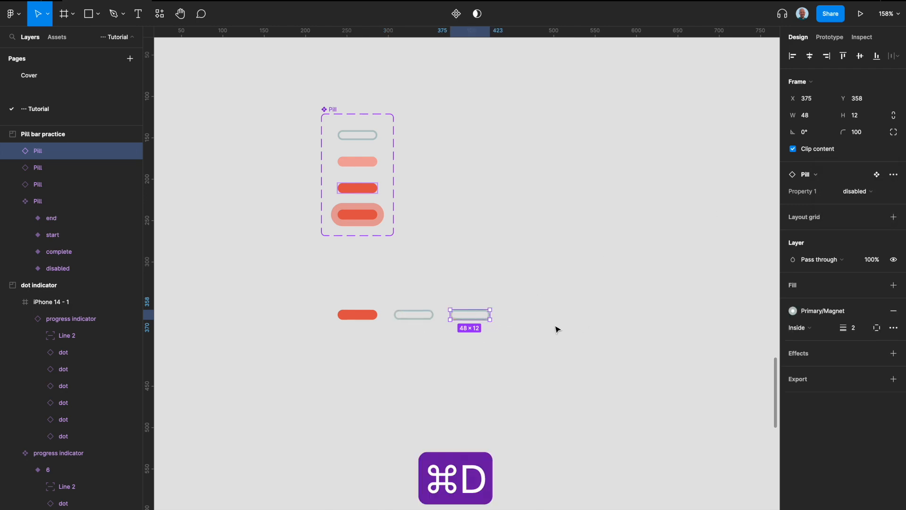
{"action": "key", "text": "super+d"}
{"action": "key", "text": "super+d"}
{"action": "key", "text": "super+d"}
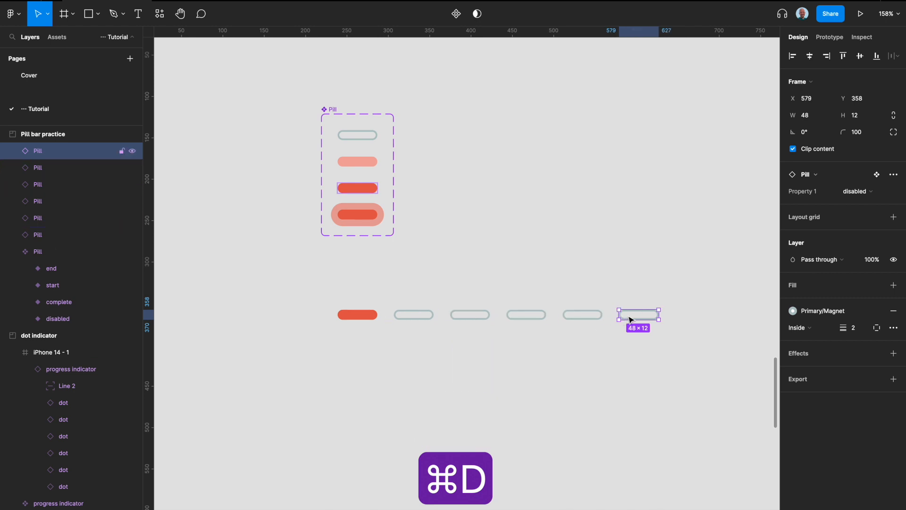
- Wrap the start pill and the five disabled pills together in a horizontal auto layout frame
{"action": "left_click", "coordinate": [585, 316], "text": "shift"}
{"action": "left_click", "coordinate": [541, 318], "text": "shift"}
{"action": "left_click", "coordinate": [473, 319], "text": "shift"}
{"action": "left_click", "coordinate": [407, 317], "text": "shift"}
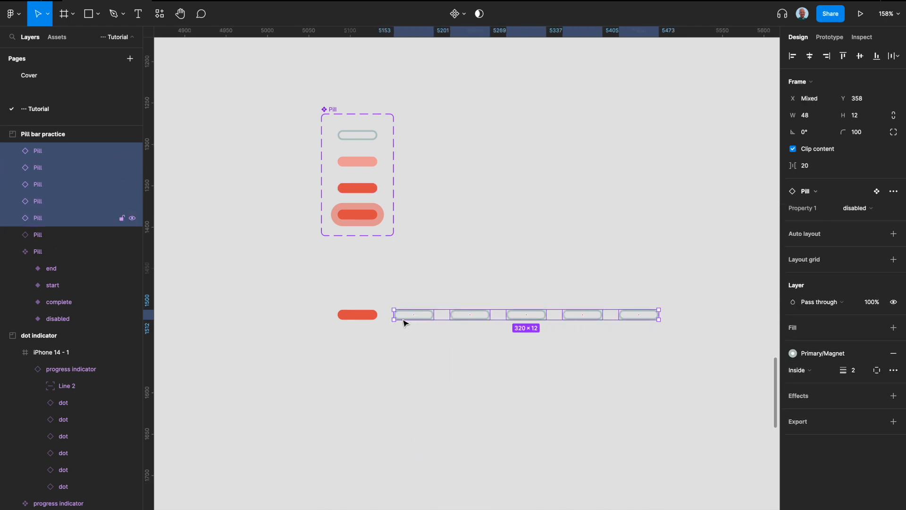
{"action": "left_click", "coordinate": [366, 317], "text": "shift"}
{"action": "left_click", "coordinate": [410, 341]}
{"action": "left_click_drag", "start_coordinate": [689, 337], "coordinate": [265, 319]}
{"action": "key", "text": "shift+a"}
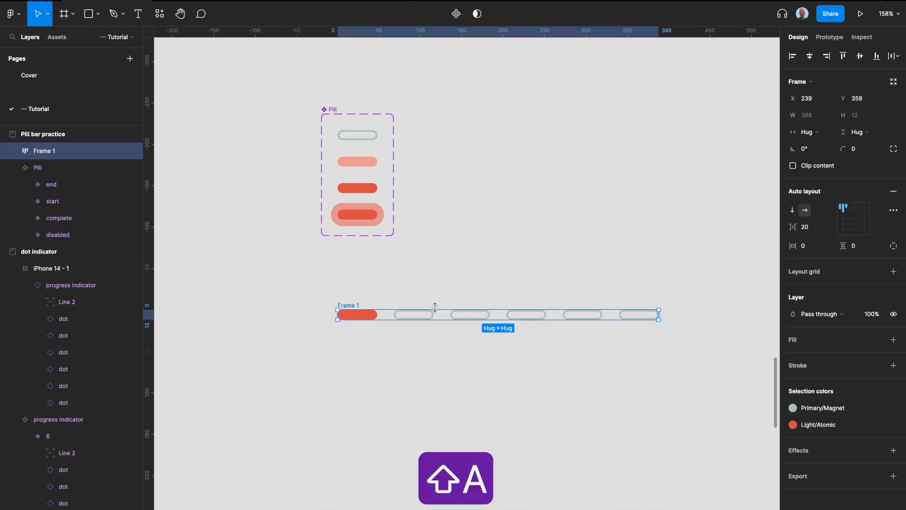
- Rename the auto layout frame "Pill bar"
{"action": "double_click", "coordinate": [349, 306]}
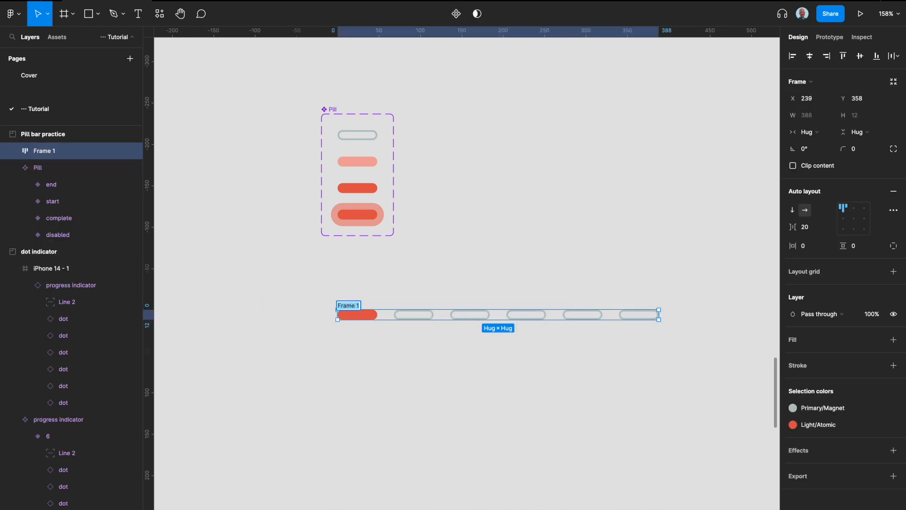
{"action": "type", "text": "Pill bar"}
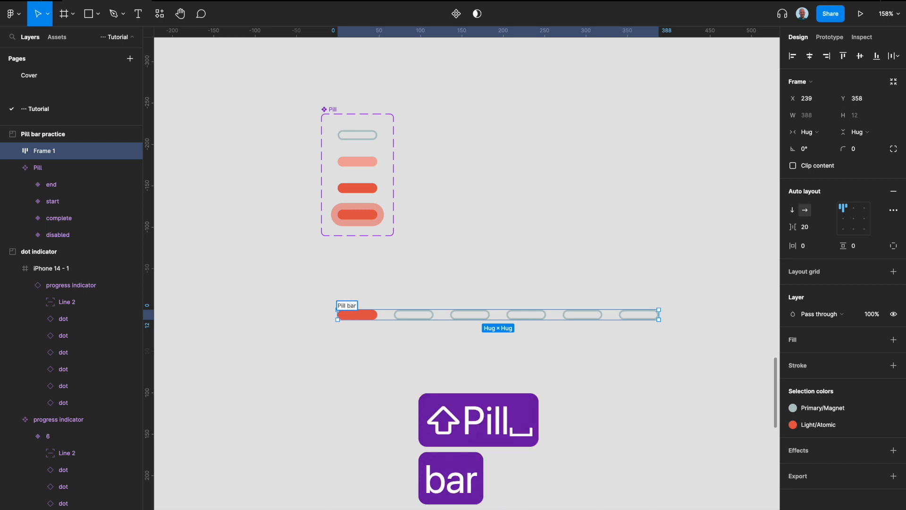
{"action": "key", "text": "Return"}
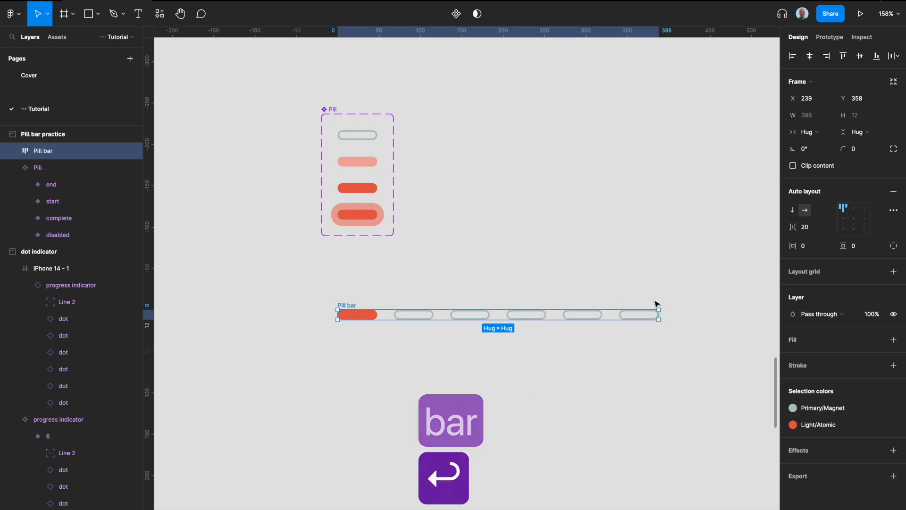
{"action": "left_click", "coordinate": [647, 341]}
- Set the spacing mode of the Pill bar's auto layout to Space between
{"action": "scroll", "coordinate": [646, 341], "scroll_direction": "down", "scroll_amount": 1}
{"action": "left_click", "coordinate": [349, 282]}
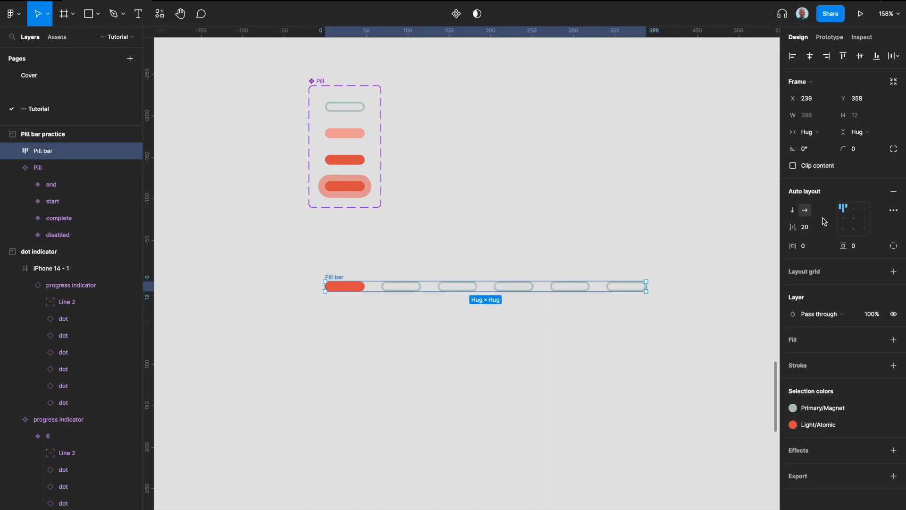
{"action": "left_click", "coordinate": [894, 210]}
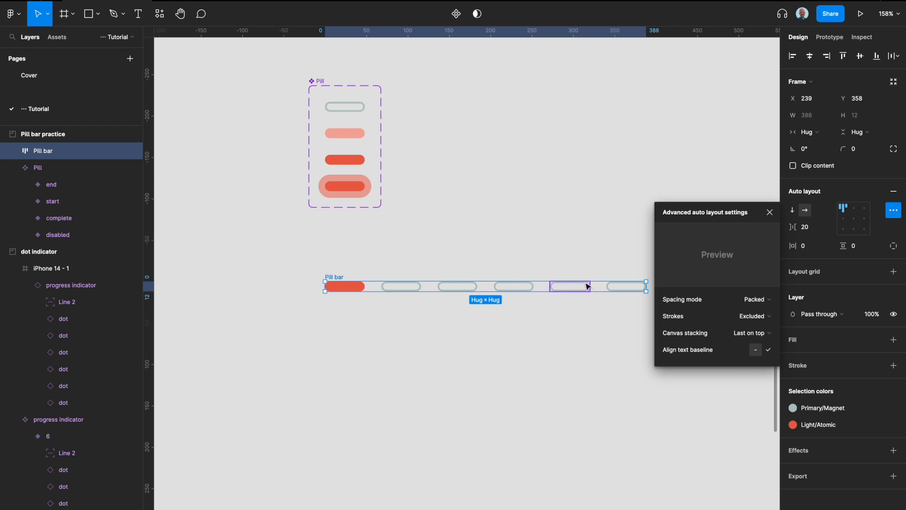
{"action": "left_click", "coordinate": [763, 302]}
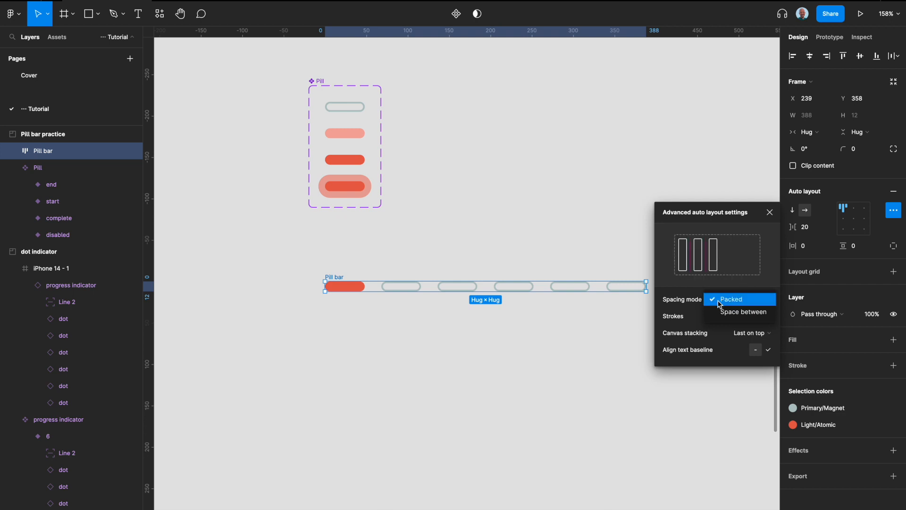
{"action": "left_click", "coordinate": [741, 312]}
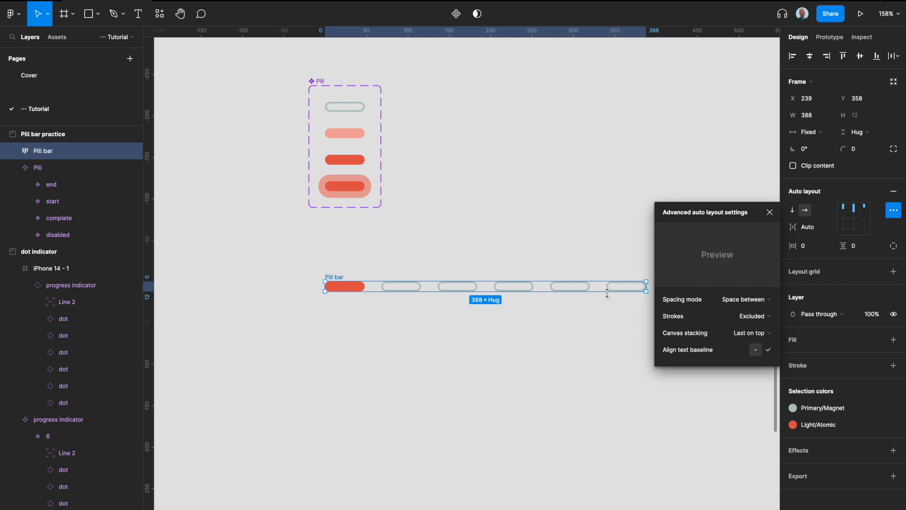
{"action": "left_click", "coordinate": [529, 325]}
- Narrow the Pill bar frame to a width of 378
{"action": "left_click", "coordinate": [341, 275]}
{"action": "mouse_move", "coordinate": [650, 287]}
{"action": "left_mouse_down"}
{"action": "mouse_move", "coordinate": [740, 276]}
{"action": "mouse_move", "coordinate": [587, 277]}
{"action": "mouse_move", "coordinate": [638, 278]}
{"action": "left_mouse_up"}
{"action": "left_click", "coordinate": [390, 357]}
- Set the spacing between the pills in the Pill bar to 16
{"action": "left_click", "coordinate": [333, 277]}
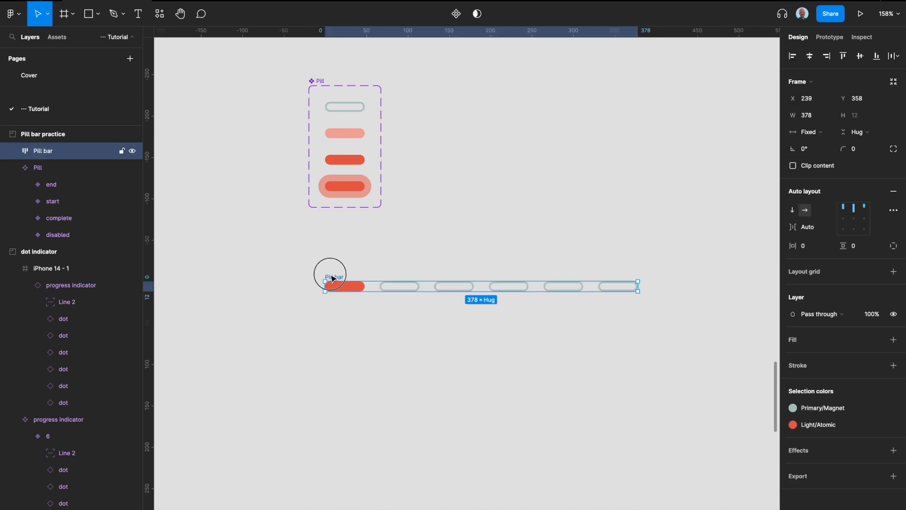
{"action": "left_click", "coordinate": [808, 227]}
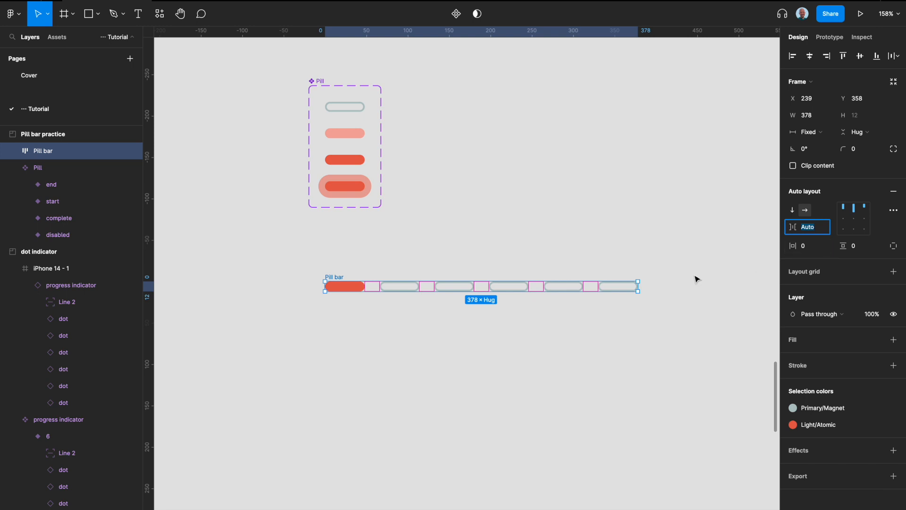
{"action": "type", "text": "16"}
{"action": "key", "text": "Return"}
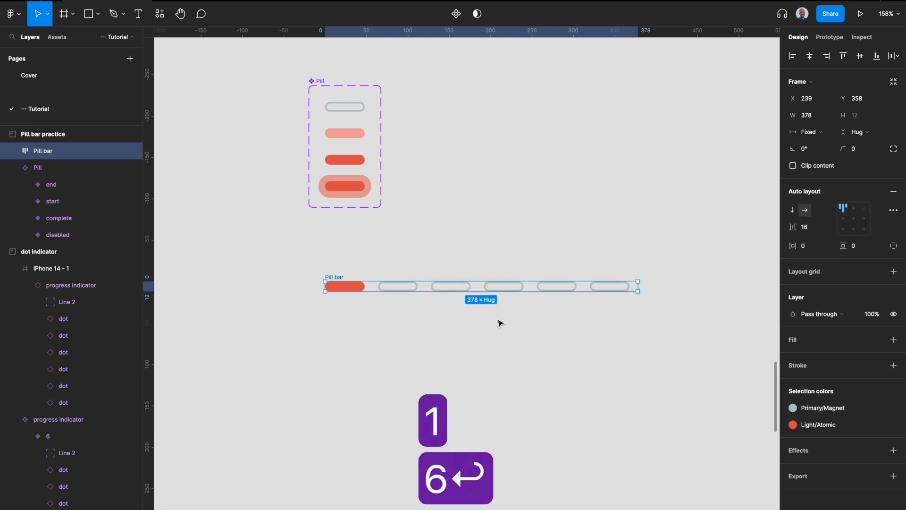
- Set the horizontal resizing of all six pills in the Pill bar to Fill container
{"action": "left_click", "coordinate": [346, 288]}
{"action": "left_click", "coordinate": [398, 288], "text": "shift"}
{"action": "left_click", "coordinate": [451, 288], "text": "shift"}
{"action": "left_click", "coordinate": [503, 288], "text": "shift"}
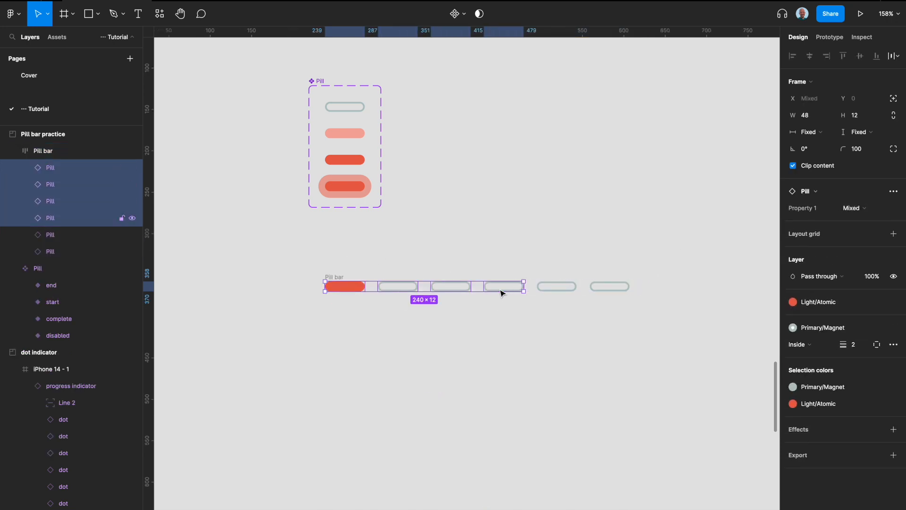
{"action": "left_click", "coordinate": [558, 290], "text": "shift"}
{"action": "left_click", "coordinate": [610, 286], "text": "shift"}
{"action": "left_click", "coordinate": [812, 132]}
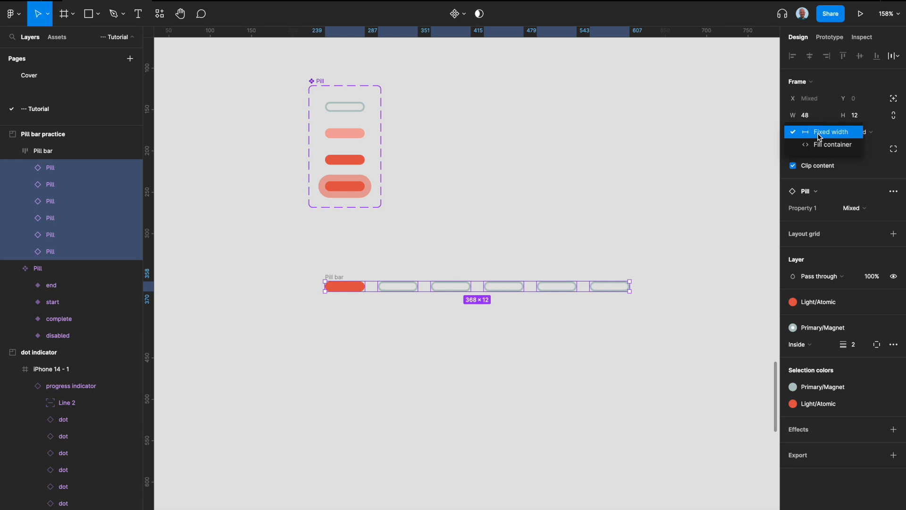
{"action": "left_click", "coordinate": [825, 144]}
{"action": "left_click", "coordinate": [571, 269]}
- Narrow the Pill bar frame to a width of 373
{"action": "left_click", "coordinate": [347, 277]}
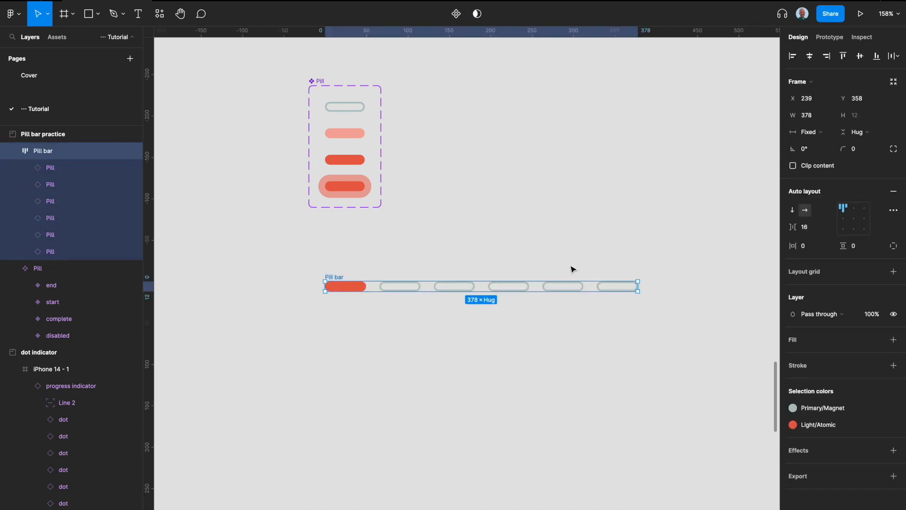
{"action": "mouse_move", "coordinate": [640, 287]}
{"action": "left_mouse_down"}
{"action": "mouse_move", "coordinate": [502, 289]}
{"action": "mouse_move", "coordinate": [718, 282]}
{"action": "mouse_move", "coordinate": [552, 302]}
{"action": "mouse_move", "coordinate": [635, 290]}
{"action": "left_mouse_up"}
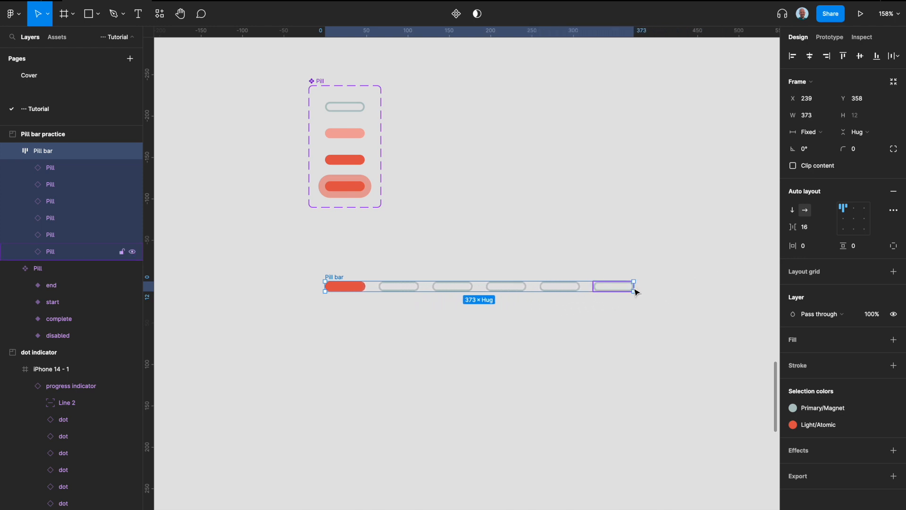
{"action": "left_click", "coordinate": [608, 315]}
- Turn the Pill bar frame into a component and add a second variant to it
{"action": "scroll", "coordinate": [608, 315], "scroll_direction": "down", "scroll_amount": 2}
{"action": "scroll", "coordinate": [608, 316], "scroll_direction": "right", "scroll_amount": 2}
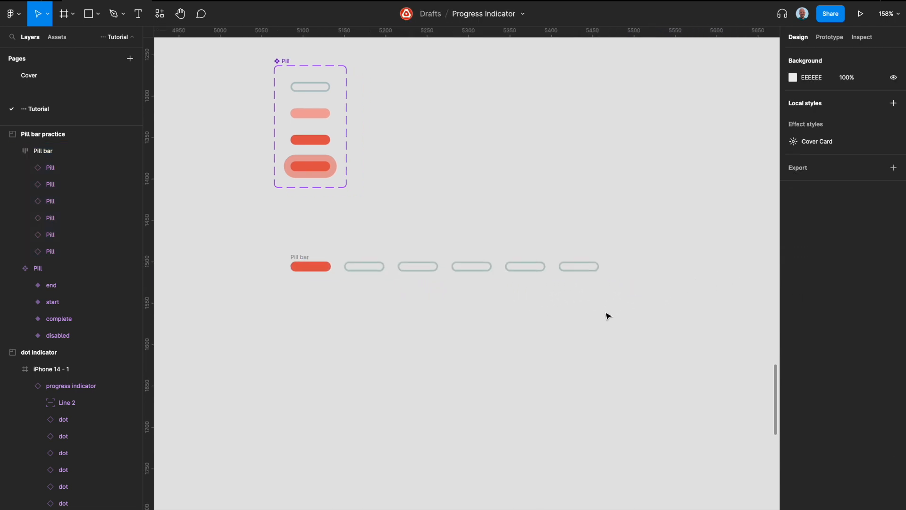
{"action": "left_click", "coordinate": [303, 259]}
{"action": "key", "text": "ctrl+alt+k"}
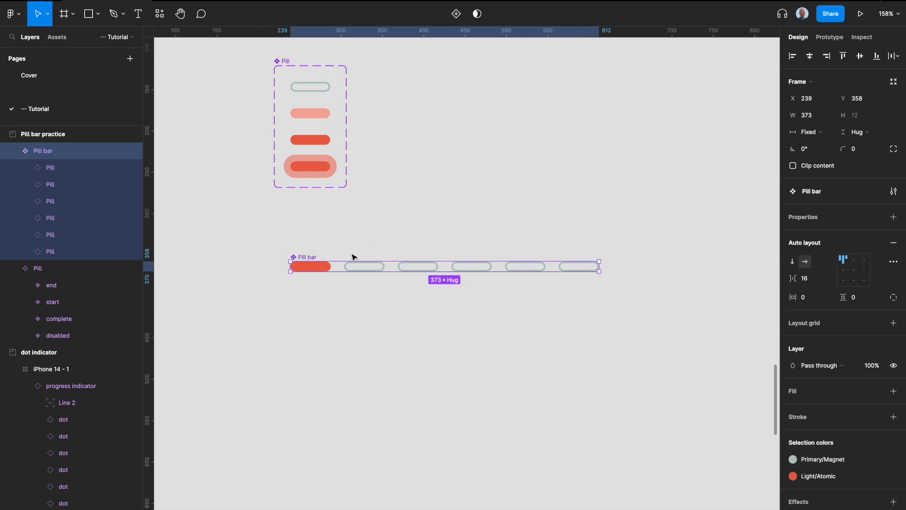
{"action": "left_click", "coordinate": [456, 13]}
- Set the Property 1 value of the first Pill bar variant to 1
{"action": "left_click", "coordinate": [359, 272]}
{"action": "left_click", "coordinate": [845, 253]}
{"action": "type", "text": "1"}
- Set the second Pill bar variant's Property 1 value to 2 and delete that variant from the set
{"action": "left_click", "coordinate": [465, 292]}
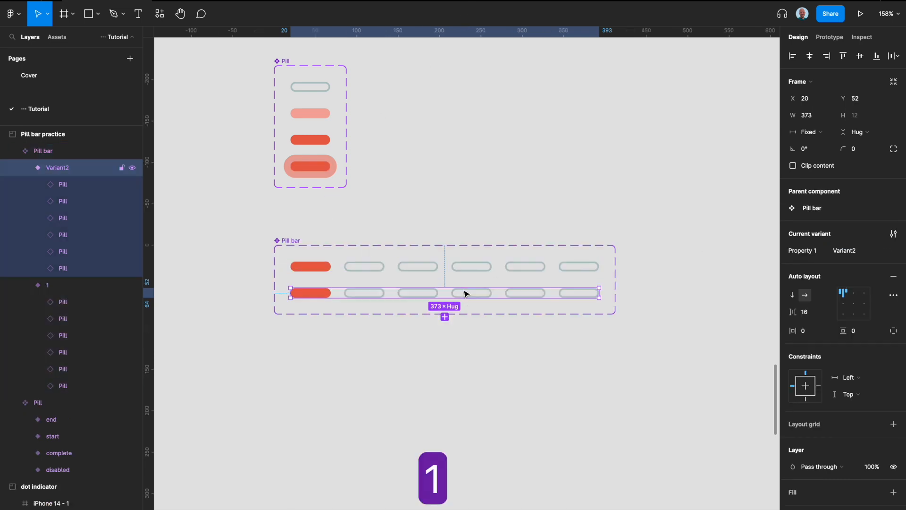
{"action": "left_click", "coordinate": [838, 251]}
{"action": "type", "text": "2"}
{"action": "key", "text": "Return"}
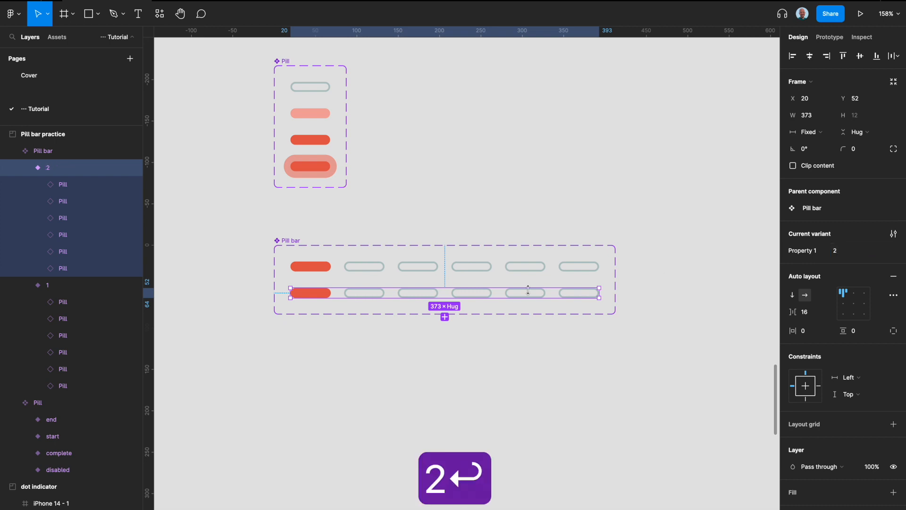
{"action": "key", "text": "BackSpace"}
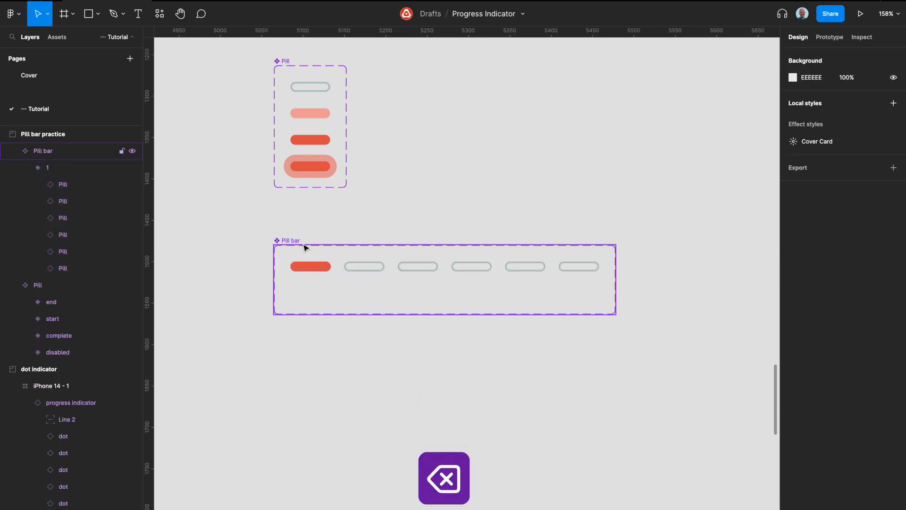
- Create a visibility property named 6 with the value True for the sixth pill in variant 1
{"action": "double_click", "coordinate": [590, 265]}
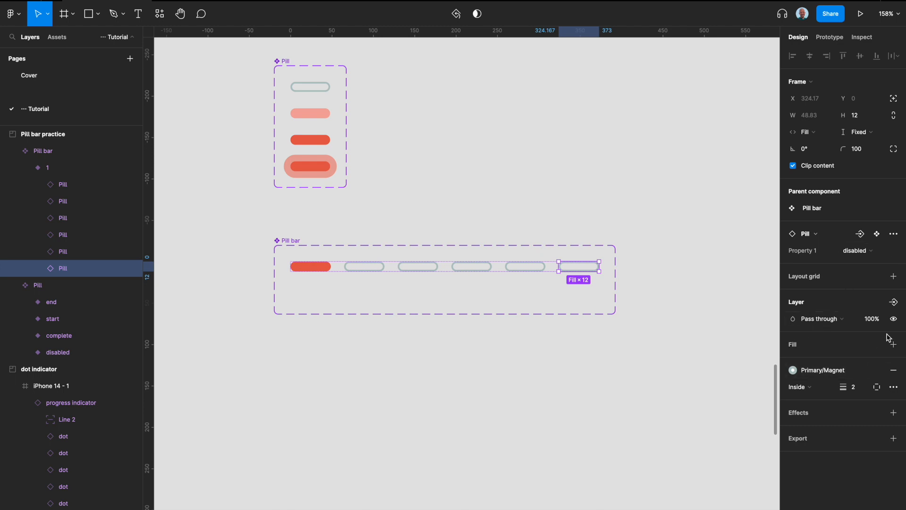
{"action": "left_click", "coordinate": [895, 303]}
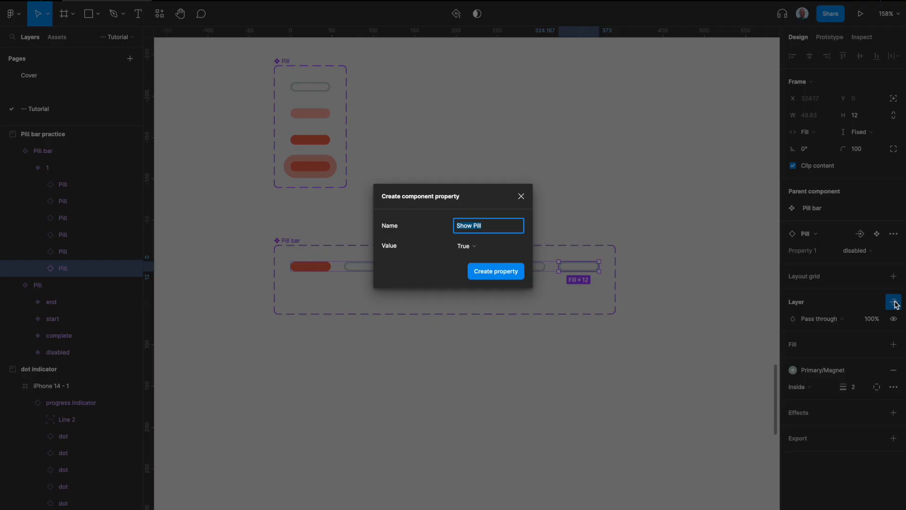
{"action": "type", "text": "6"}
{"action": "key", "text": "Return"}
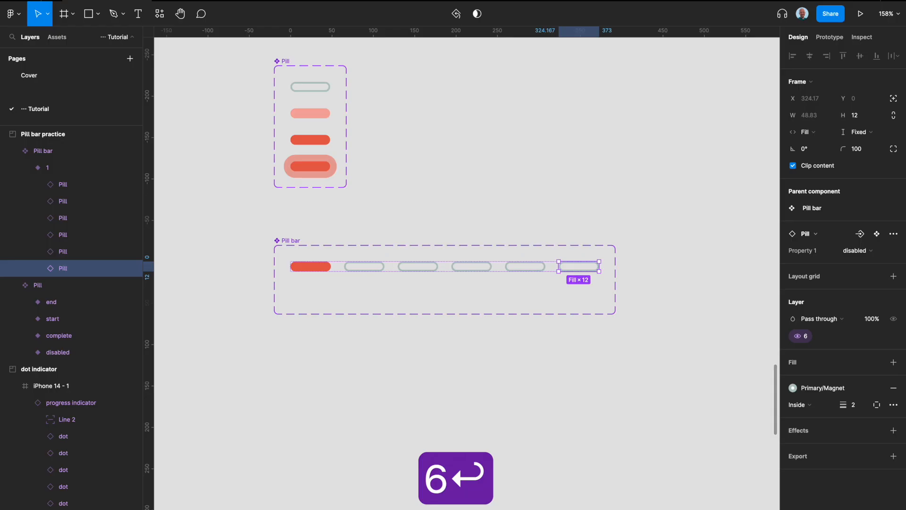
- Create a new visibility property named 5 for the fifth pill in variant 1
{"action": "left_click", "coordinate": [531, 264]}
{"action": "left_click", "coordinate": [892, 303]}
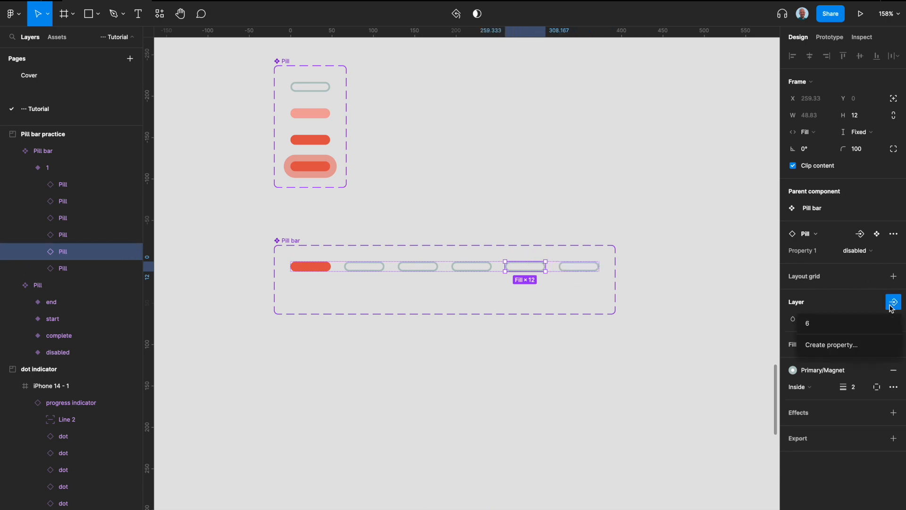
{"action": "left_click", "coordinate": [832, 344]}
{"action": "type", "text": "5"}
{"action": "key", "text": "Return"}
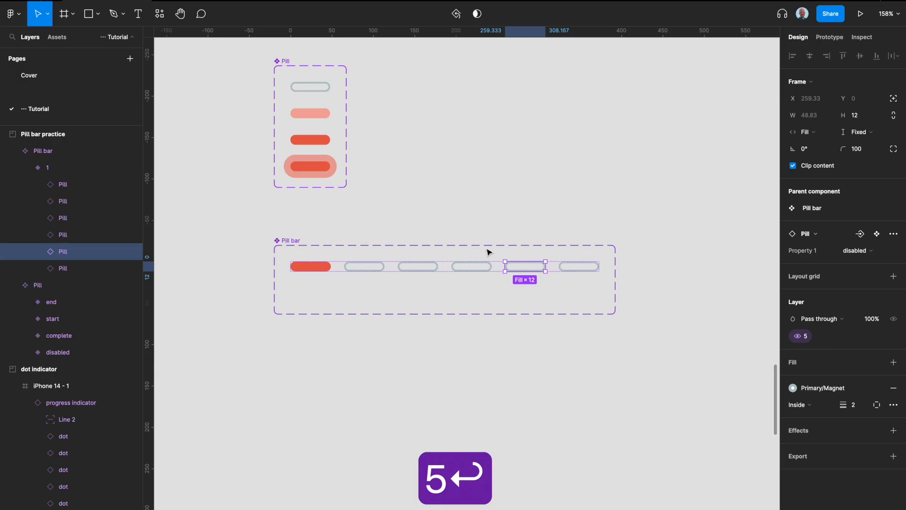
- Create a visibility property named 4 with the value True for the fourth pill in variant 1
{"action": "left_click", "coordinate": [465, 267]}
{"action": "left_click", "coordinate": [893, 302]}
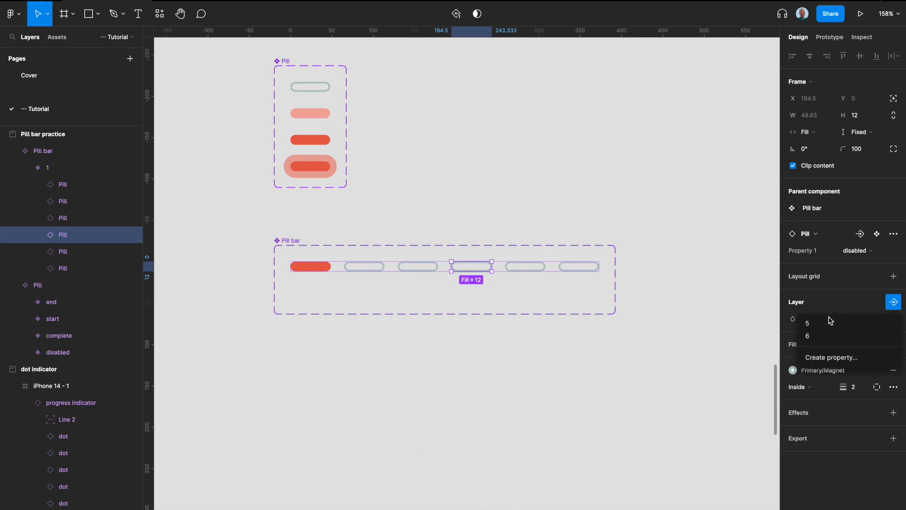
{"action": "left_click", "coordinate": [832, 357]}
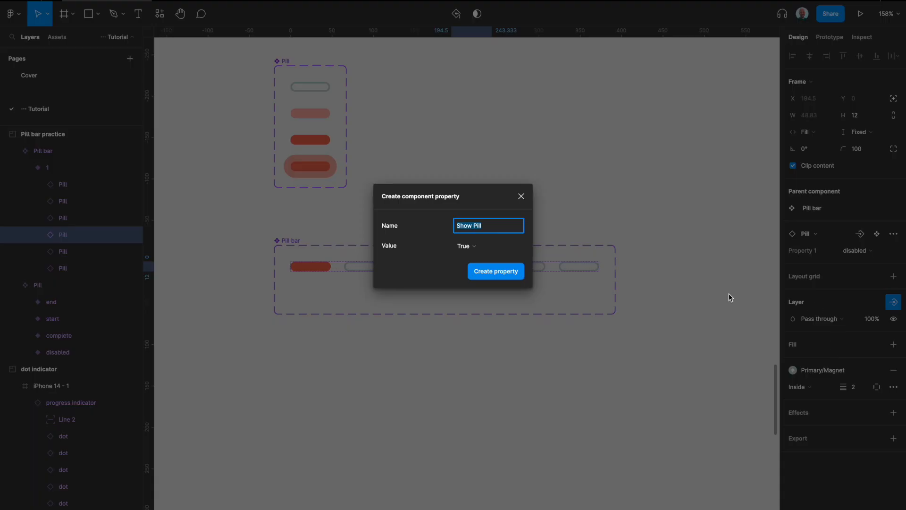
{"action": "type", "text": "4"}
{"action": "key", "text": "Return"}
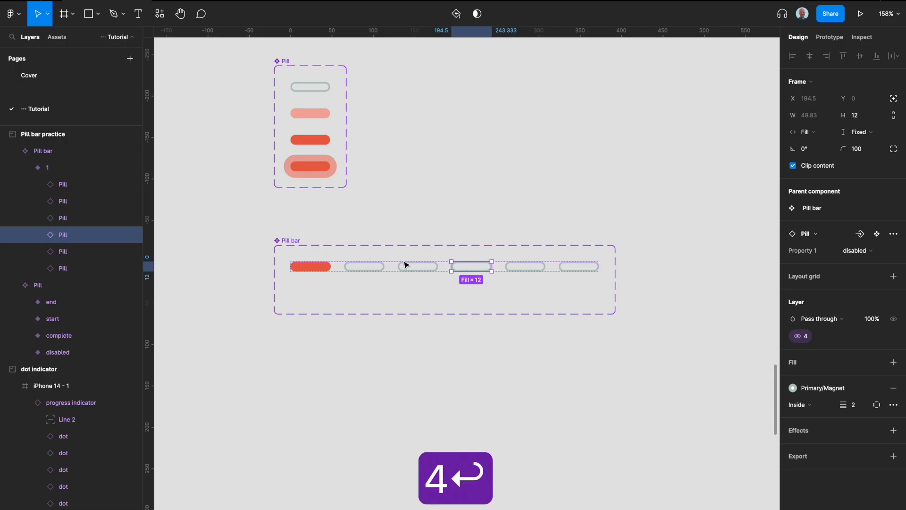
- Create a new visibility property named 3 for the third pill in variant 1
{"action": "left_click", "coordinate": [405, 264]}
{"action": "left_click", "coordinate": [892, 302]}
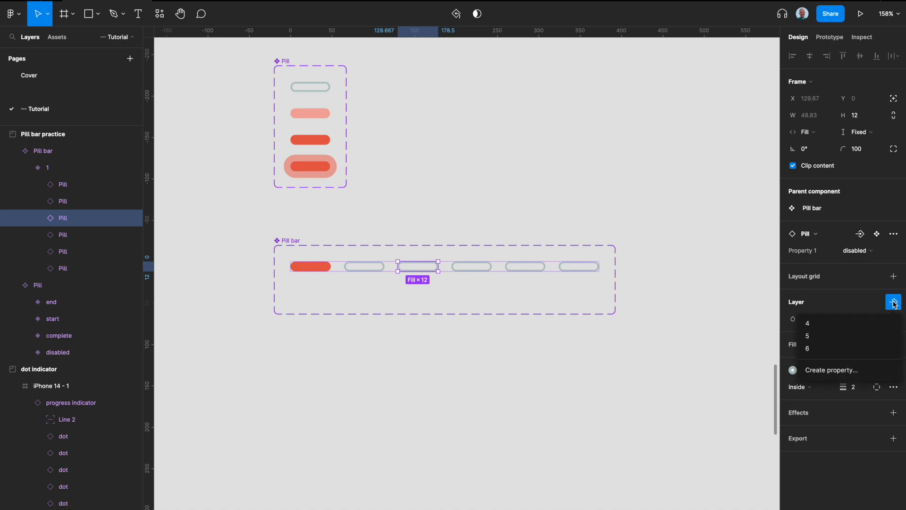
{"action": "left_click", "coordinate": [834, 370]}
{"action": "type", "text": "3"}
{"action": "key", "text": "Return"}
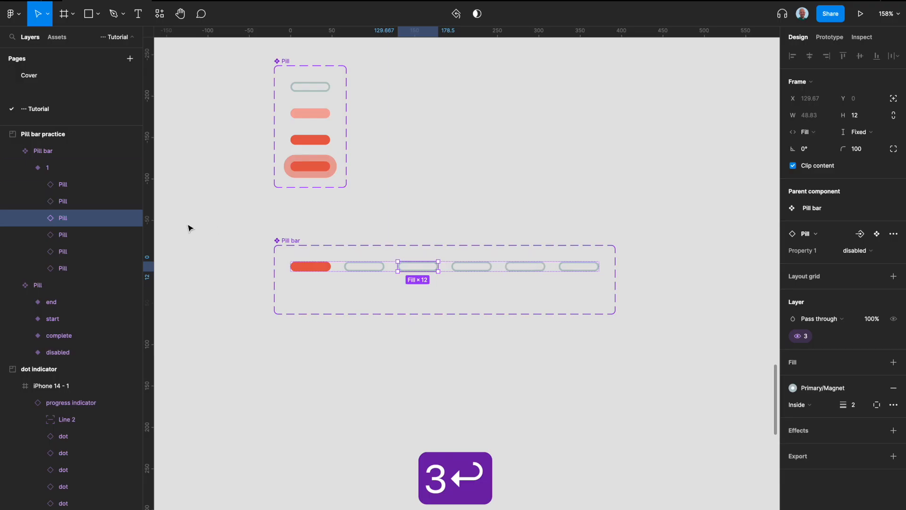
- Create a visibility property named 2 with the value True for the second pill in variant 1
{"action": "left_click", "coordinate": [366, 266]}
{"action": "left_click", "coordinate": [892, 303]}
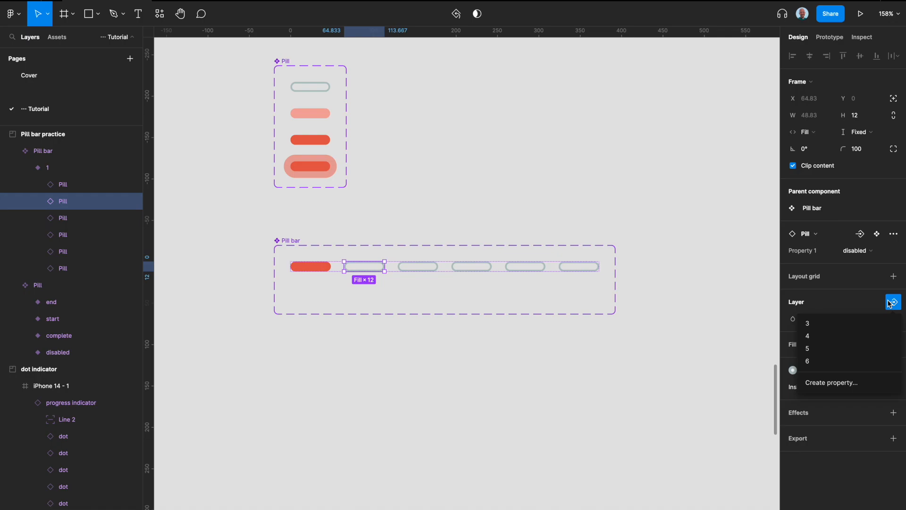
{"action": "left_click", "coordinate": [826, 382]}
{"action": "type", "text": "3"}
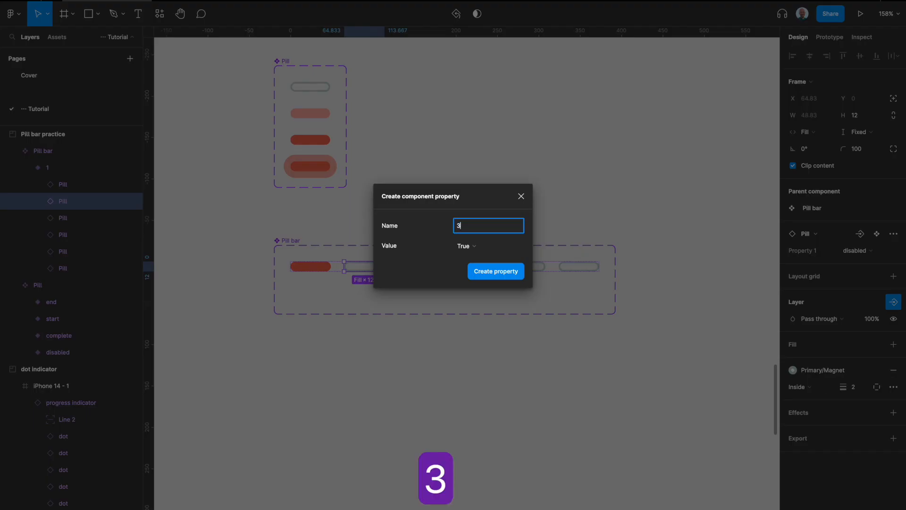
{"action": "key", "text": "BackSpace"}
{"action": "type", "text": "2"}
{"action": "key", "text": "Return"}
{"action": "left_click", "coordinate": [649, 430]}
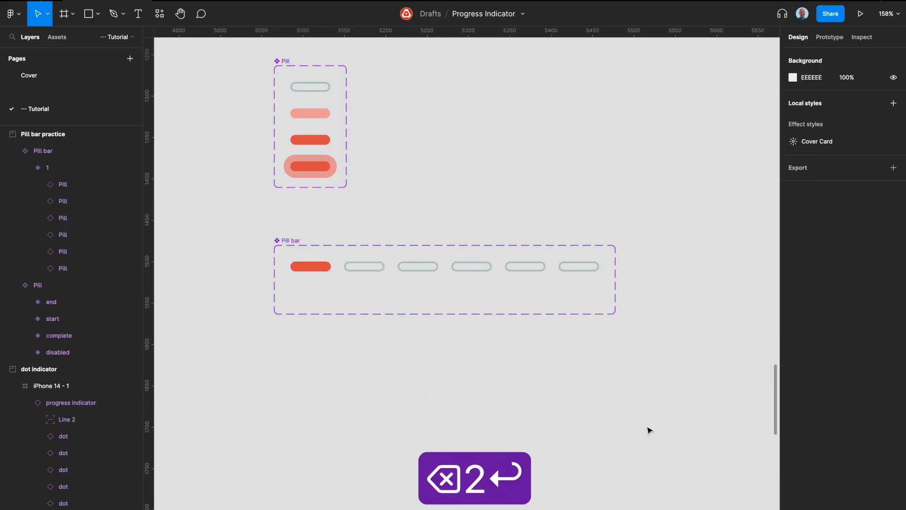
- Place a test instance of the Pill bar below the component set and switch off its properties 6 and 5
{"action": "left_click", "coordinate": [420, 273]}
{"action": "left_click_drag", "start_coordinate": [428, 270], "coordinate": [425, 364]}
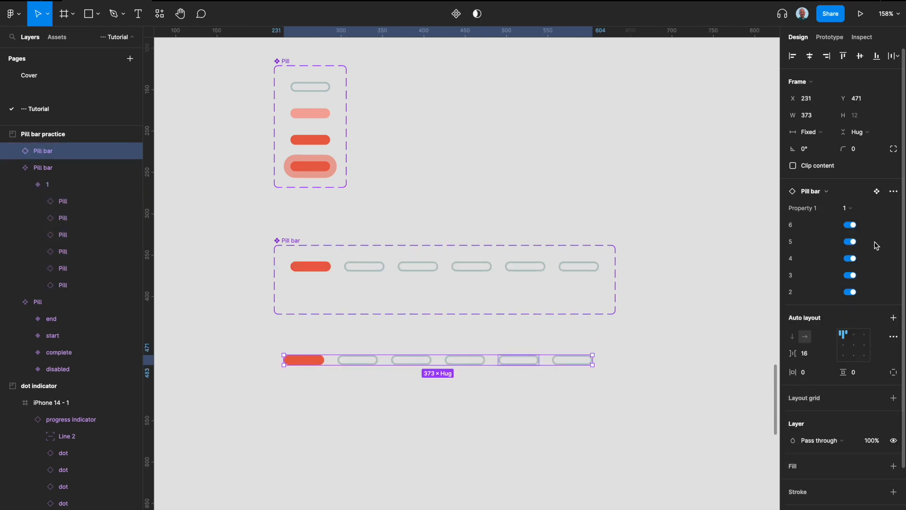
{"action": "left_click", "coordinate": [851, 226]}
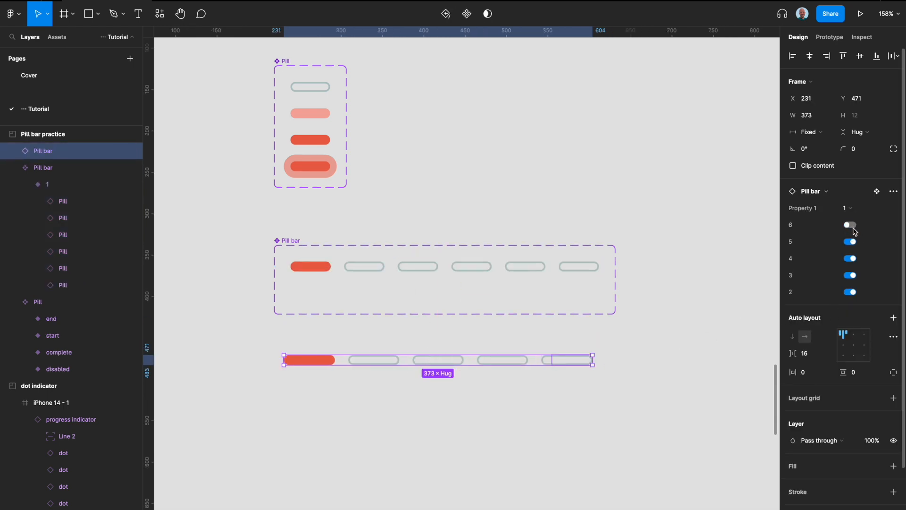
{"action": "left_click", "coordinate": [850, 241]}
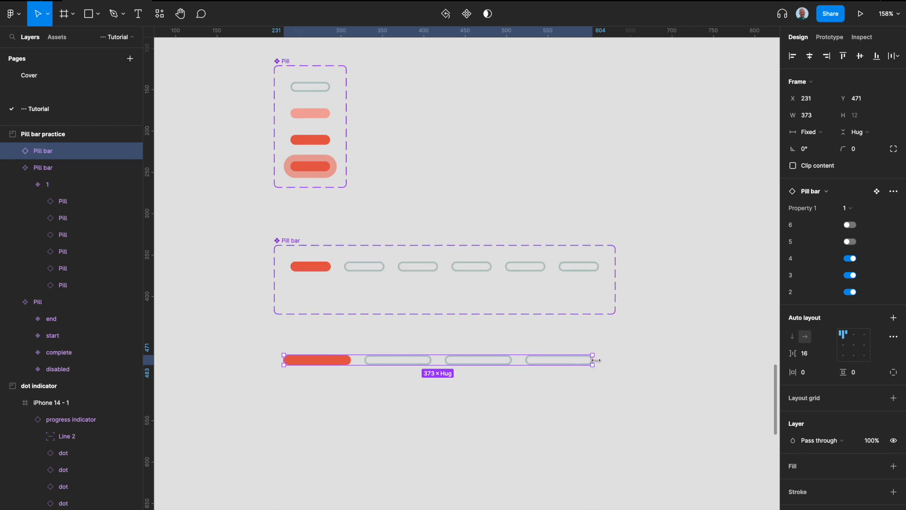
- Widen the Pill bar test instance to 431 and set the spacing between its pills to 32
{"action": "left_click_drag", "start_coordinate": [596, 360], "coordinate": [641, 360]}
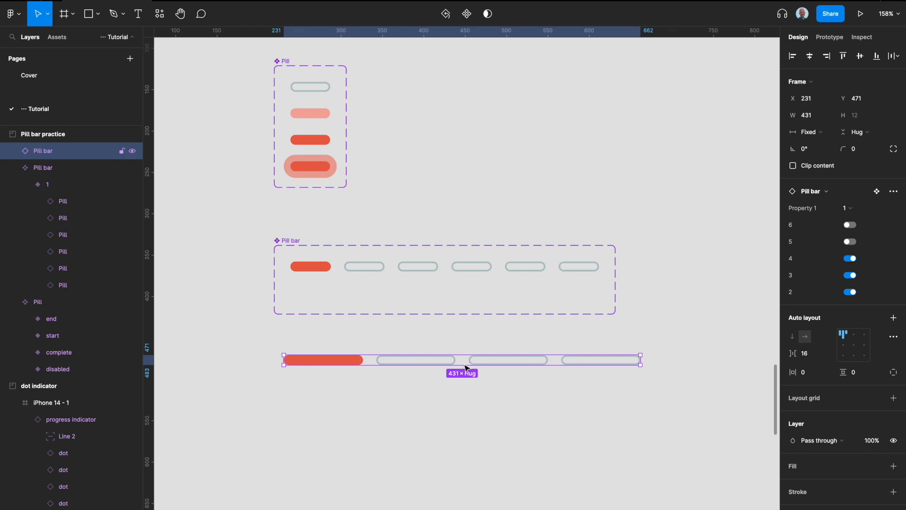
{"action": "left_click", "coordinate": [810, 355]}
{"action": "type", "text": "32"}
{"action": "key", "text": "Return"}
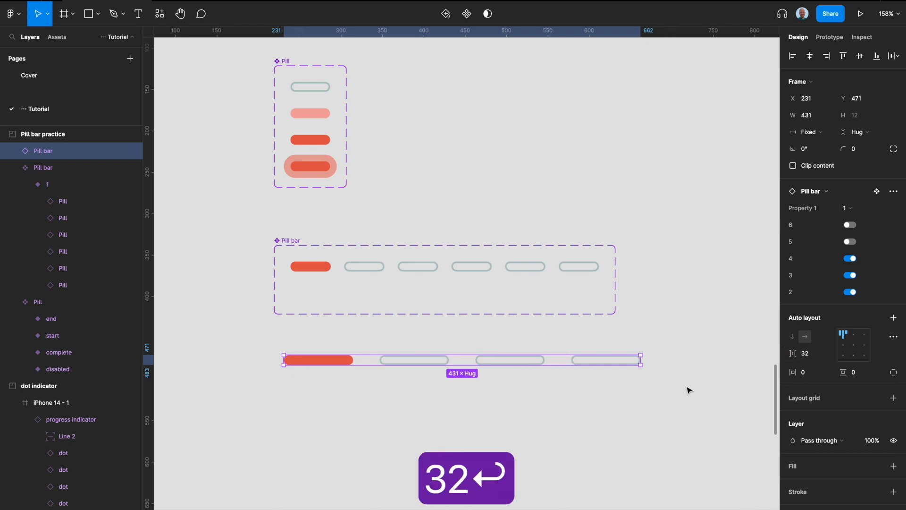
- Set the spacing between the pills of the test instance to 48
{"action": "left_click", "coordinate": [812, 360]}
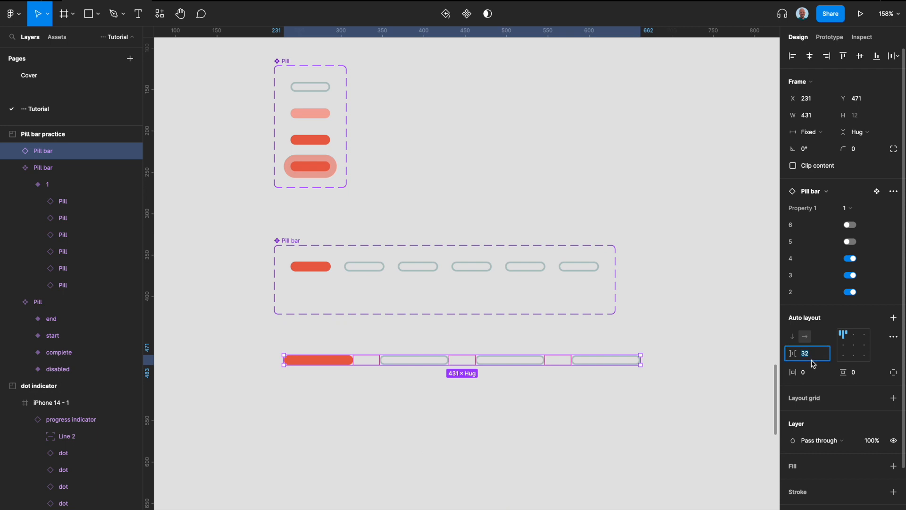
{"action": "type", "text": "48"}
{"action": "key", "text": "Return"}
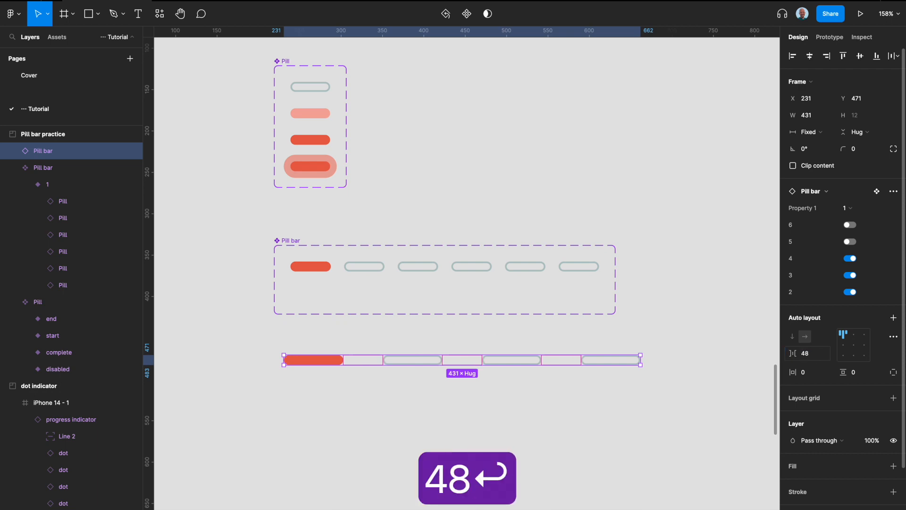
{"action": "left_click", "coordinate": [634, 408]}
- Narrow the test instance to a width of 262 and delete it from the canvas
{"action": "left_click", "coordinate": [313, 361]}
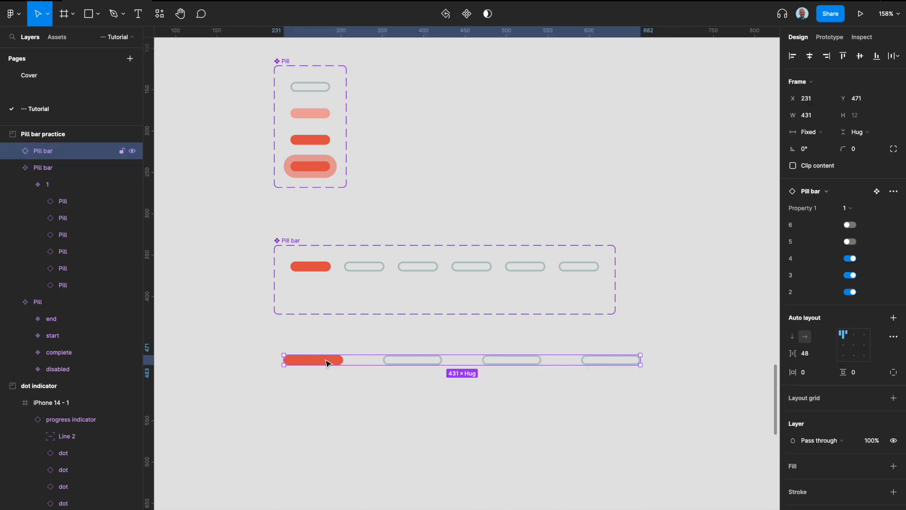
{"action": "left_click_drag", "start_coordinate": [641, 360], "coordinate": [500, 361]}
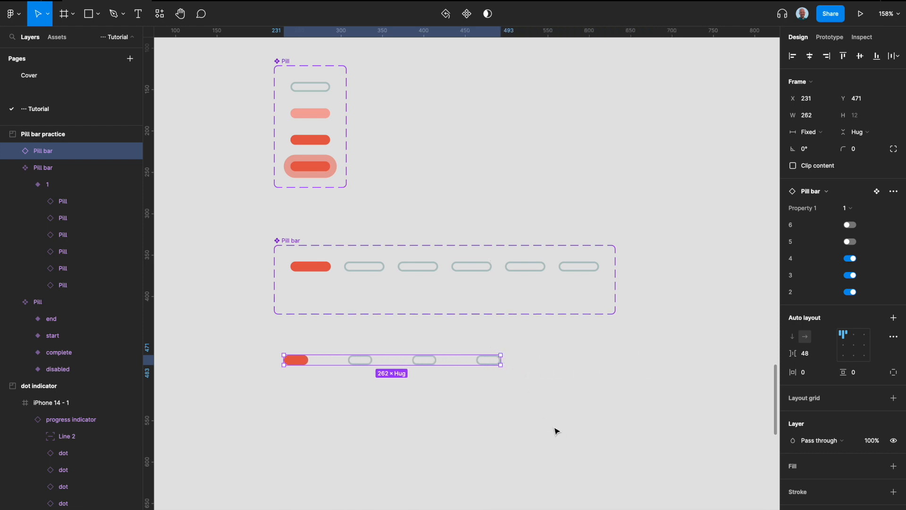
{"action": "key", "text": "BackSpace"}
- Duplicate variant 1 just below itself inside the Pill bar component set as a second variant
{"action": "left_click", "coordinate": [480, 263]}
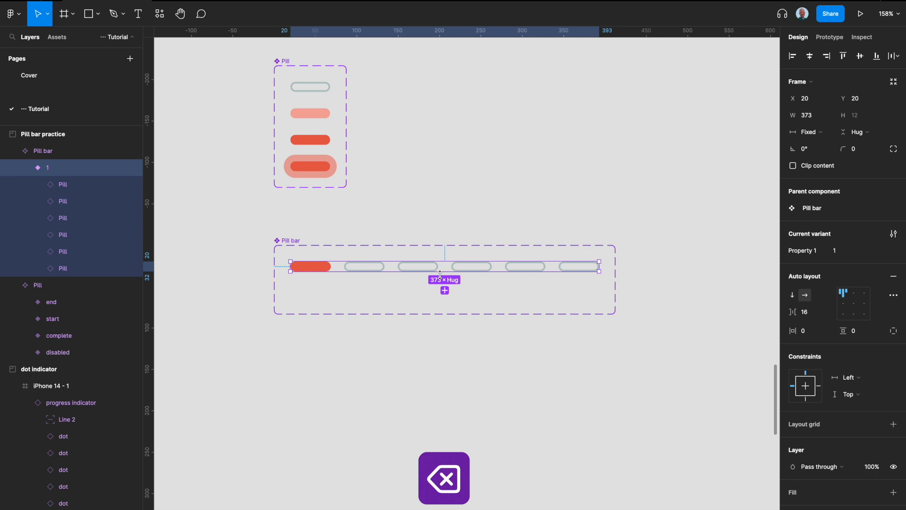
{"action": "left_click", "coordinate": [453, 298]}
{"action": "left_click_drag", "start_coordinate": [490, 278], "coordinate": [481, 293]}
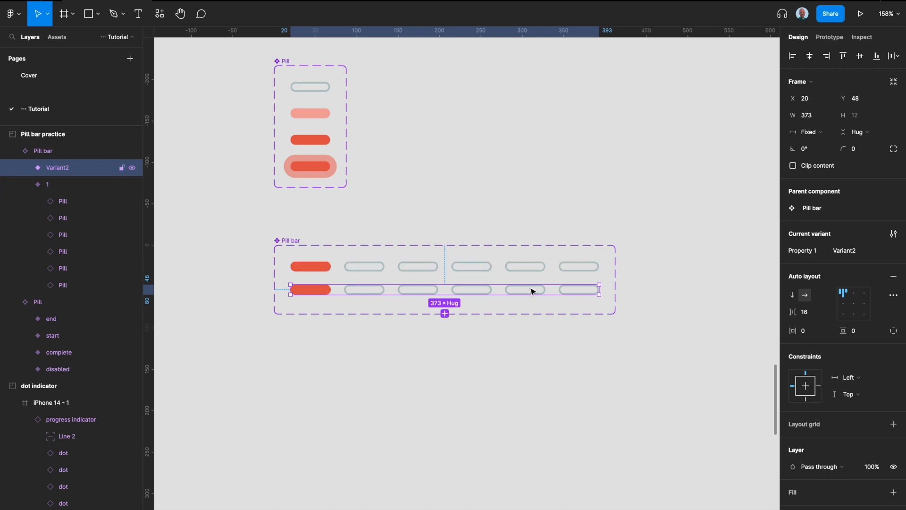
- Place an instance of the second Pill bar variant below the set to check its properties, and delete it
{"action": "left_click_drag", "start_coordinate": [531, 292], "coordinate": [522, 352]}
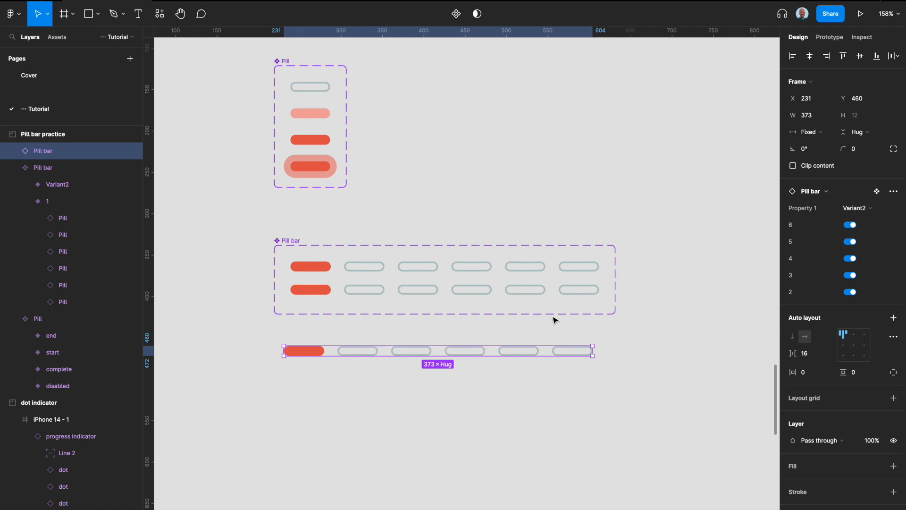
{"action": "key", "text": "BackSpace"}
{"action": "left_click", "coordinate": [480, 290]}
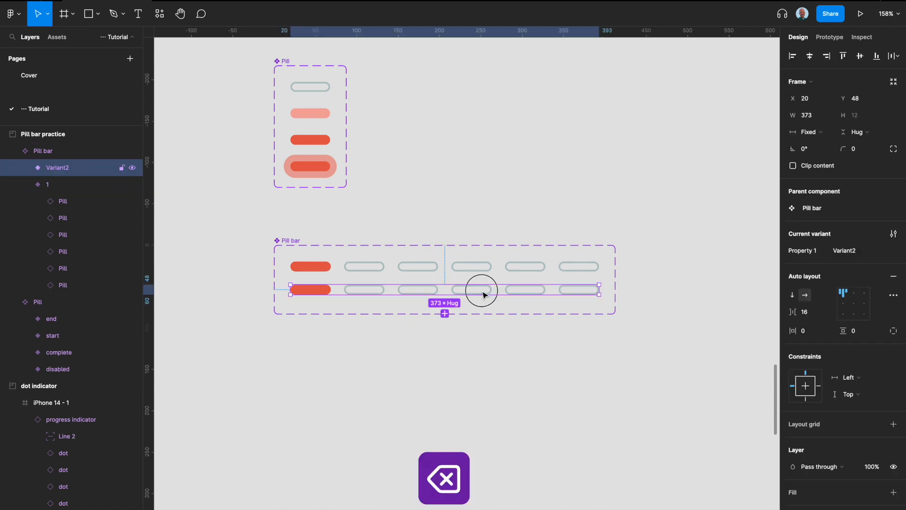
- Name the duplicated Pill bar variant 2 and set its second pill to the start state
{"action": "left_click", "coordinate": [843, 254]}
{"action": "key", "text": "Return"}
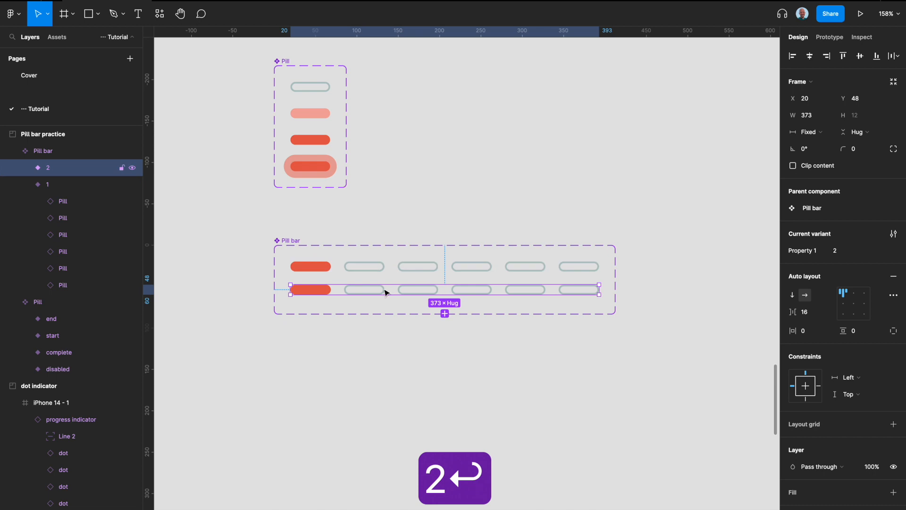
{"action": "left_click", "coordinate": [359, 291]}
{"action": "left_click", "coordinate": [842, 250]}
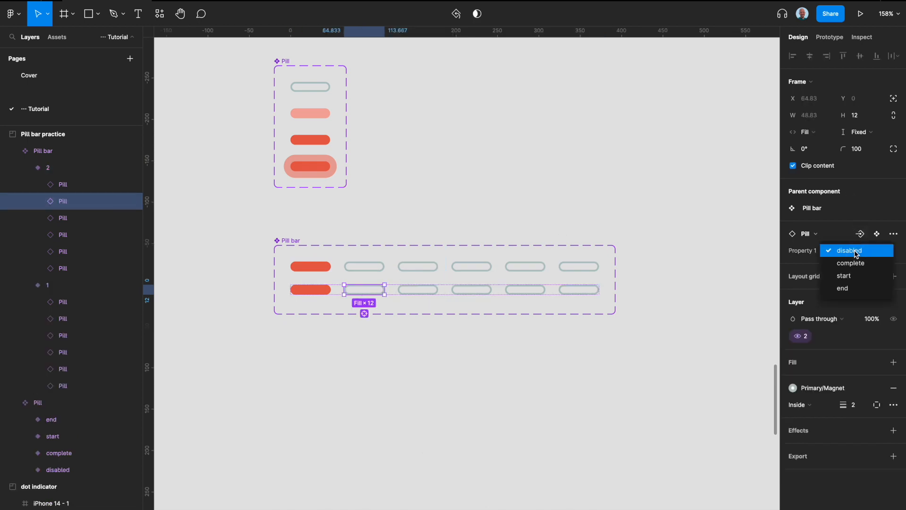
{"action": "left_click", "coordinate": [844, 276]}
- Set the first pill of Pill bar variant 2 to the complete state
{"action": "left_click", "coordinate": [309, 289]}
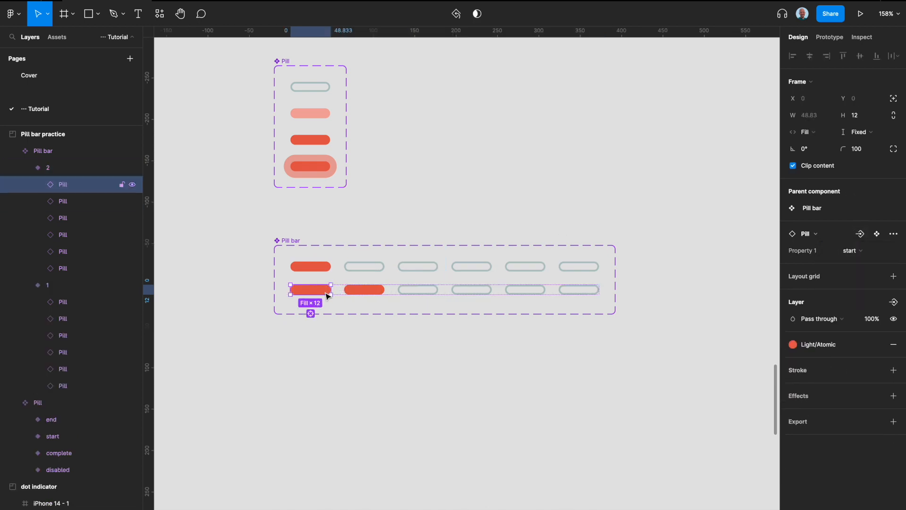
{"action": "left_click", "coordinate": [852, 250]}
{"action": "left_click", "coordinate": [850, 239]}
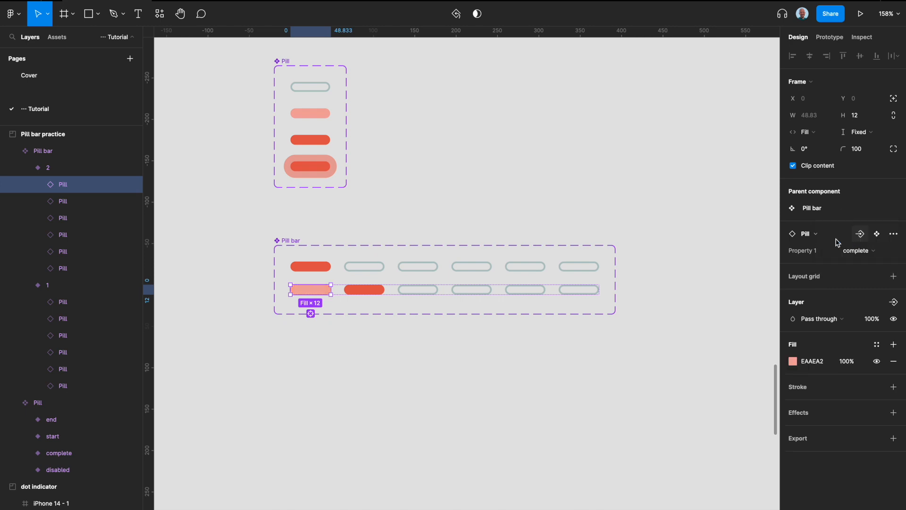
{"action": "left_click", "coordinate": [433, 354]}
- Add a copy of Pill bar variant 2 to the set and name it 3
{"action": "left_click", "coordinate": [364, 290]}
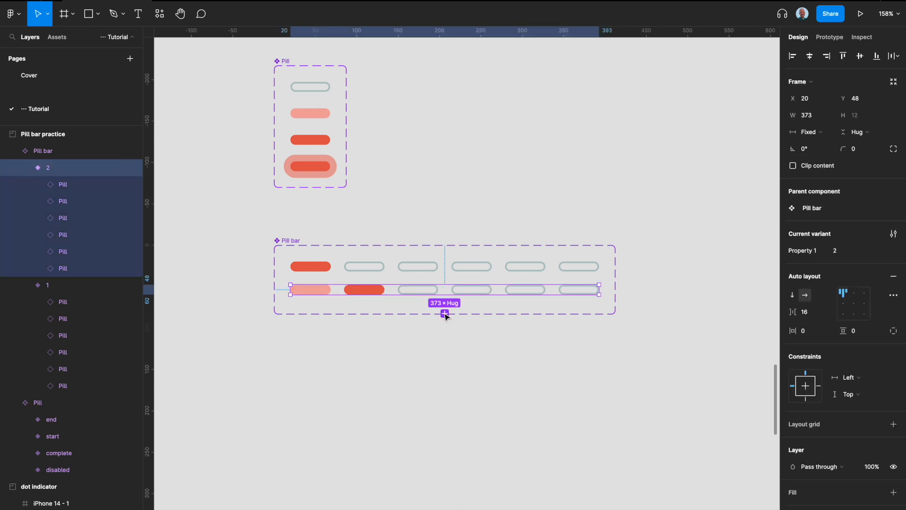
{"action": "left_click", "coordinate": [444, 314]}
{"action": "type", "text": "3"}
{"action": "key", "text": "Return"}
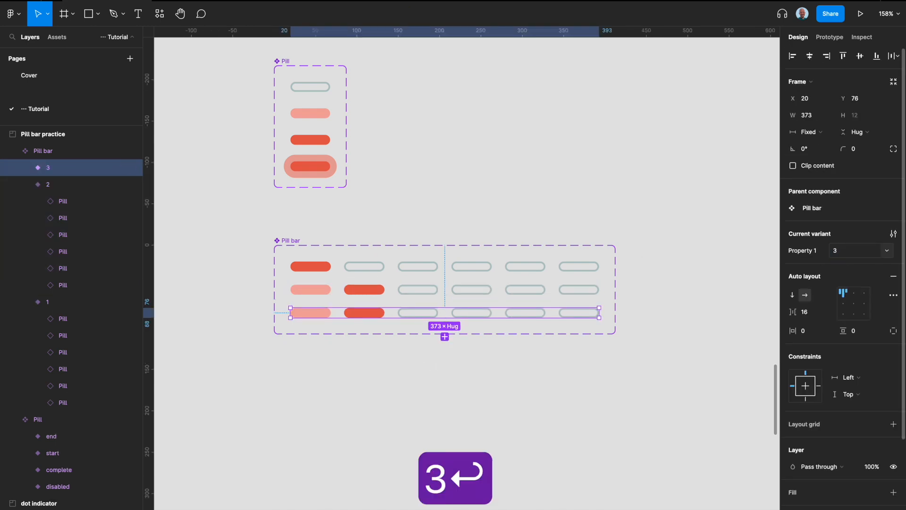
- In Pill bar variant 3, set the third pill to start and the second pill to complete
{"action": "left_click", "coordinate": [422, 313]}
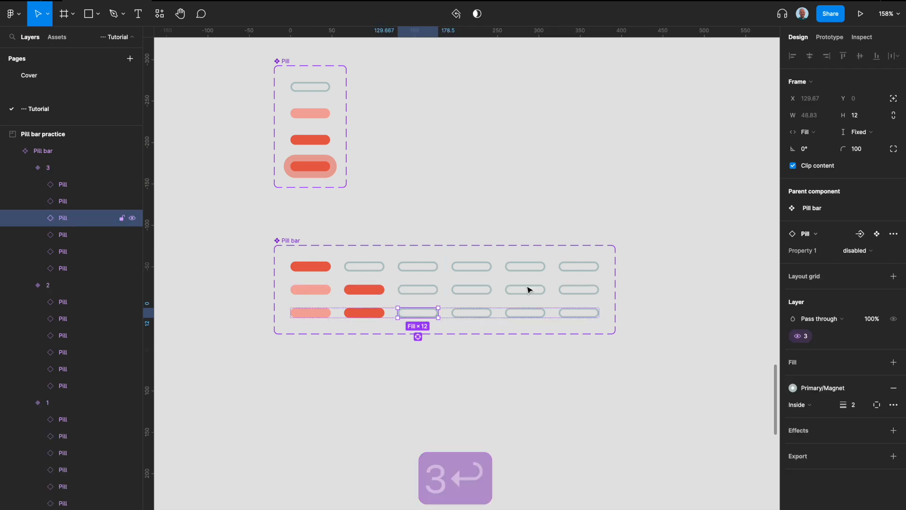
{"action": "left_click", "coordinate": [870, 254]}
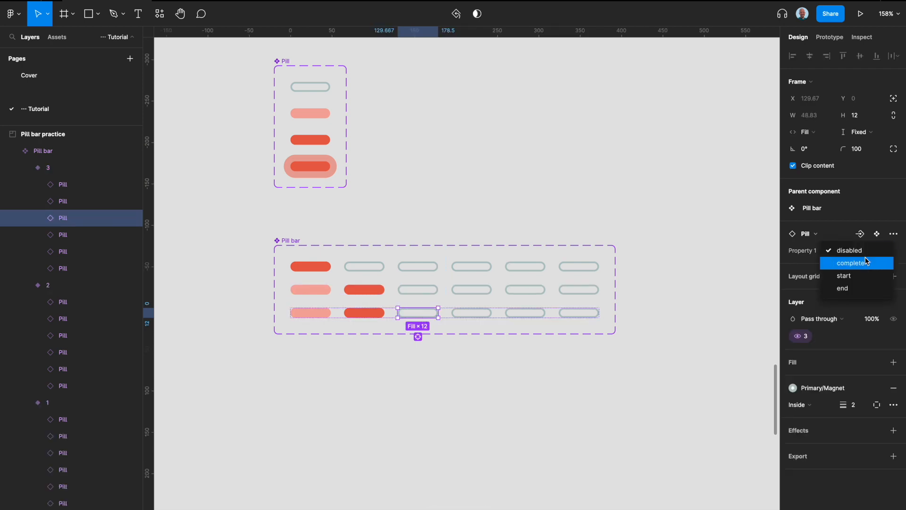
{"action": "left_click", "coordinate": [857, 273]}
{"action": "left_click", "coordinate": [378, 317]}
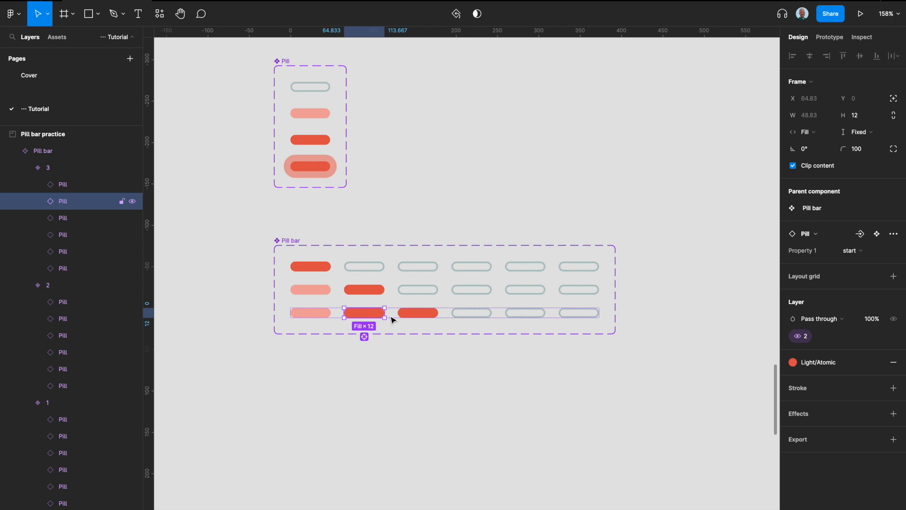
{"action": "left_click", "coordinate": [857, 251]}
{"action": "left_click", "coordinate": [866, 238]}
{"action": "left_click", "coordinate": [622, 362]}
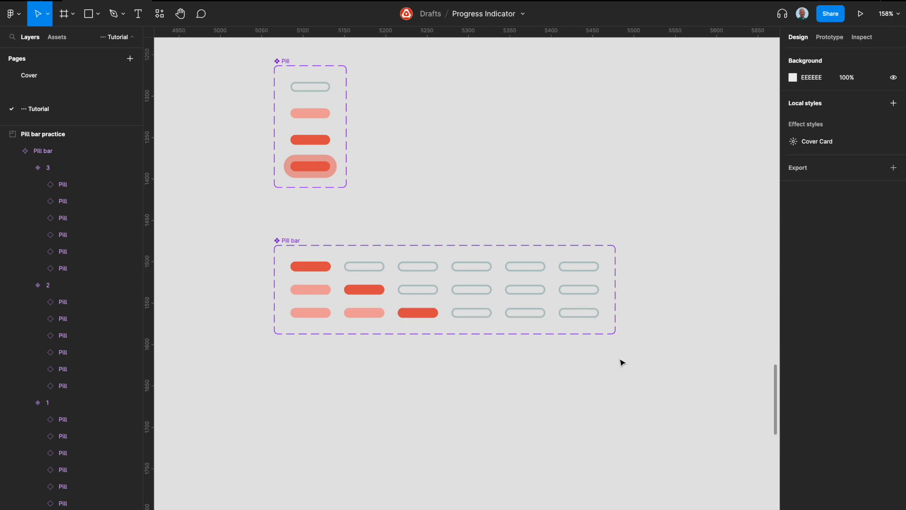
- Add a copy of Pill bar variant 3 to the set and name it 4
{"action": "left_click", "coordinate": [486, 312]}
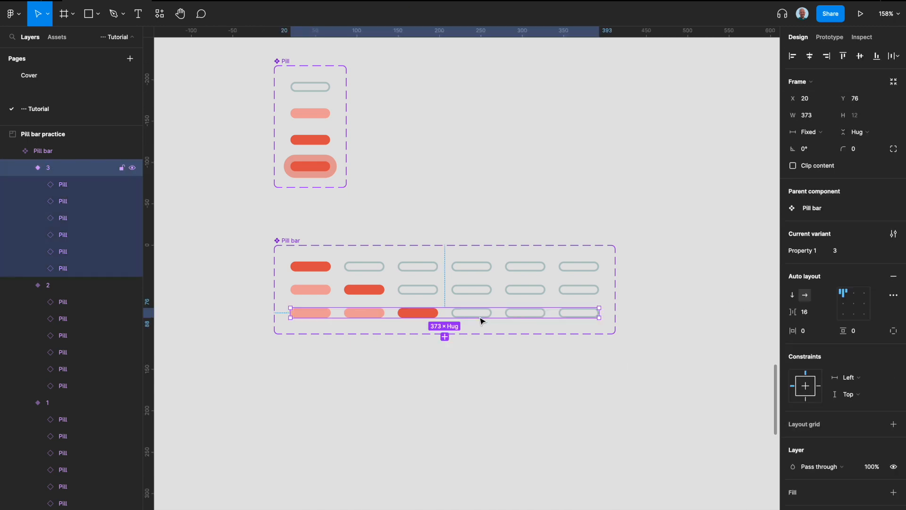
{"action": "left_click", "coordinate": [444, 336]}
{"action": "type", "text": "4"}
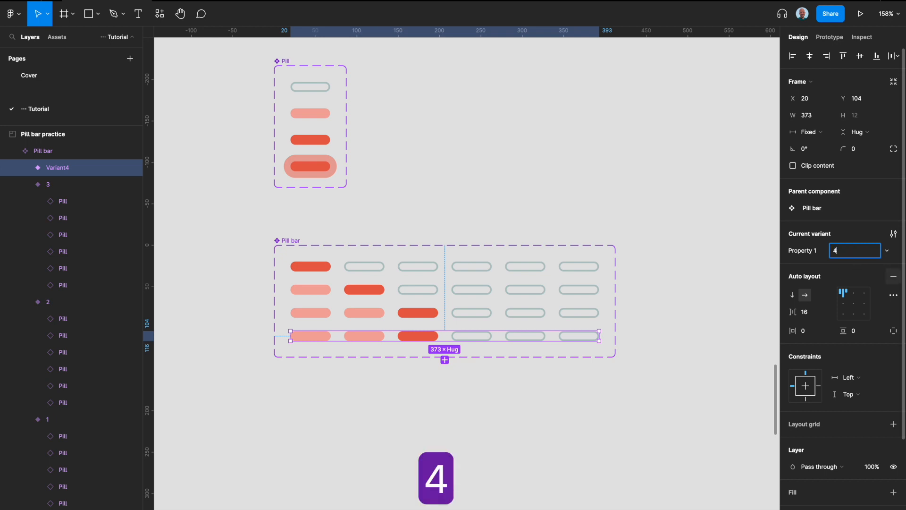
{"action": "key", "text": "Return"}
- In Pill bar variant 4, set the fourth pill to start and the third pill to complete
{"action": "double_click", "coordinate": [483, 339]}
{"action": "left_click", "coordinate": [871, 255]}
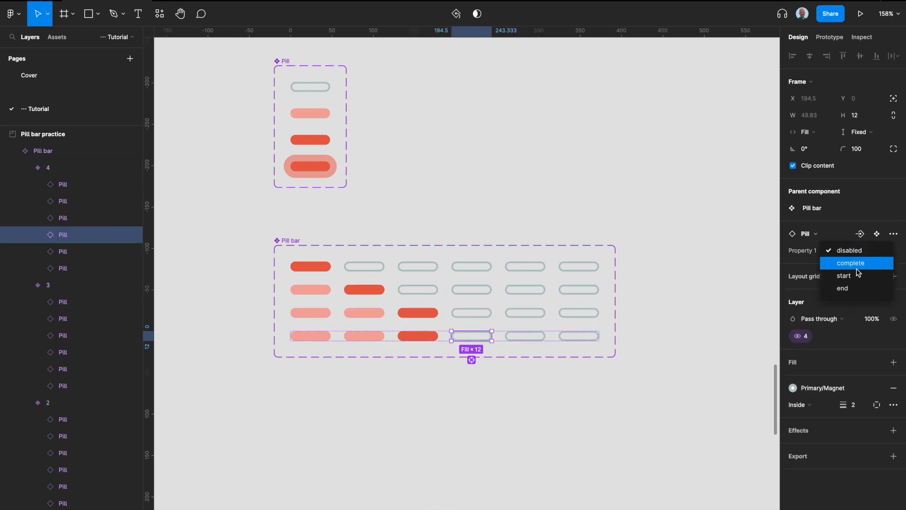
{"action": "left_click", "coordinate": [858, 276]}
{"action": "key", "text": "shift+Tab"}
{"action": "left_click", "coordinate": [871, 254]}
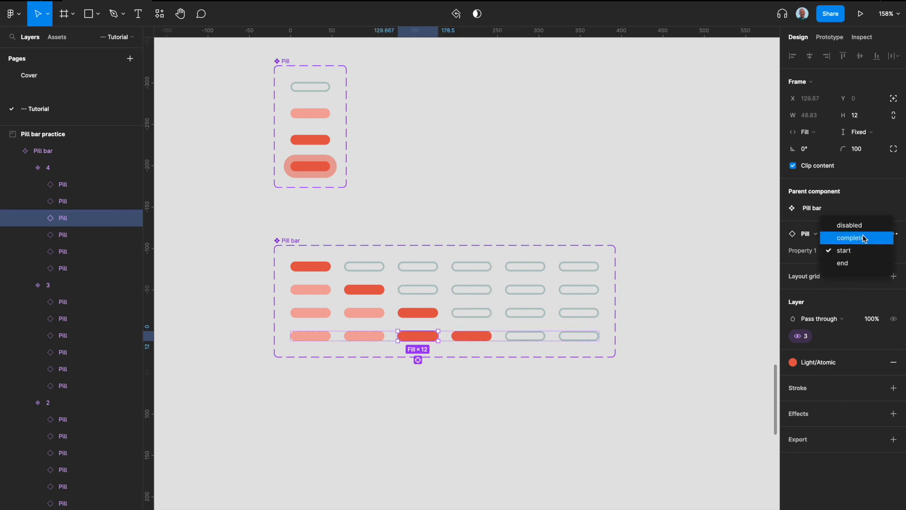
{"action": "left_click", "coordinate": [858, 238]}
{"action": "left_click", "coordinate": [542, 381]}
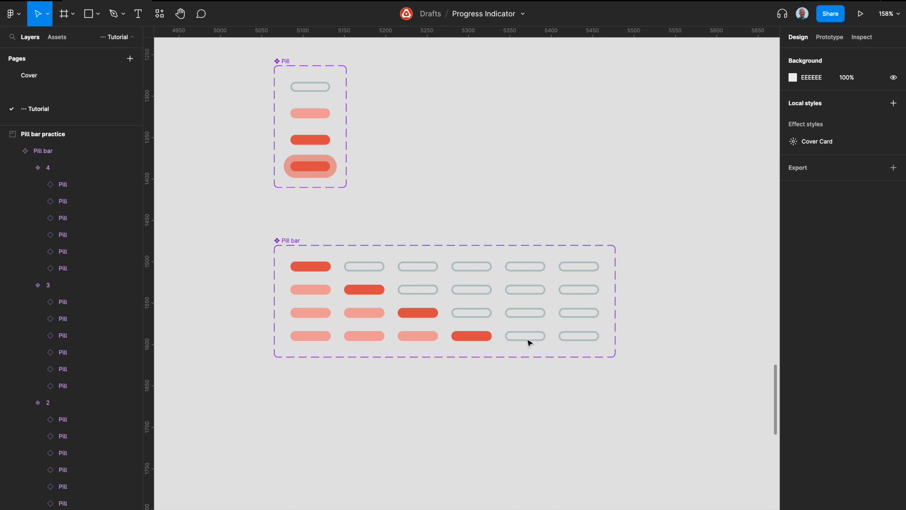
- Add a copy of Pill bar variant 4 to the set and name it 5
{"action": "left_click", "coordinate": [523, 338]}
{"action": "left_click", "coordinate": [444, 360]}
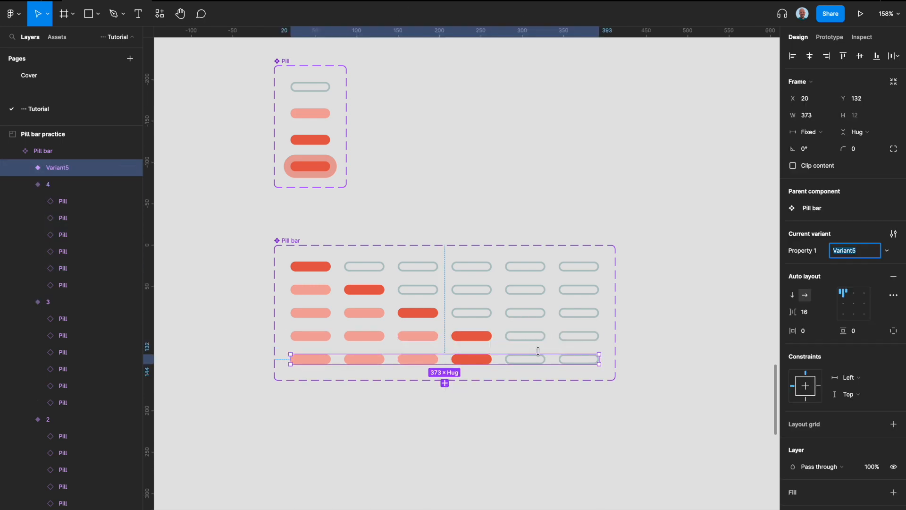
{"action": "type", "text": "5"}
{"action": "key", "text": "Return"}
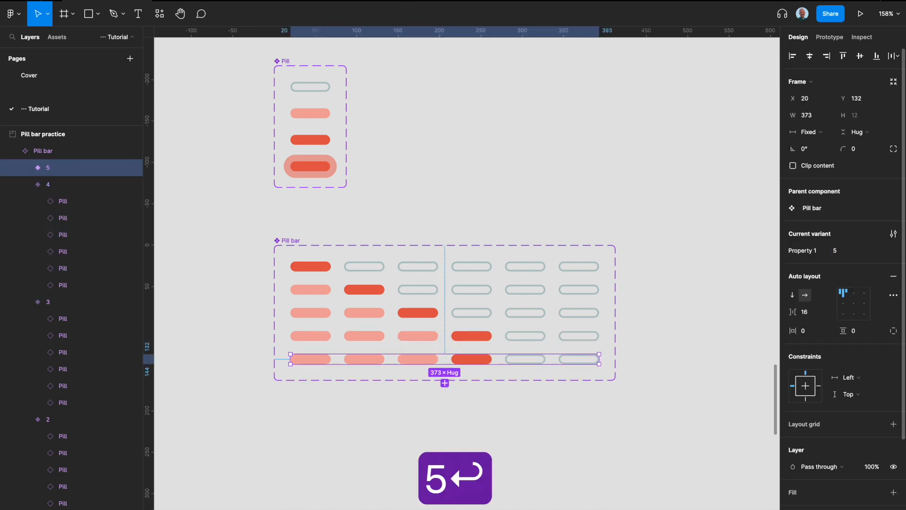
- In Pill bar variant 5, set the fifth pill to start and the fourth pill to complete
{"action": "left_click", "coordinate": [526, 359]}
{"action": "left_click", "coordinate": [858, 251]}
{"action": "left_click", "coordinate": [849, 277]}
{"action": "left_click", "coordinate": [481, 359]}
{"action": "left_click", "coordinate": [862, 251]}
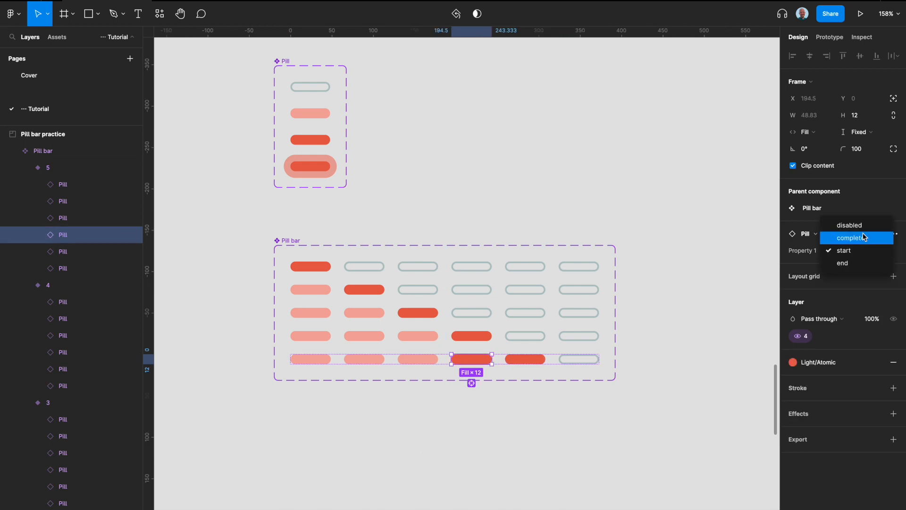
{"action": "left_click", "coordinate": [866, 230]}
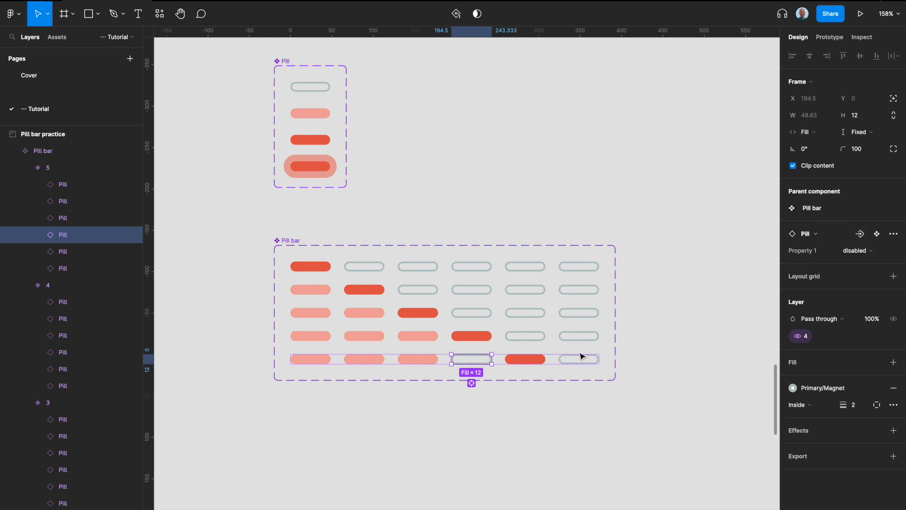
{"action": "left_click", "coordinate": [864, 250]}
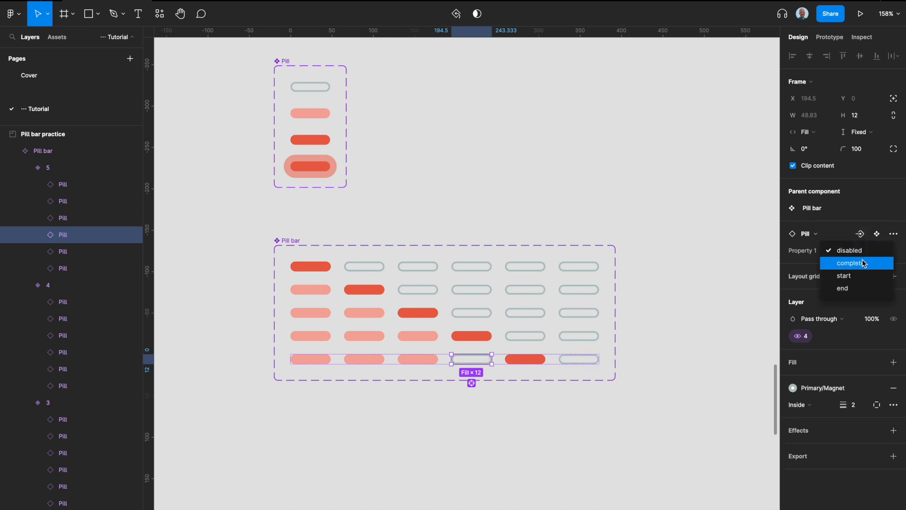
{"action": "left_click", "coordinate": [864, 261]}
{"action": "left_click", "coordinate": [596, 378]}
- Add a copy of Pill bar variant 5 to the set and name it 6
{"action": "left_click", "coordinate": [579, 362]}
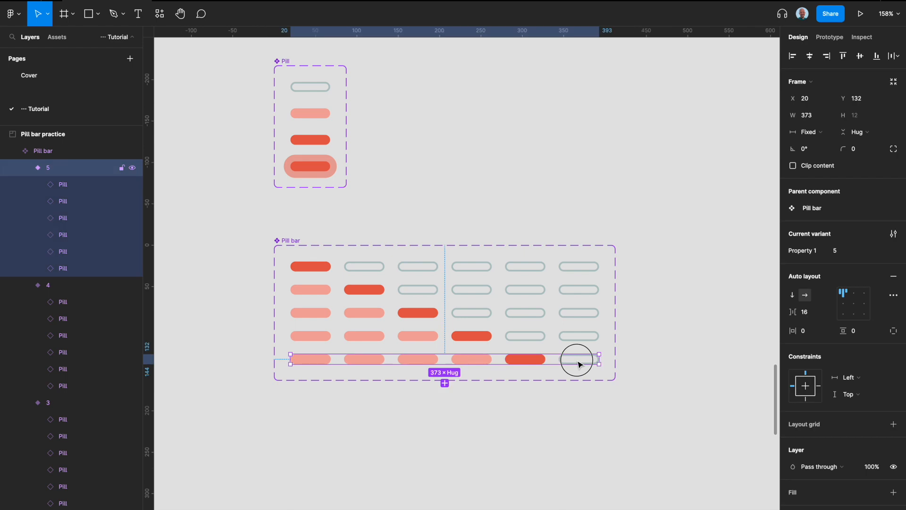
{"action": "left_click", "coordinate": [445, 383]}
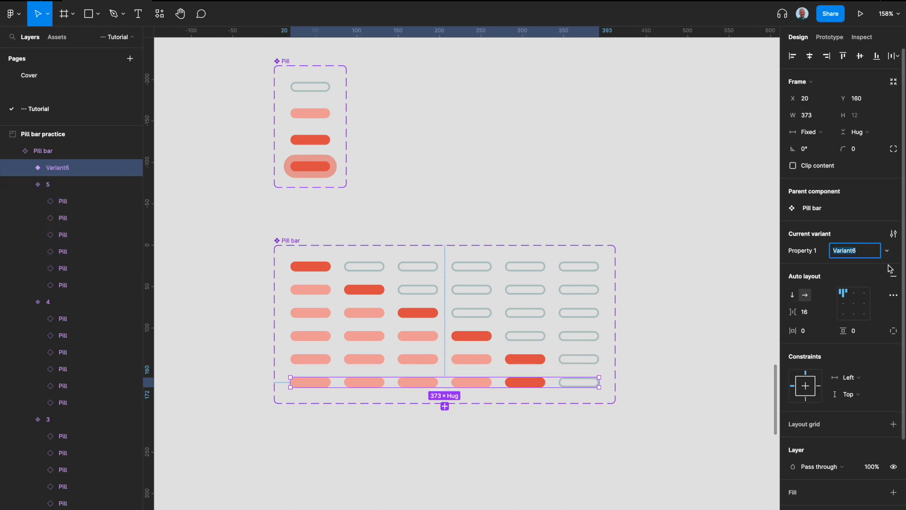
{"action": "type", "text": "6"}
{"action": "key", "text": "Return"}
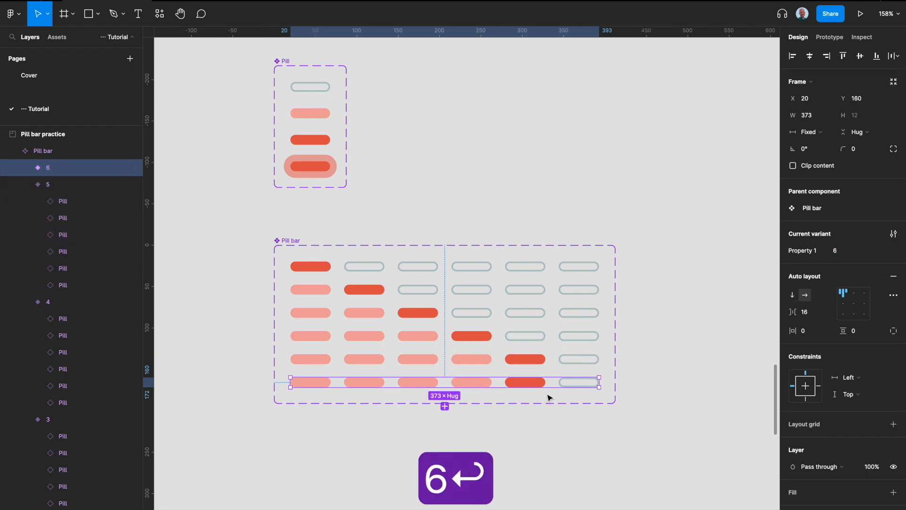
- In Pill bar variant 6, set the sixth pill to start and the fifth pill to complete
{"action": "left_click", "coordinate": [570, 385]}
{"action": "left_click", "coordinate": [857, 250]}
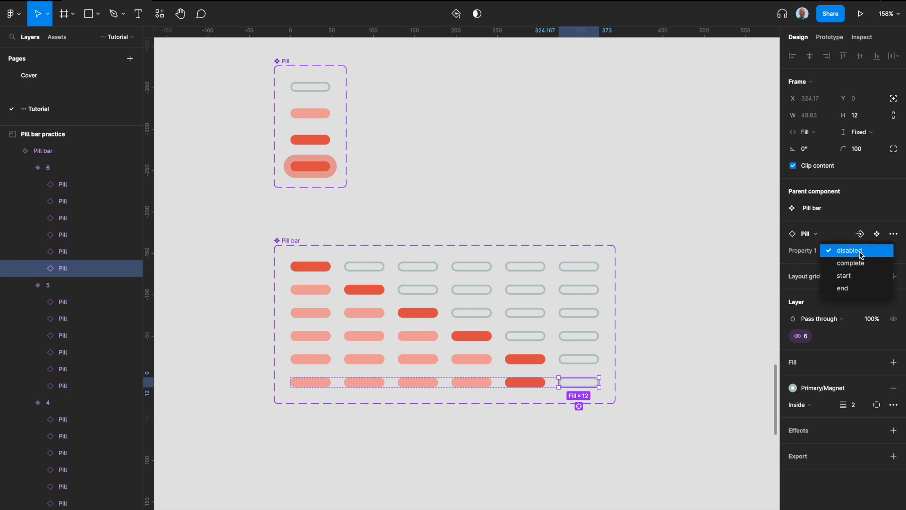
{"action": "left_click", "coordinate": [855, 277]}
{"action": "left_click", "coordinate": [542, 384]}
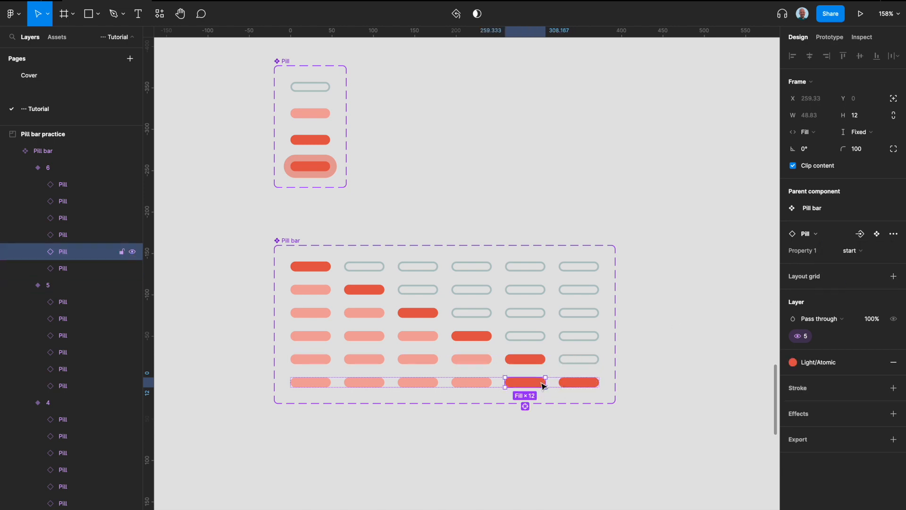
{"action": "left_click", "coordinate": [853, 251]}
{"action": "left_click", "coordinate": [857, 239]}
{"action": "left_click", "coordinate": [743, 273]}
- Create an iPhone 14 frame and place it just below the Pill bar component set
{"action": "scroll", "coordinate": [494, 328], "scroll_direction": "down", "scroll_amount": 3}
{"action": "scroll", "coordinate": [494, 329], "scroll_direction": "down", "scroll_amount": 2}
{"action": "scroll", "coordinate": [494, 329], "scroll_direction": "right", "scroll_amount": 1}
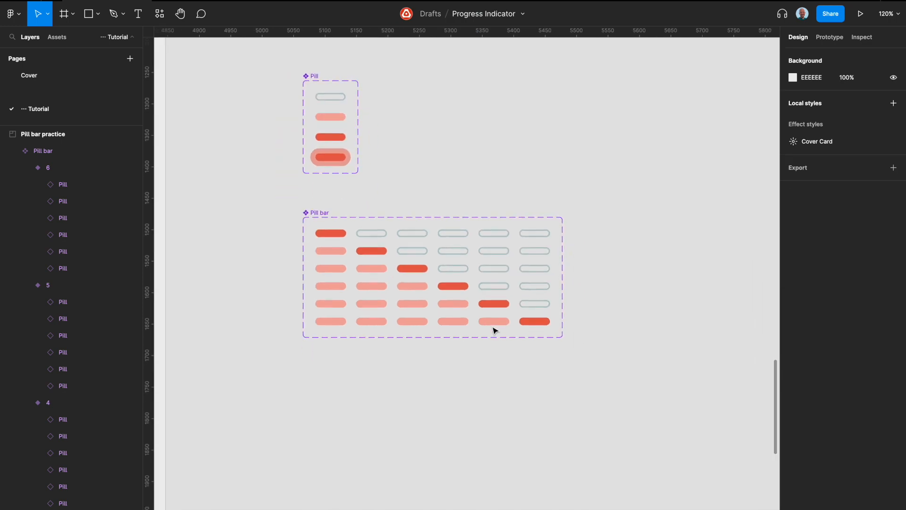
{"action": "scroll", "coordinate": [392, 320], "scroll_direction": "down", "scroll_amount": 3}
{"action": "scroll", "coordinate": [394, 323], "scroll_direction": "down", "scroll_amount": 2}
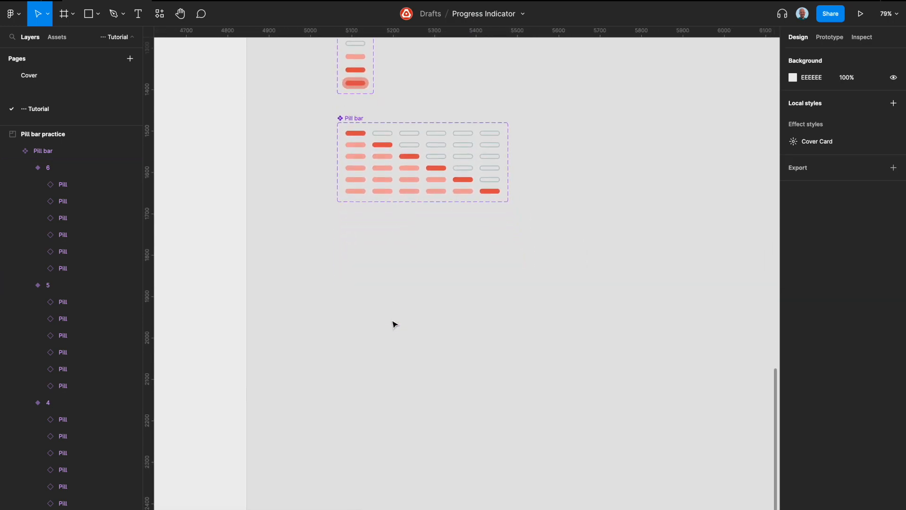
{"action": "key", "text": "a"}
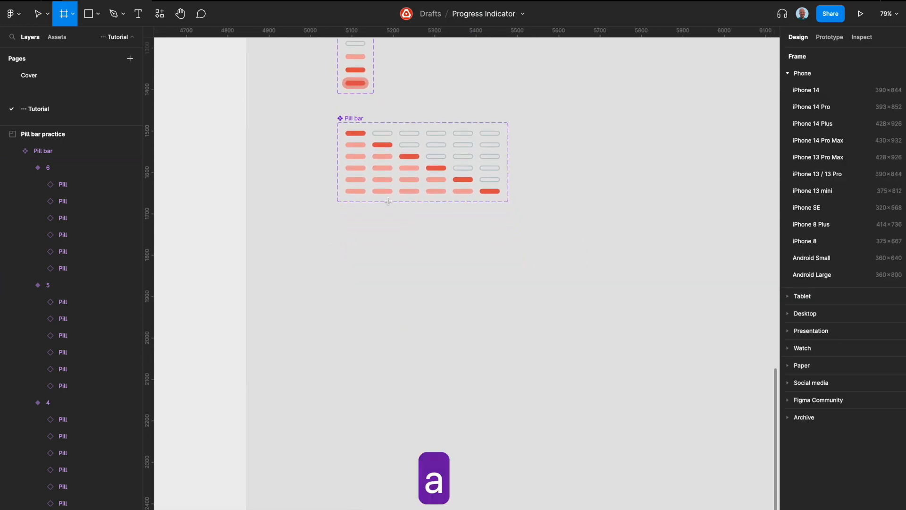
{"action": "left_click", "coordinate": [805, 90]}
{"action": "left_click_drag", "start_coordinate": [666, 151], "coordinate": [314, 246]}
- Place an instance of Pill bar variant 1 in the new iPhone 14 frame, centred horizontally at Y 78
{"action": "scroll", "coordinate": [315, 249], "scroll_direction": "up", "scroll_amount": 3}
{"action": "left_click", "coordinate": [370, 136]}
{"action": "key", "text": "super+c"}
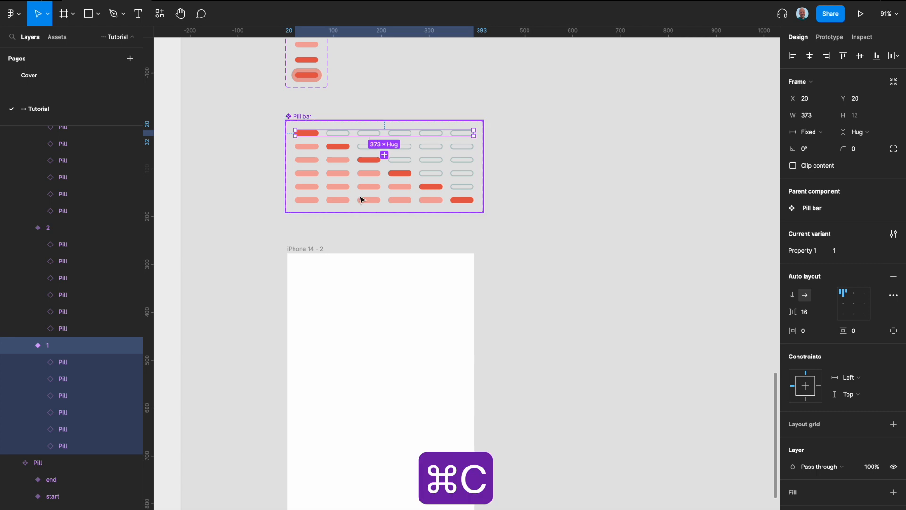
{"action": "left_click", "coordinate": [302, 256]}
{"action": "key", "text": "super+v"}
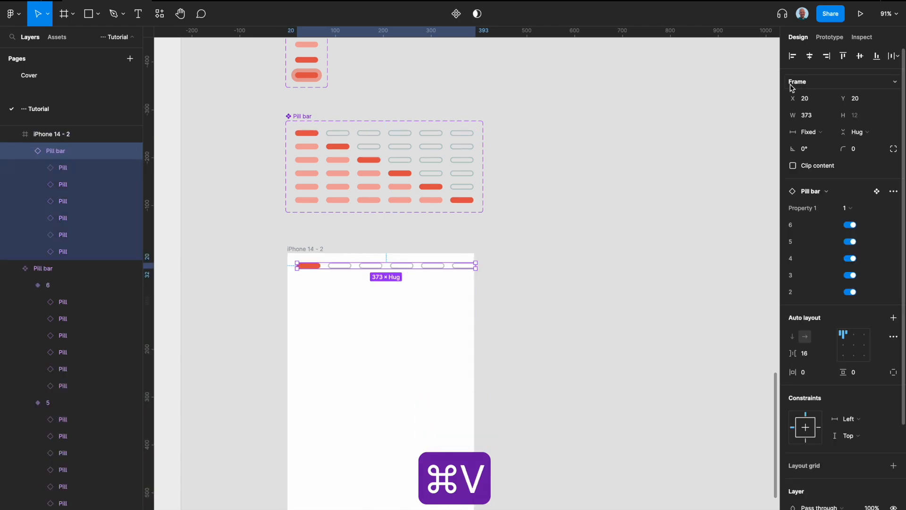
{"action": "left_click", "coordinate": [817, 61]}
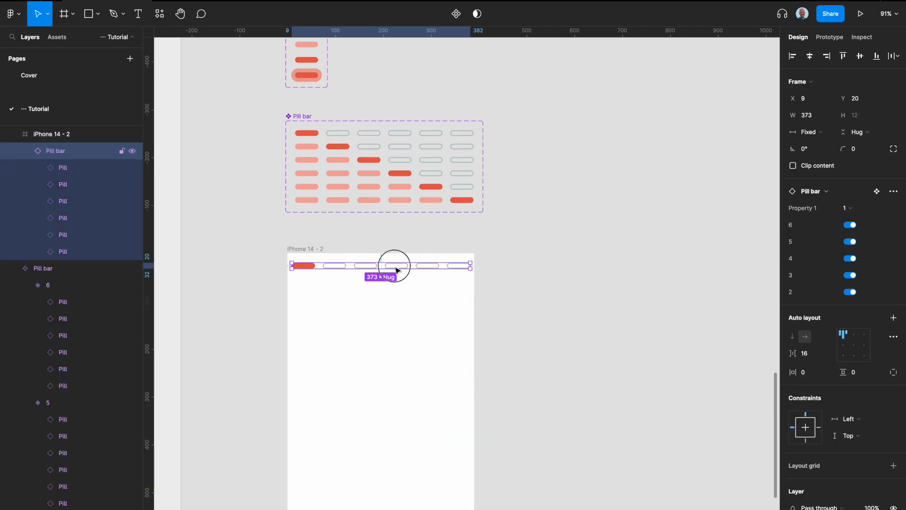
{"action": "left_click_drag", "start_coordinate": [397, 270], "coordinate": [395, 298]}
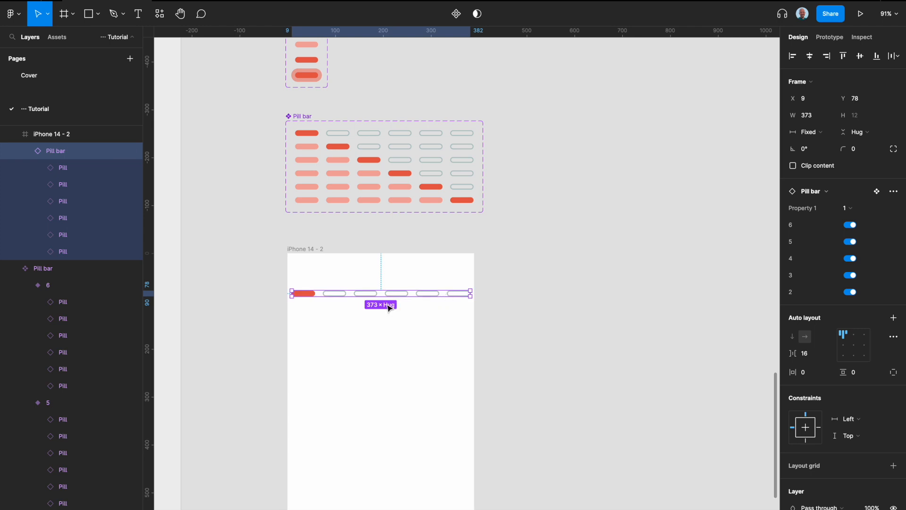
- Connect Pill bar variants 1 through 6 in sequence with Change to interactions, each variant leading to the following one
{"action": "scroll", "coordinate": [351, 307], "scroll_direction": "up", "scroll_amount": 3}
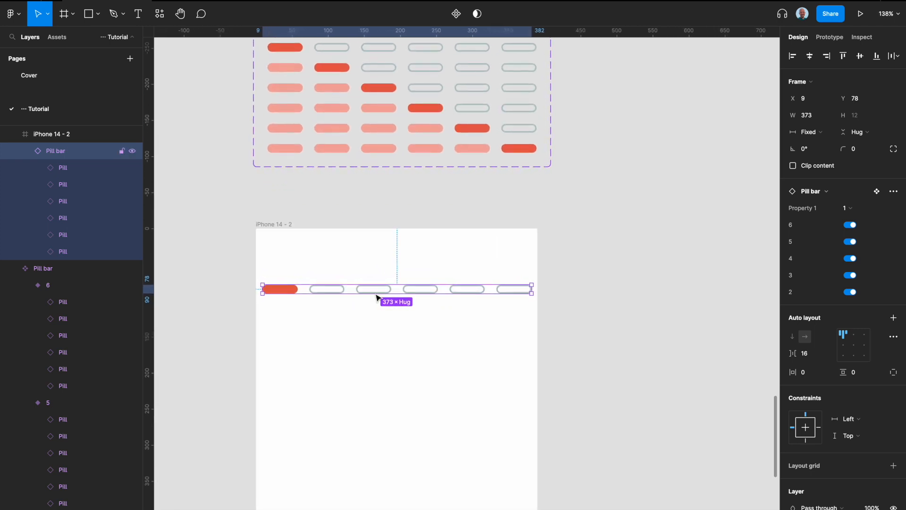
{"action": "scroll", "coordinate": [377, 298], "scroll_direction": "up", "scroll_amount": 4}
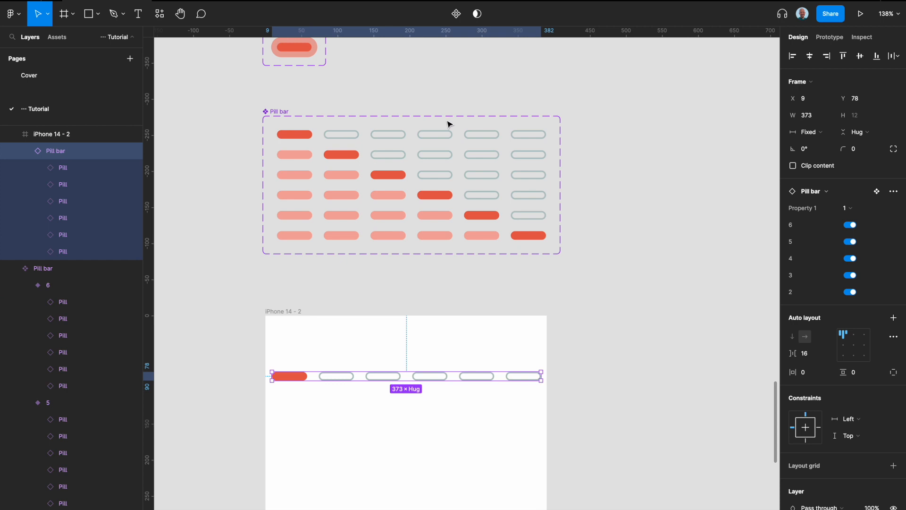
{"action": "double_click", "coordinate": [439, 132]}
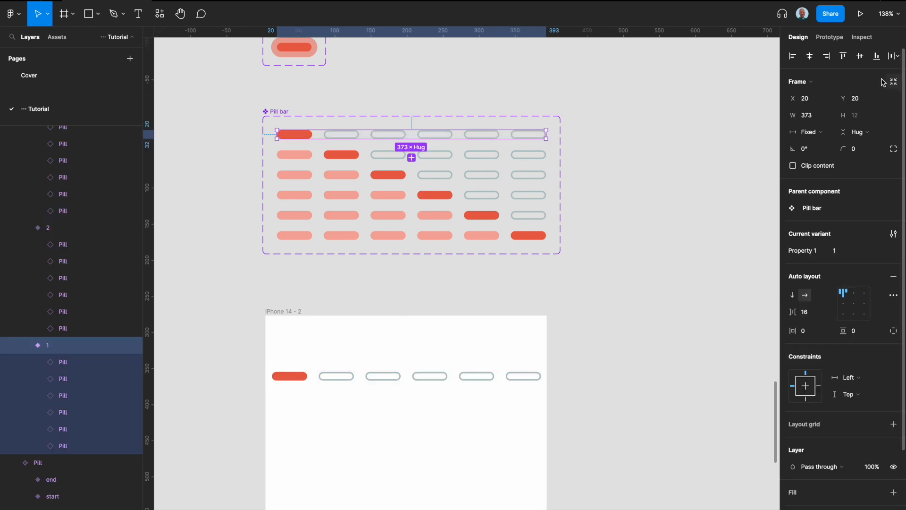
{"action": "left_click", "coordinate": [830, 37]}
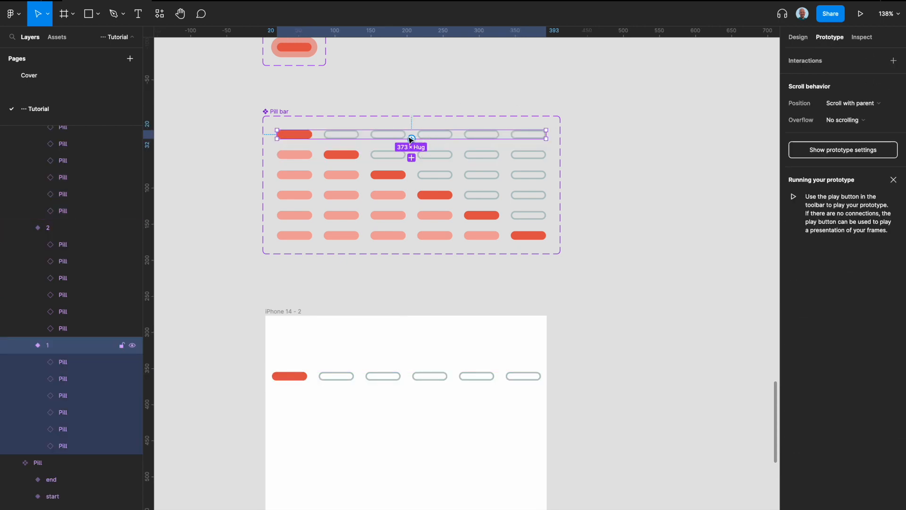
{"action": "left_click_drag", "start_coordinate": [411, 138], "coordinate": [472, 237]}
{"action": "left_click", "coordinate": [439, 156]}
{"action": "left_click", "coordinate": [437, 181]}
{"action": "left_click", "coordinate": [441, 198]}
{"action": "left_click", "coordinate": [428, 223]}
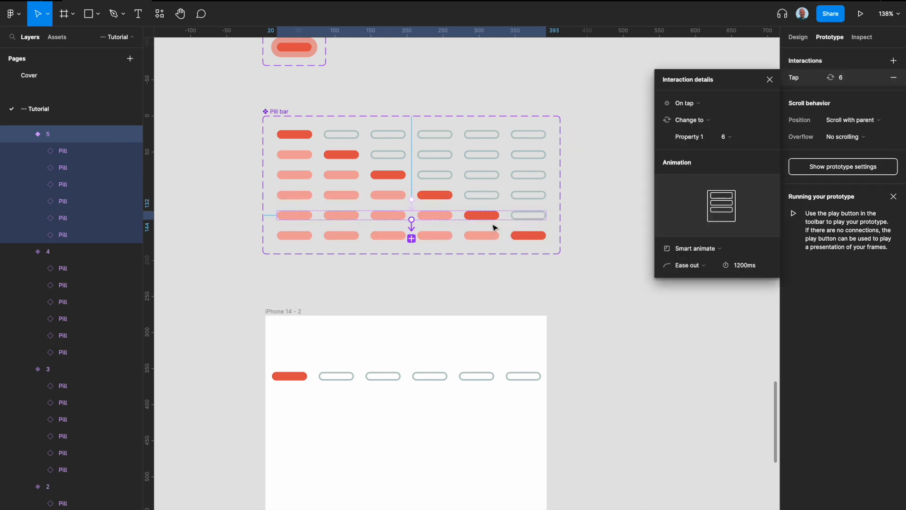
{"action": "left_click", "coordinate": [445, 215], "text": "shift"}
{"action": "left_click", "coordinate": [453, 237], "text": "shift"}
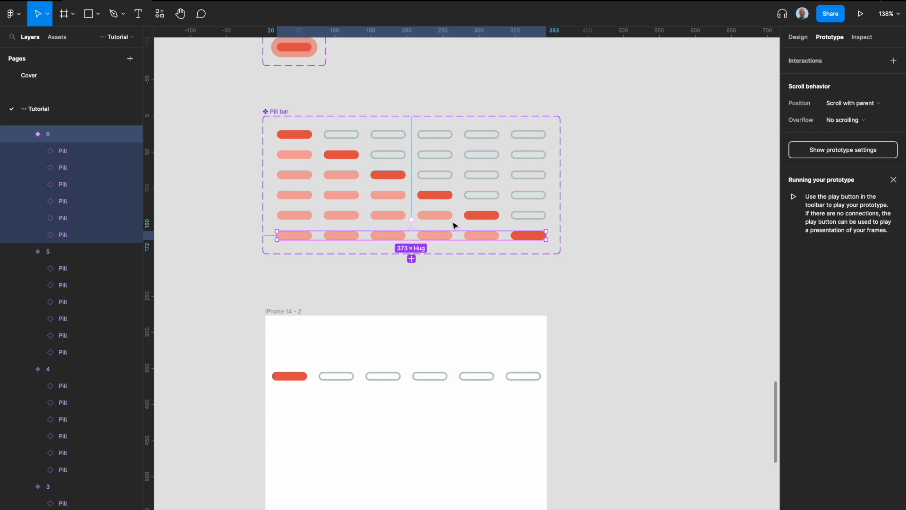
- Select all the Pill bar variants together and change their interaction trigger to After delay
{"action": "left_click", "coordinate": [450, 216], "text": "shift"}
{"action": "left_click", "coordinate": [442, 196], "text": "shift"}
{"action": "left_click", "coordinate": [441, 178], "text": "shift"}
{"action": "left_click", "coordinate": [441, 154], "text": "shift"}
{"action": "left_click", "coordinate": [439, 134], "text": "shift"}
{"action": "left_click", "coordinate": [802, 77]}
{"action": "left_click", "coordinate": [695, 101]}
{"action": "left_click", "coordinate": [693, 234]}
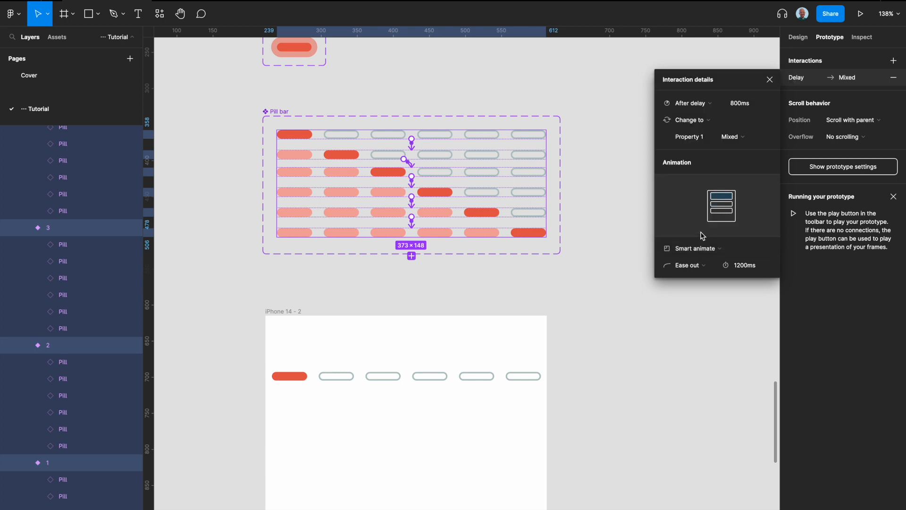
- Set the delay of the Pill bar variants' After delay interactions to 2400 ms
{"action": "left_click", "coordinate": [743, 109]}
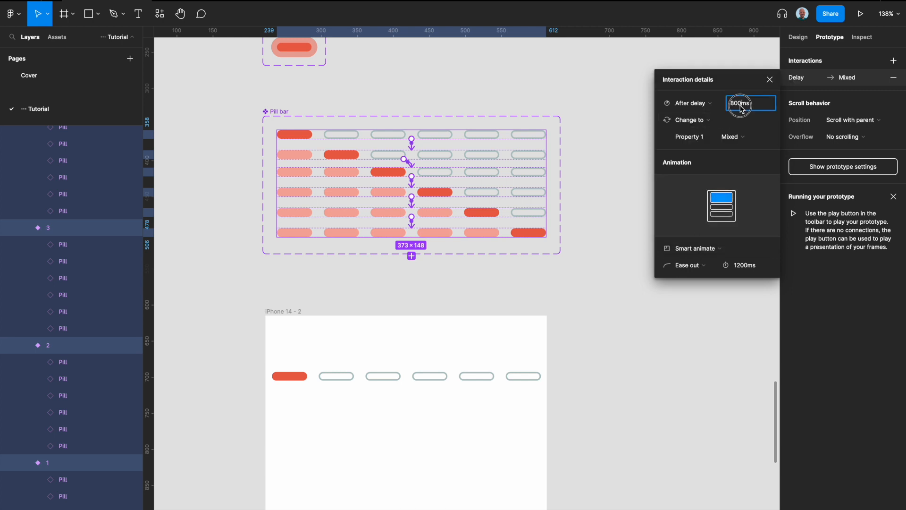
{"action": "type", "text": "500"}
{"action": "key", "text": "BackSpace"}
{"action": "key", "text": "BackSpace"}
{"action": "key", "text": "BackSpace"}
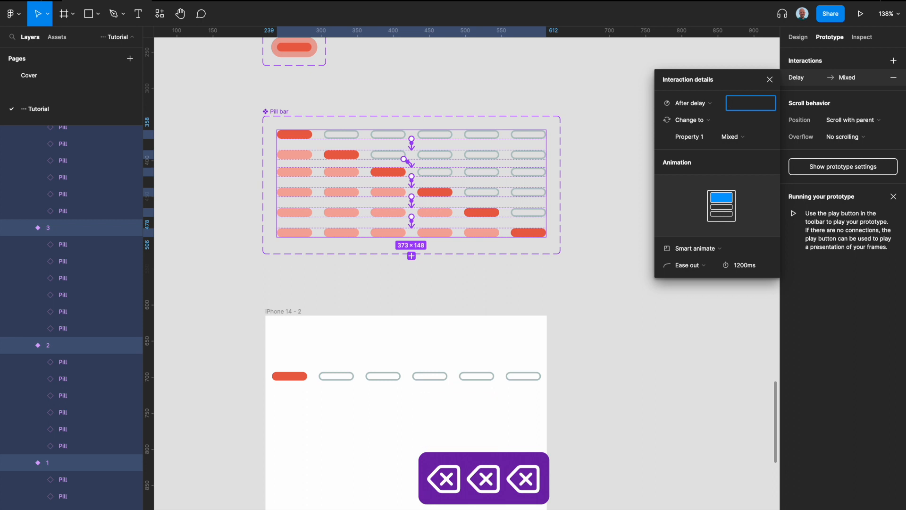
{"action": "type", "text": "2400"}
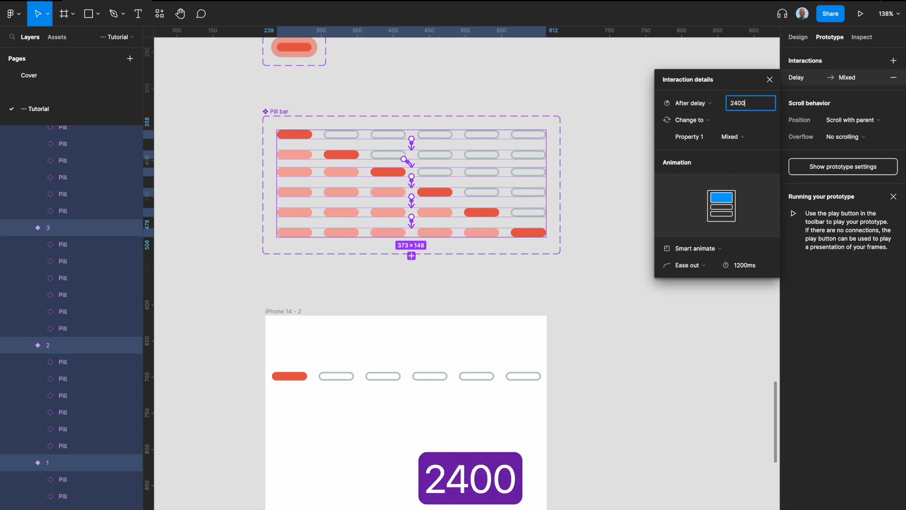
{"action": "left_click", "coordinate": [755, 268]}
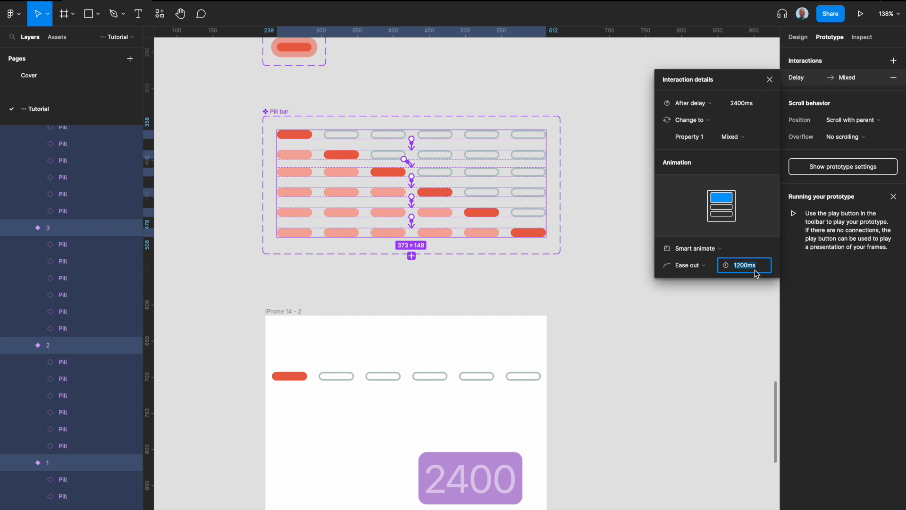
{"action": "left_click", "coordinate": [619, 296]}
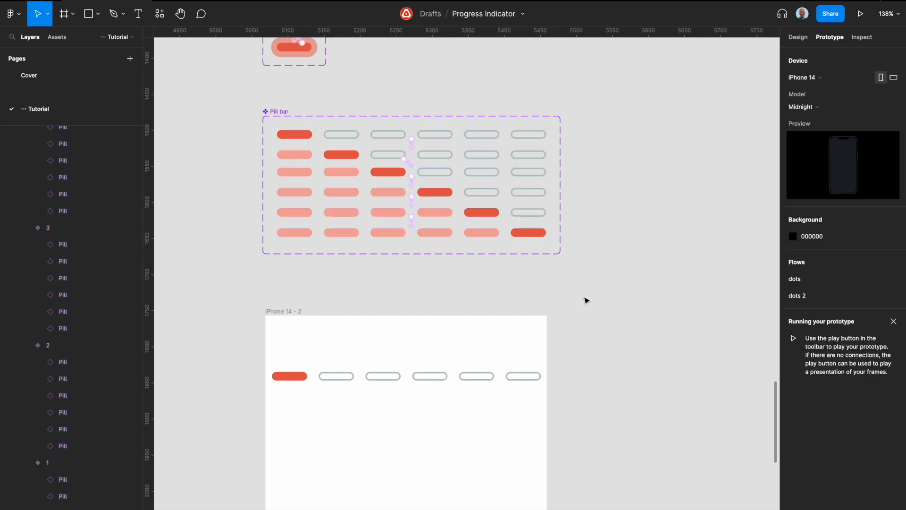
- Add a flow starting point named "pill bar" to the iPhone 14 frame holding the Pill bar instance
{"action": "left_click", "coordinate": [297, 311]}
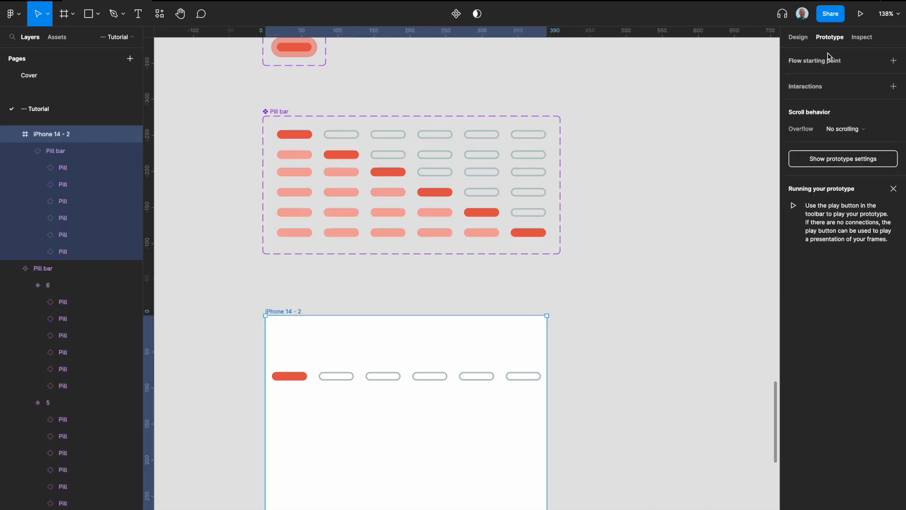
{"action": "left_click", "coordinate": [892, 59]}
{"action": "double_click", "coordinate": [251, 323]}
{"action": "type", "text": "pill bar"}
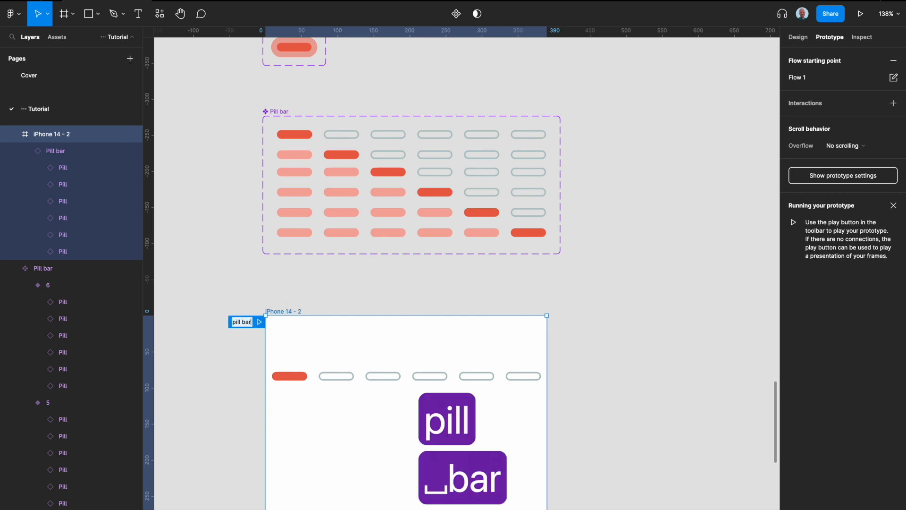
{"action": "key", "text": "Return"}
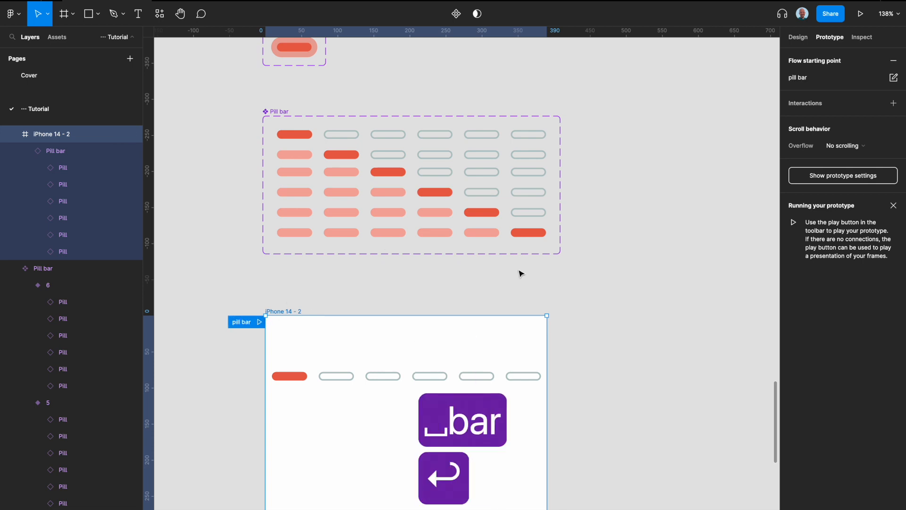
- Play the pill bar flow in the prototype preview, watch the progress animation, and return to the design file
{"action": "left_click", "coordinate": [862, 17]}
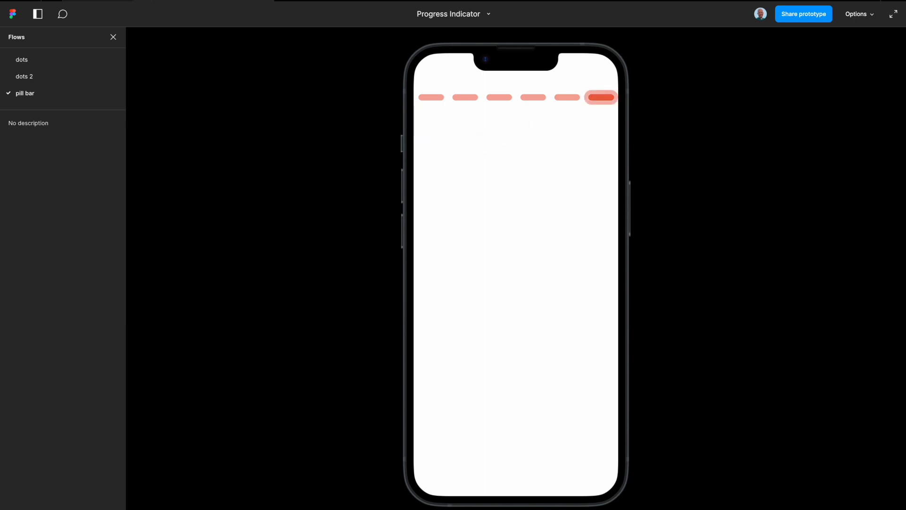
{"action": "left_click", "coordinate": [101, 1]}
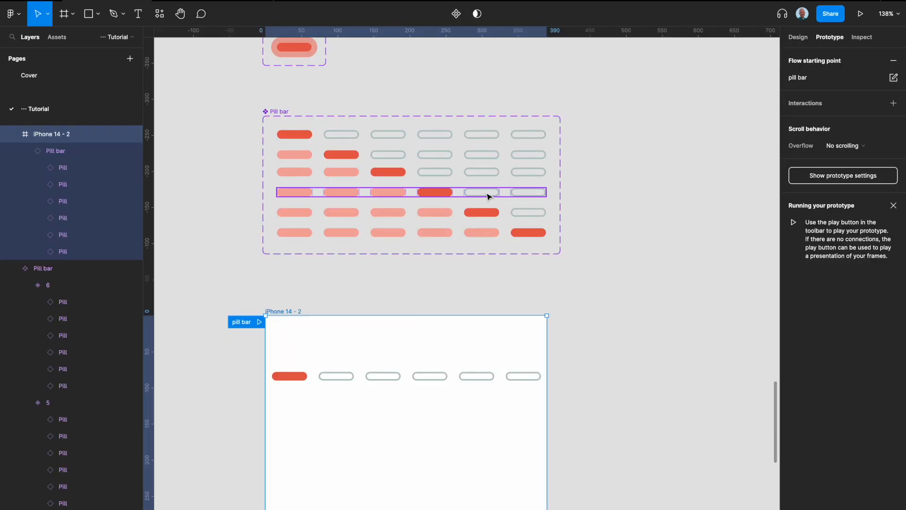
- Narrow the Pill bar practice section to a width of 864
{"action": "scroll", "coordinate": [535, 259], "scroll_direction": "down", "scroll_amount": 10}
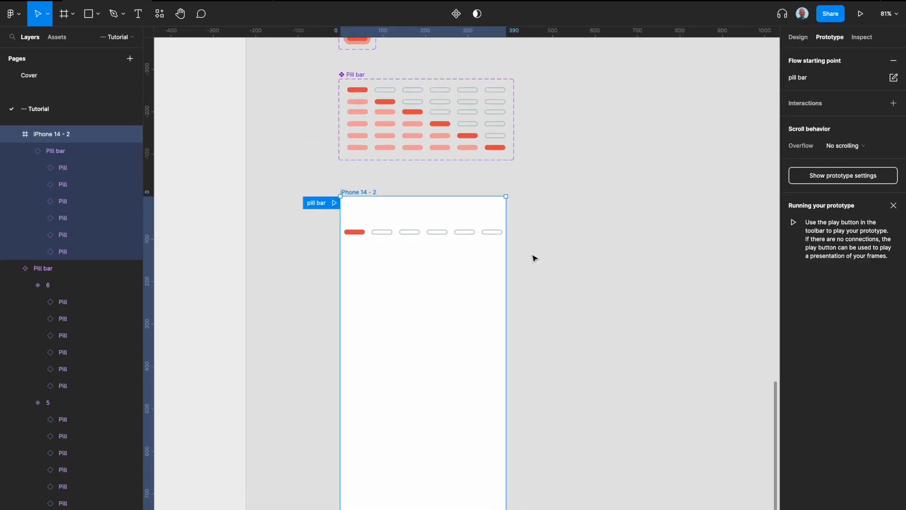
{"action": "scroll", "coordinate": [535, 258], "scroll_direction": "up", "scroll_amount": 2}
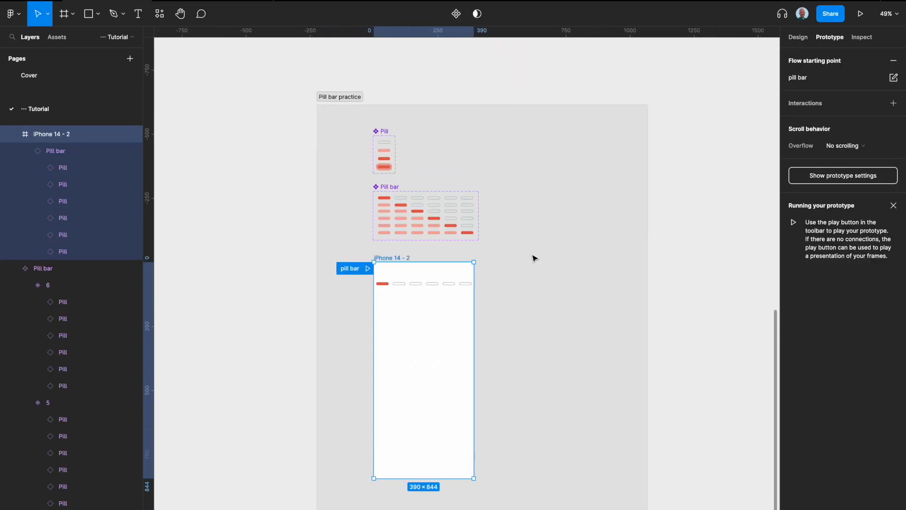
{"action": "left_click", "coordinate": [355, 103]}
{"action": "left_click_drag", "start_coordinate": [647, 186], "coordinate": [538, 192]}
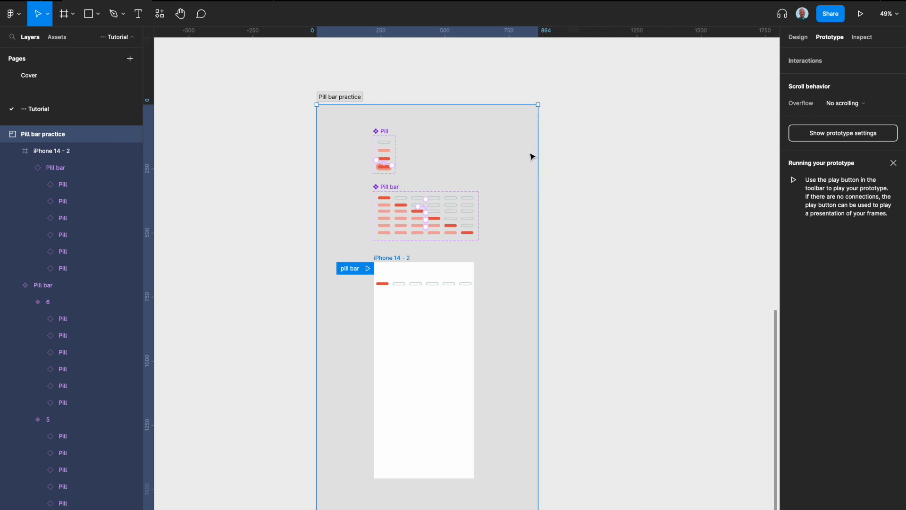
- Examine the Progress Line Bar and Progress Pill Bar example sections, and review the Pill bar practice section
{"action": "scroll", "coordinate": [533, 156], "scroll_direction": "down", "scroll_amount": 3}
{"action": "scroll", "coordinate": [532, 156], "scroll_direction": "right", "scroll_amount": 10}
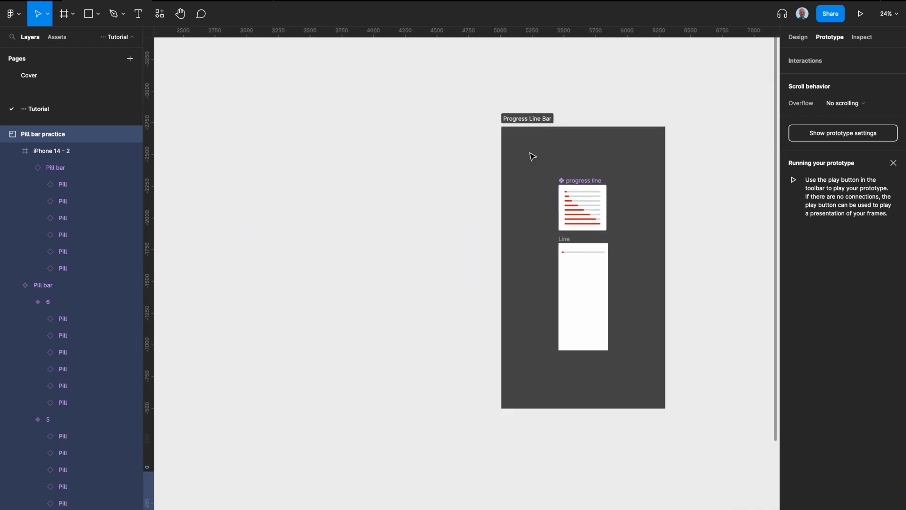
{"action": "scroll", "coordinate": [532, 157], "scroll_direction": "up", "scroll_amount": 3}
{"action": "scroll", "coordinate": [531, 155], "scroll_direction": "down", "scroll_amount": 4}
{"action": "scroll", "coordinate": [530, 155], "scroll_direction": "right", "scroll_amount": 1}
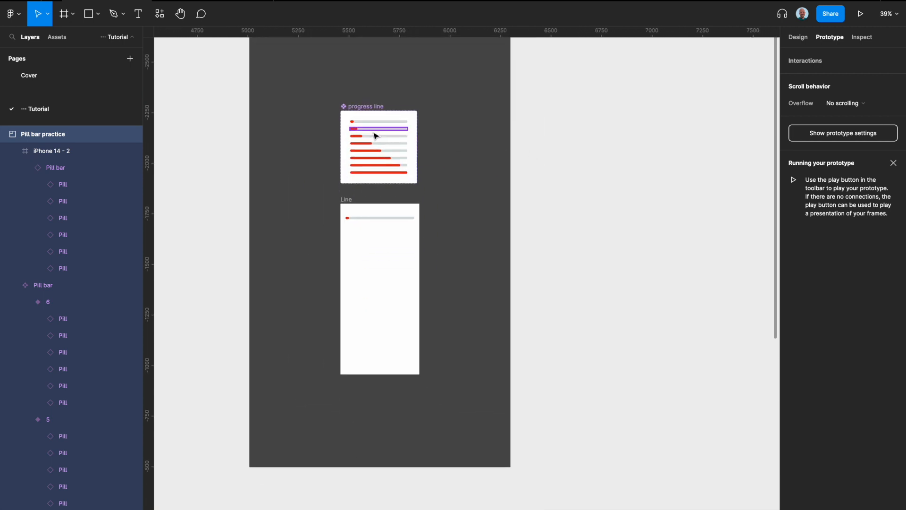
{"action": "scroll", "coordinate": [378, 212], "scroll_direction": "down", "scroll_amount": 3}
{"action": "scroll", "coordinate": [378, 212], "scroll_direction": "left", "scroll_amount": 10}
{"action": "scroll", "coordinate": [378, 212], "scroll_direction": "down", "scroll_amount": 5}
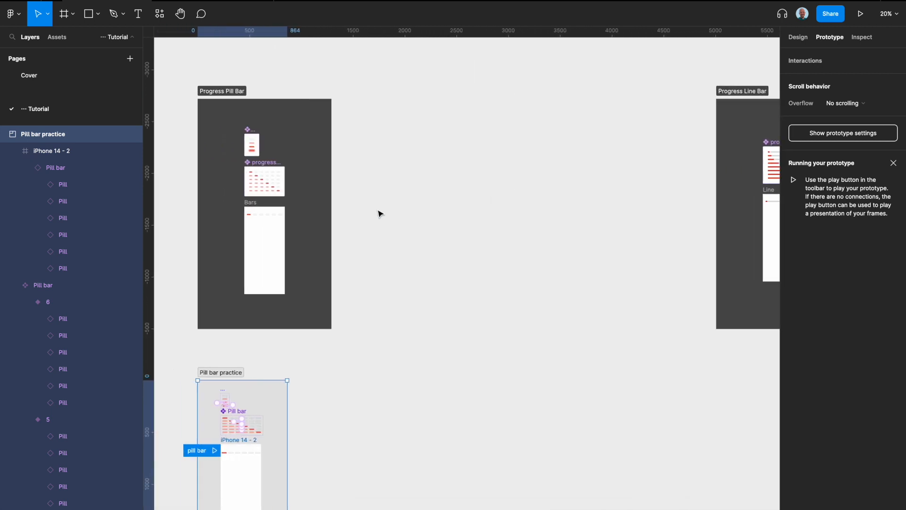
{"action": "scroll", "coordinate": [378, 214], "scroll_direction": "up", "scroll_amount": 4}
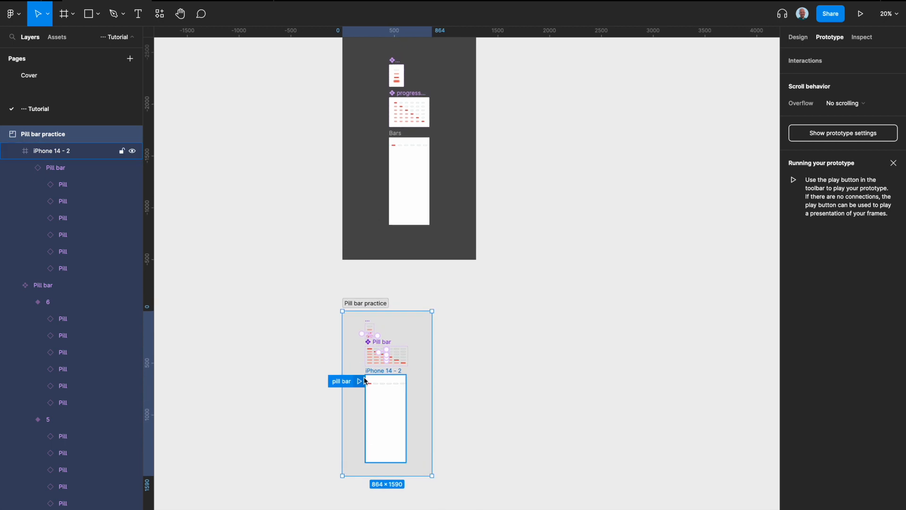
{"action": "scroll", "coordinate": [364, 380], "scroll_direction": "up", "scroll_amount": 1}
{"action": "scroll", "coordinate": [366, 381], "scroll_direction": "down", "scroll_amount": 3}
{"action": "scroll", "coordinate": [367, 382], "scroll_direction": "up", "scroll_amount": 3}
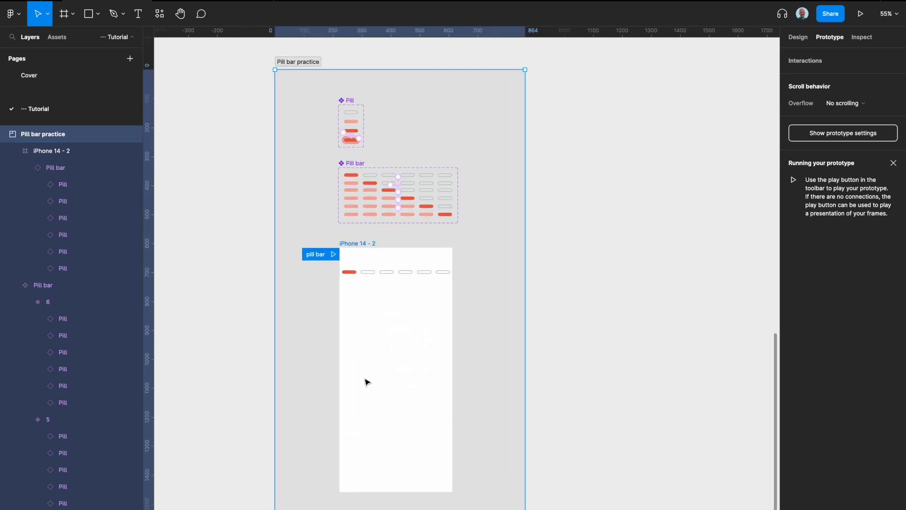